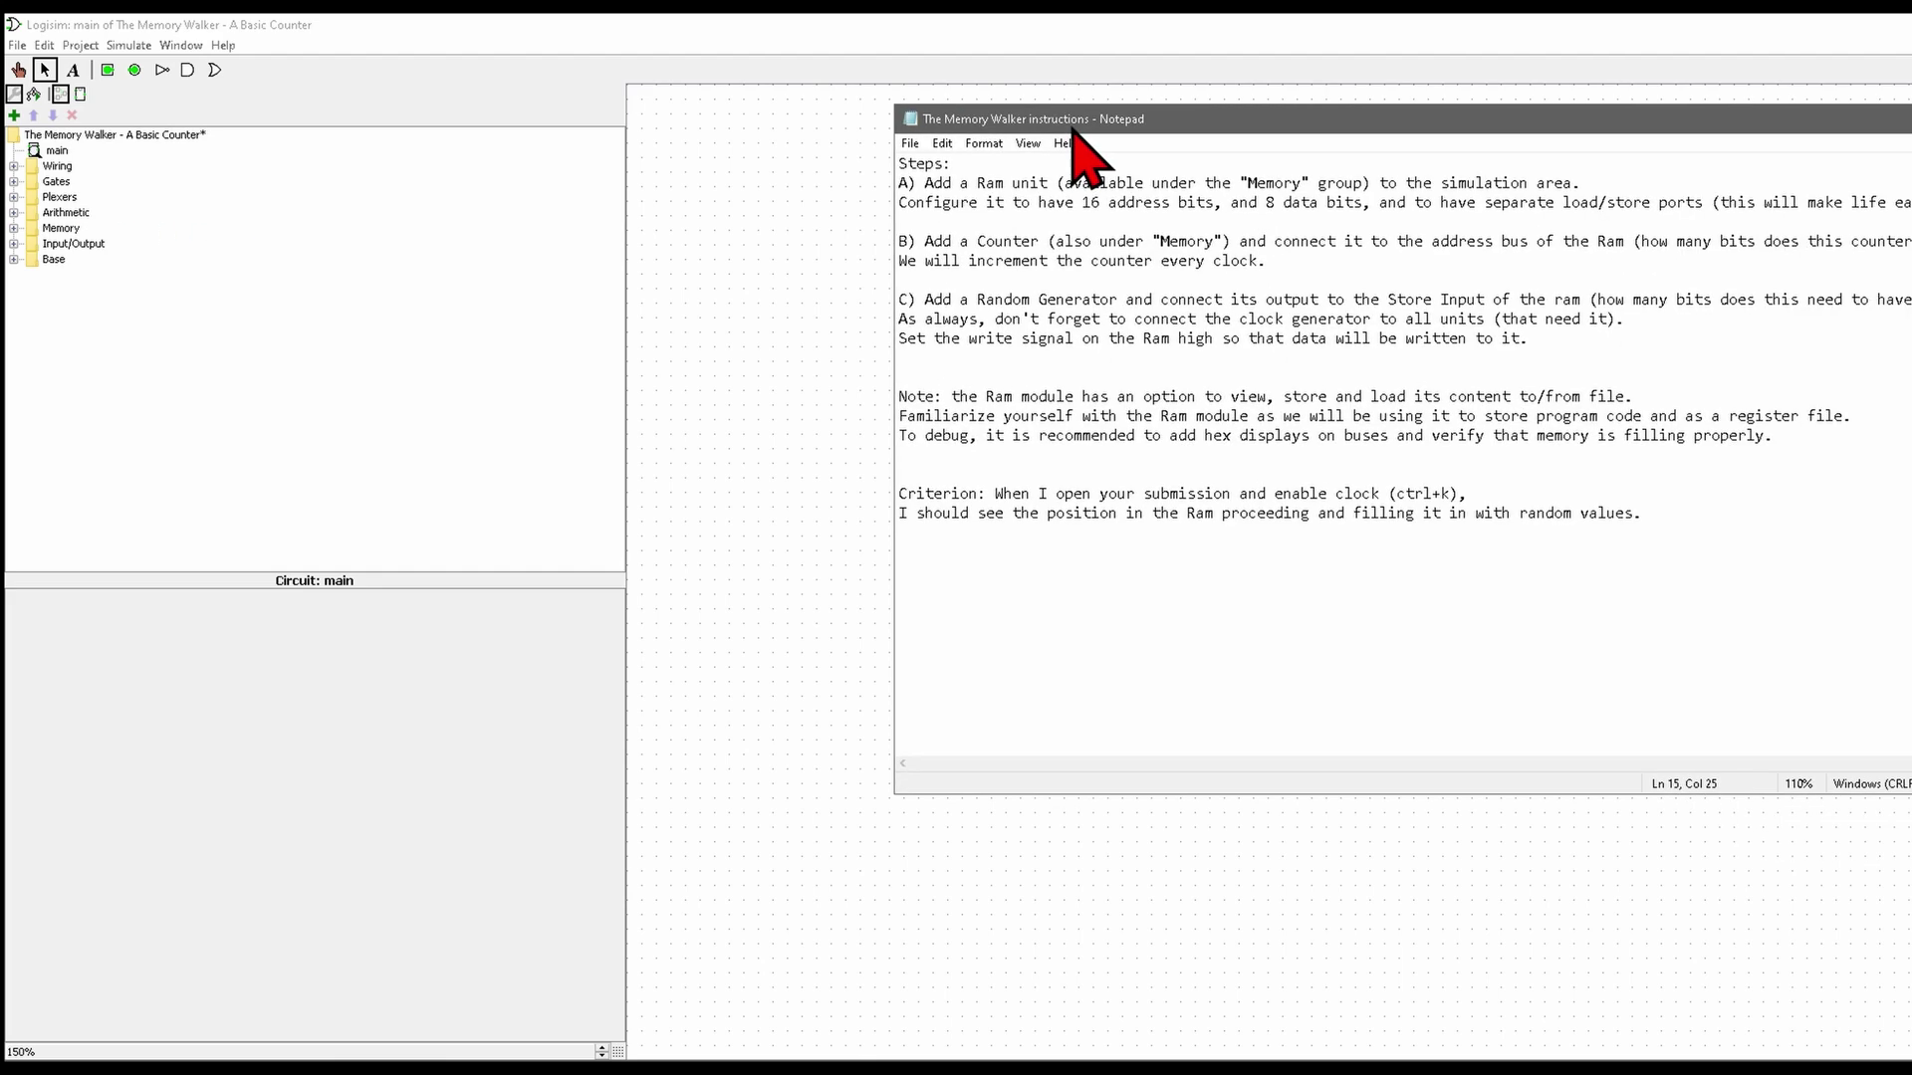
- Move the instructions window clear of the circuit area and place a RAM component from the Memory library on the canvas
left_click_drag(1072, 124, 862, 139)
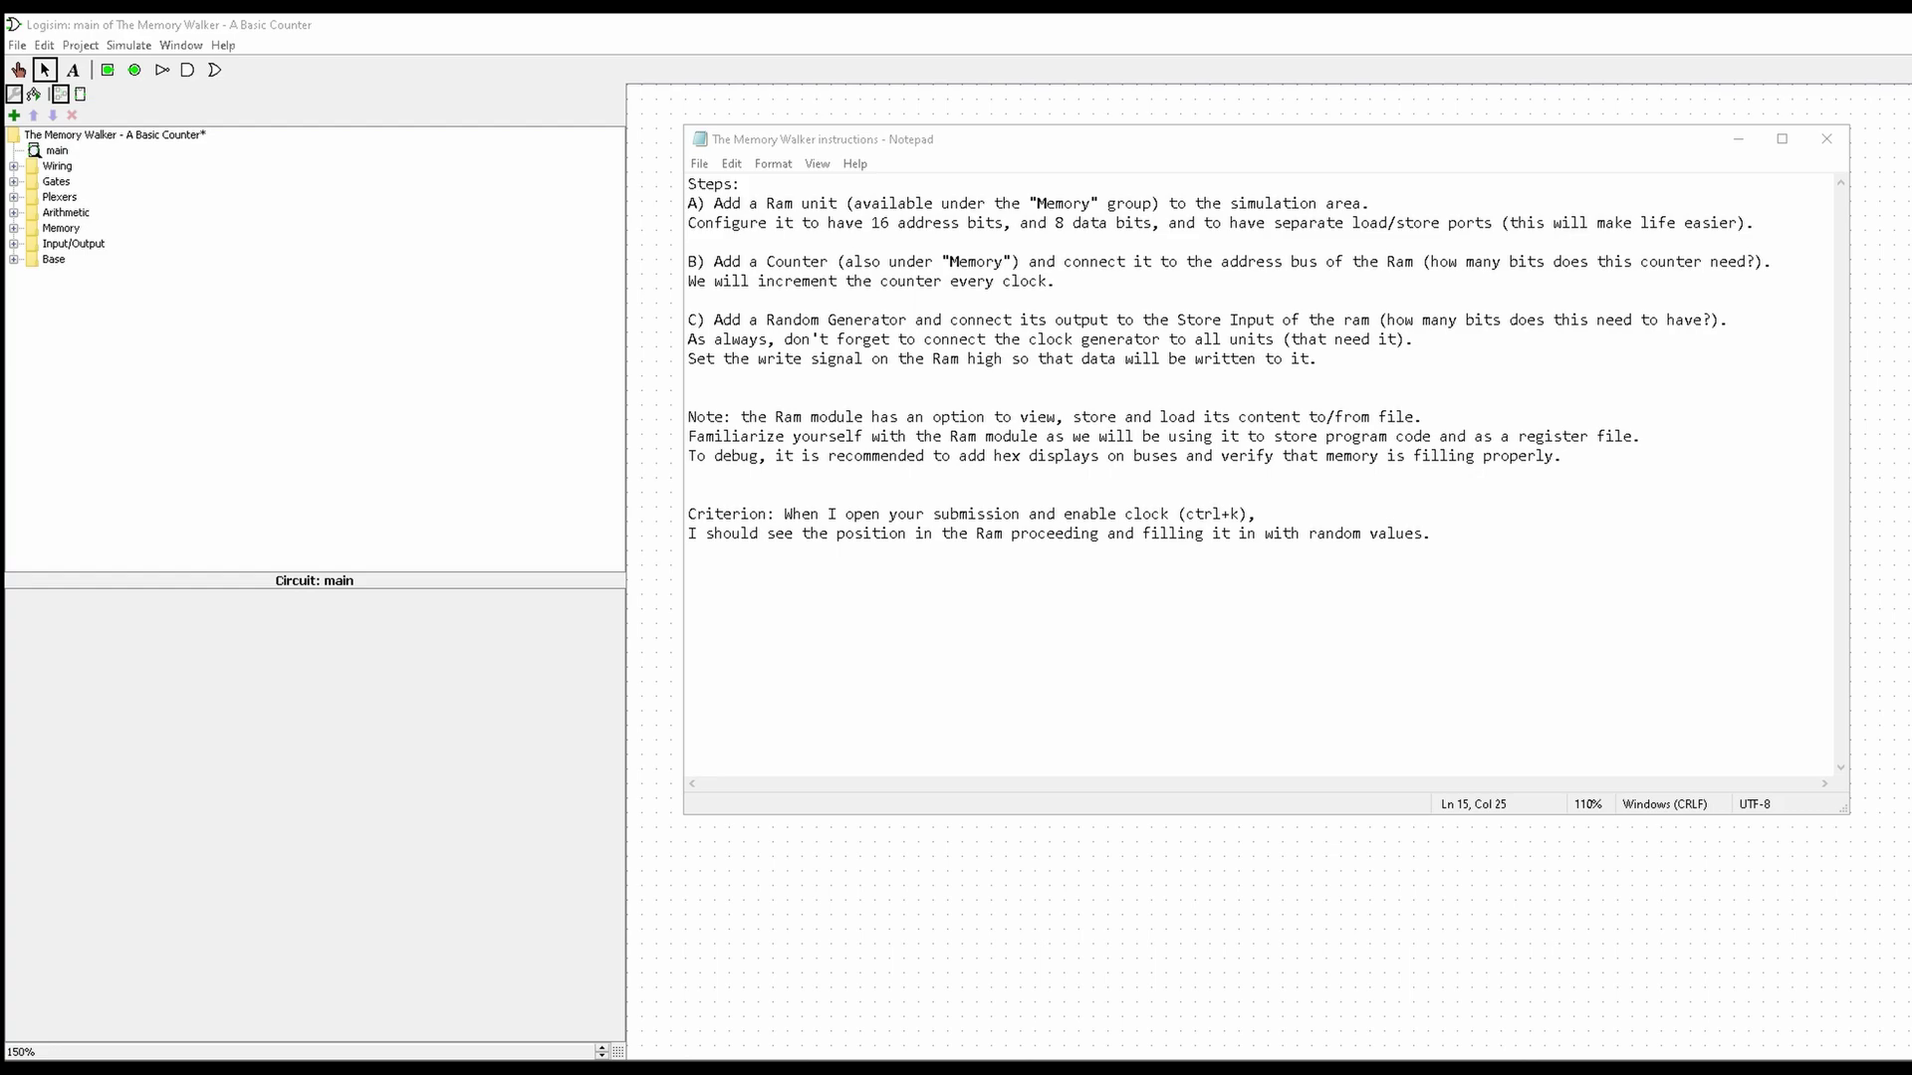
left_click_drag(817, 139, 1911, 210)
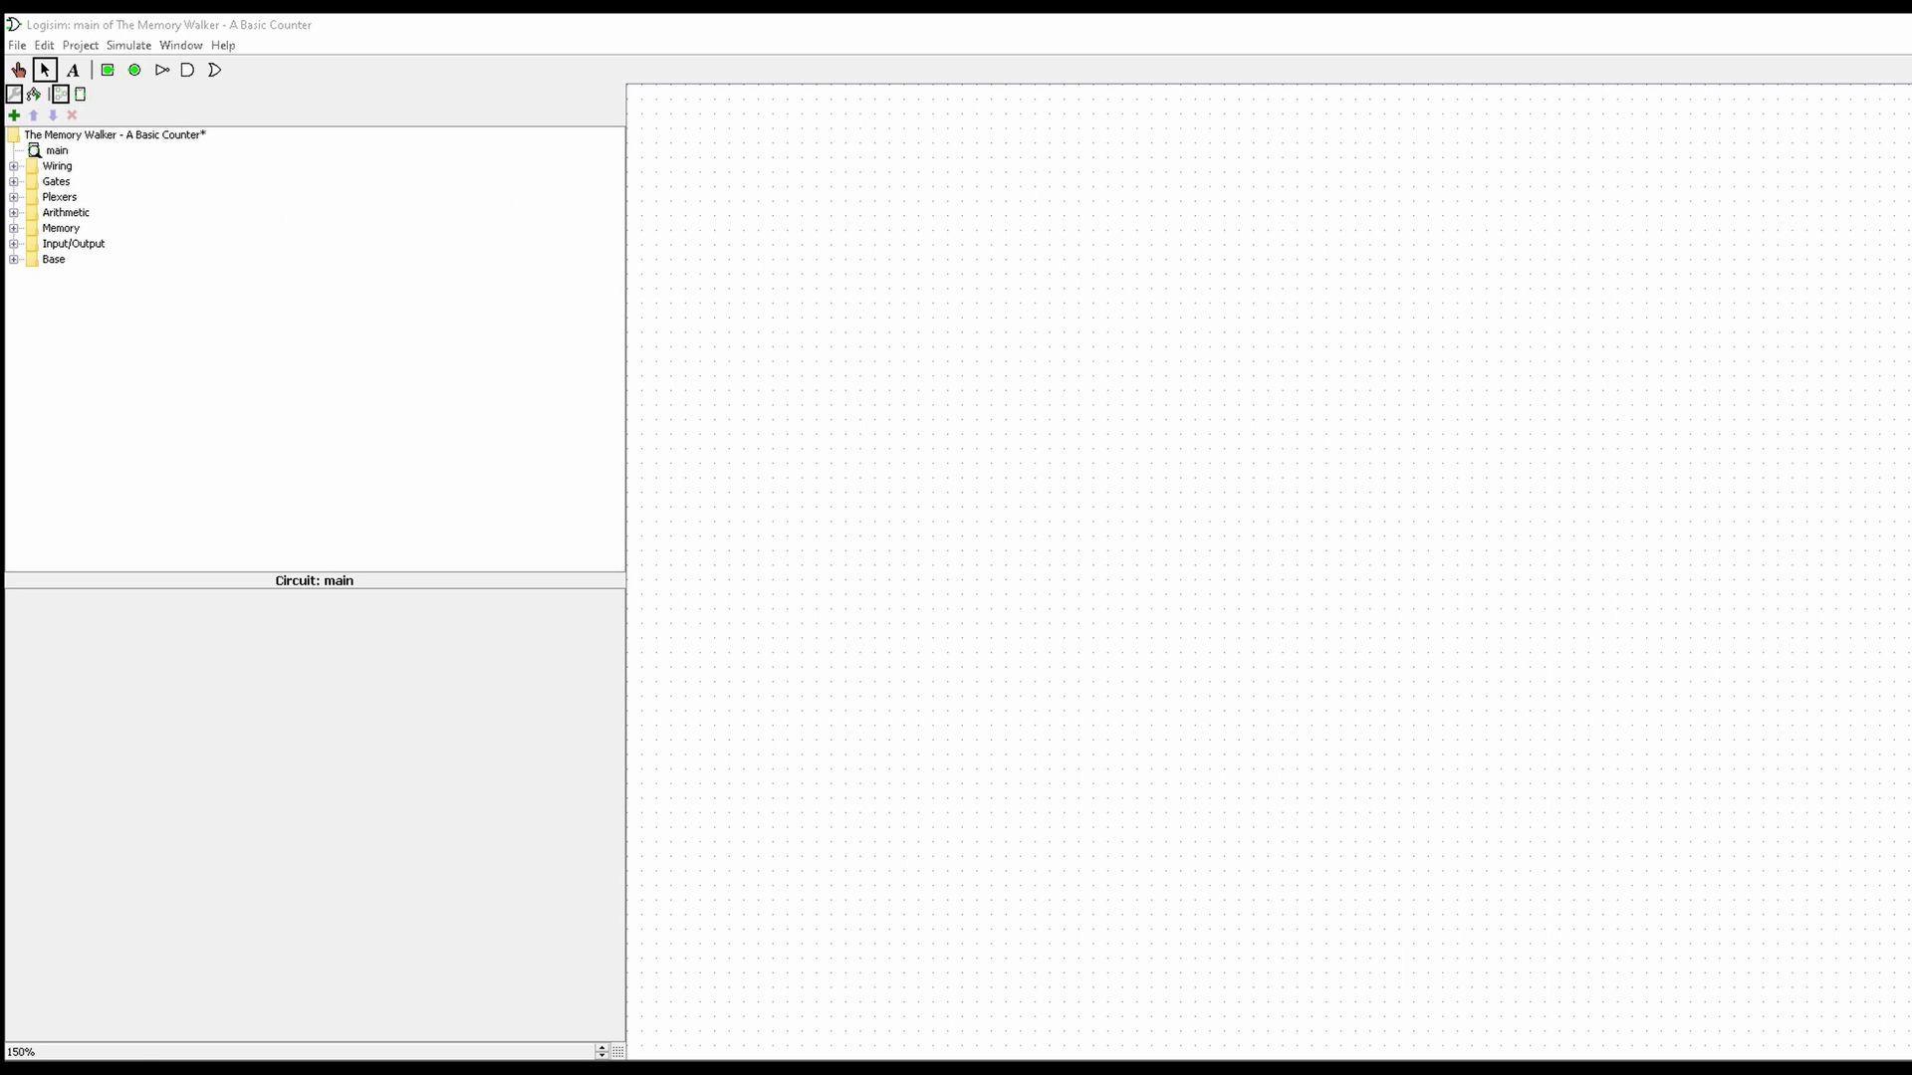
left_click(14, 228)
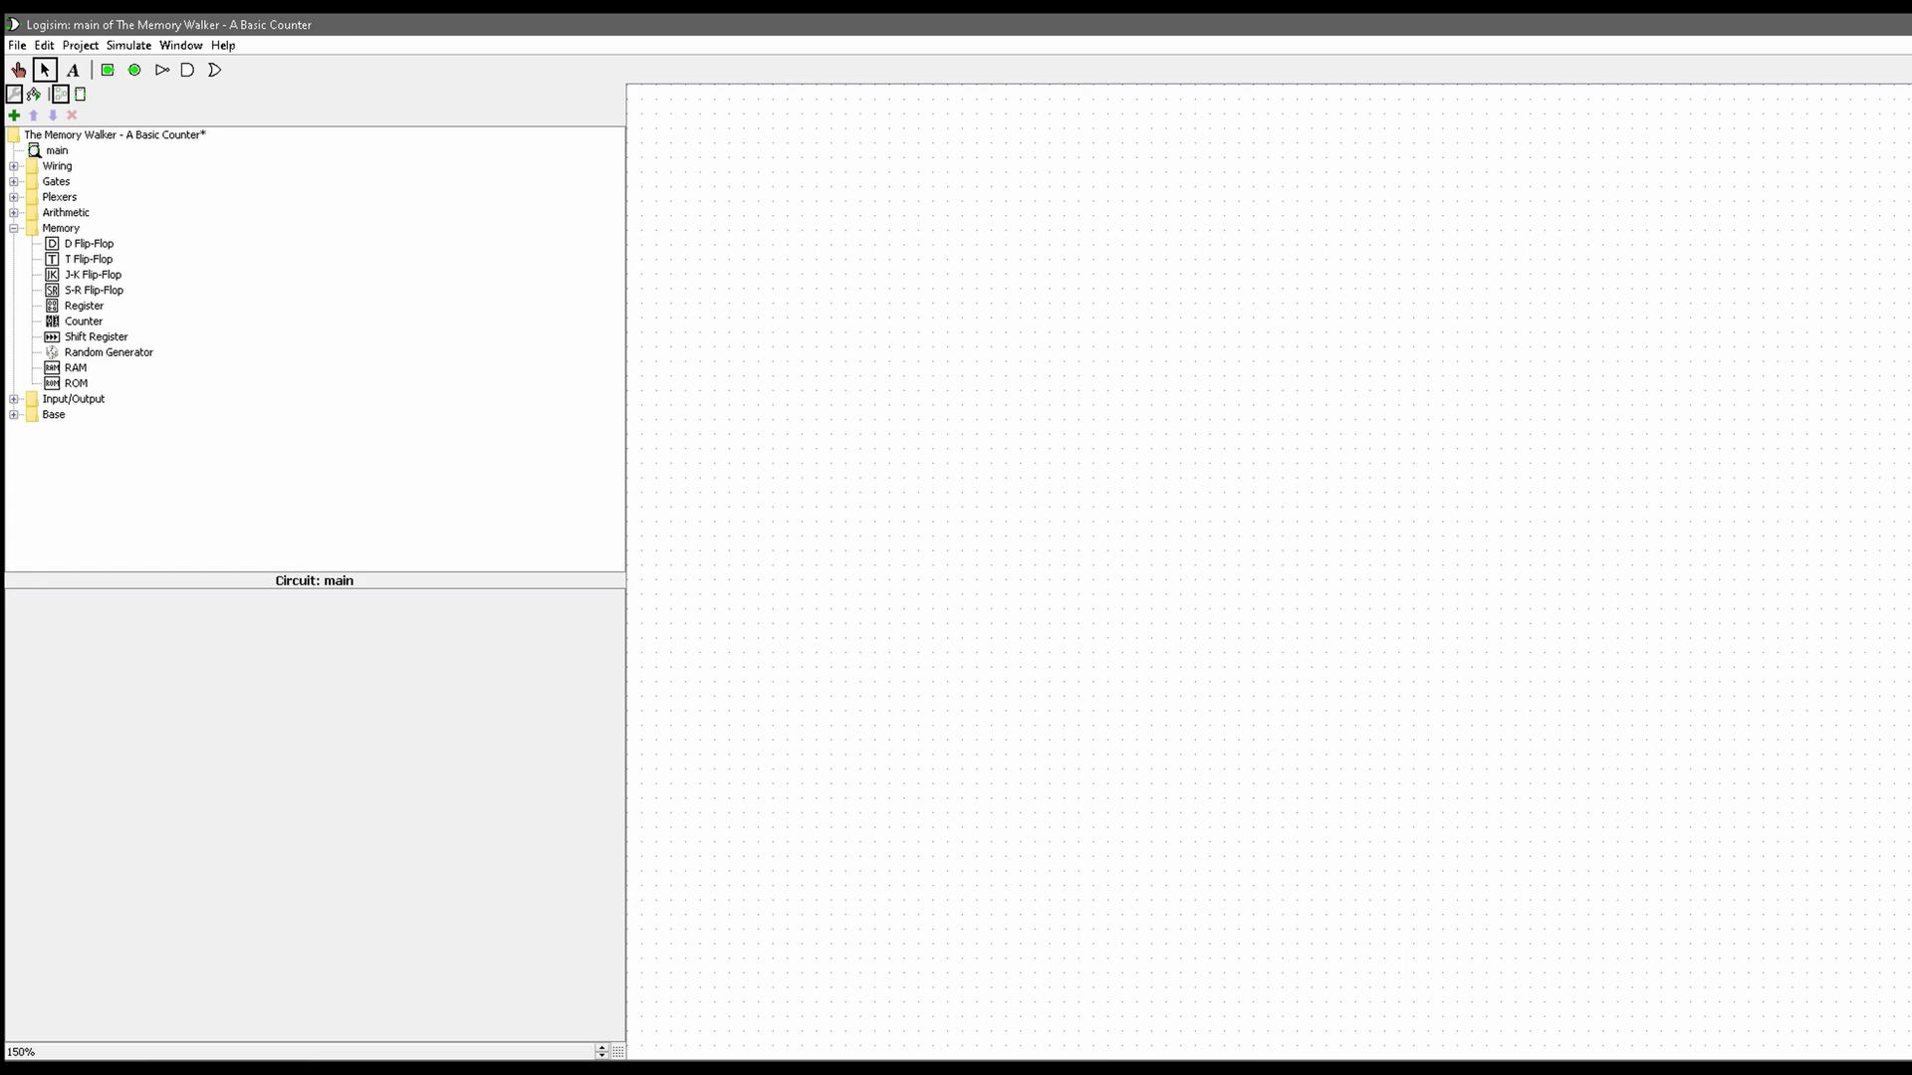
left_click(77, 368)
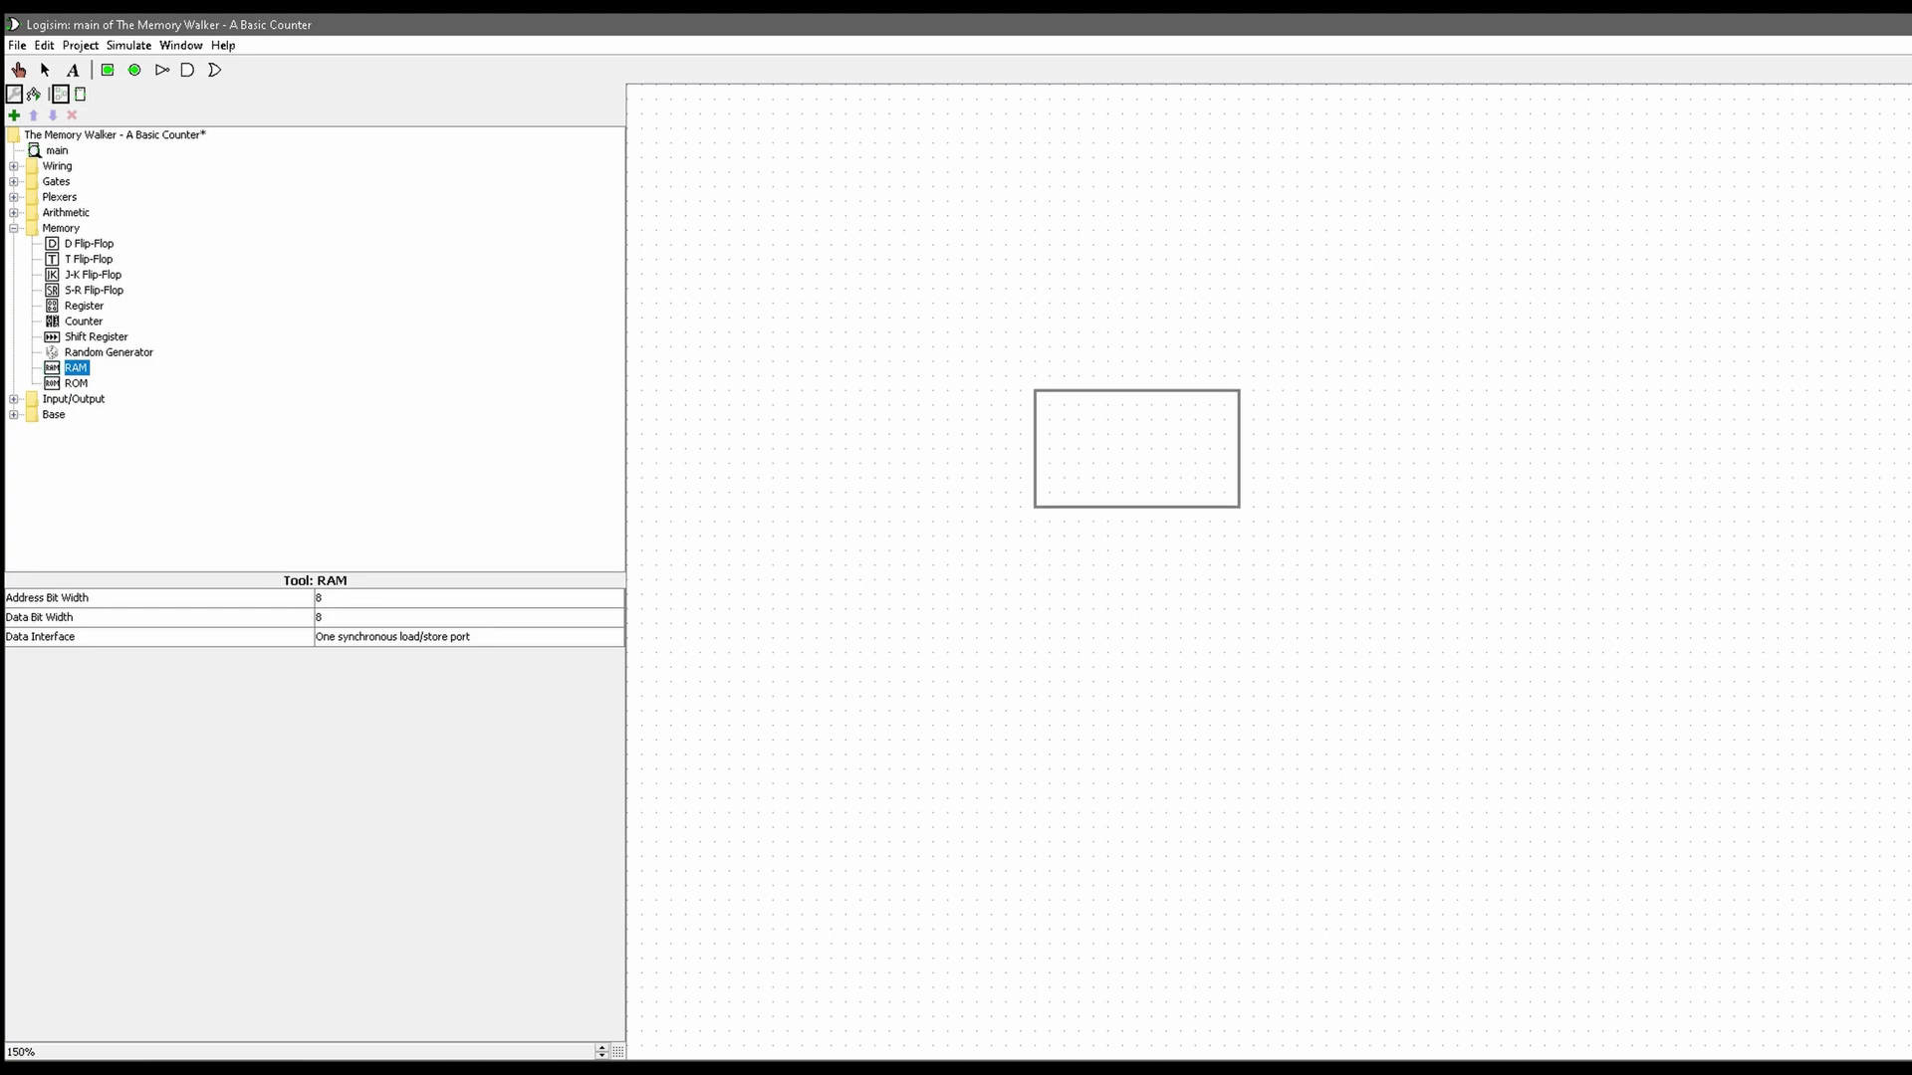
left_click(1485, 448)
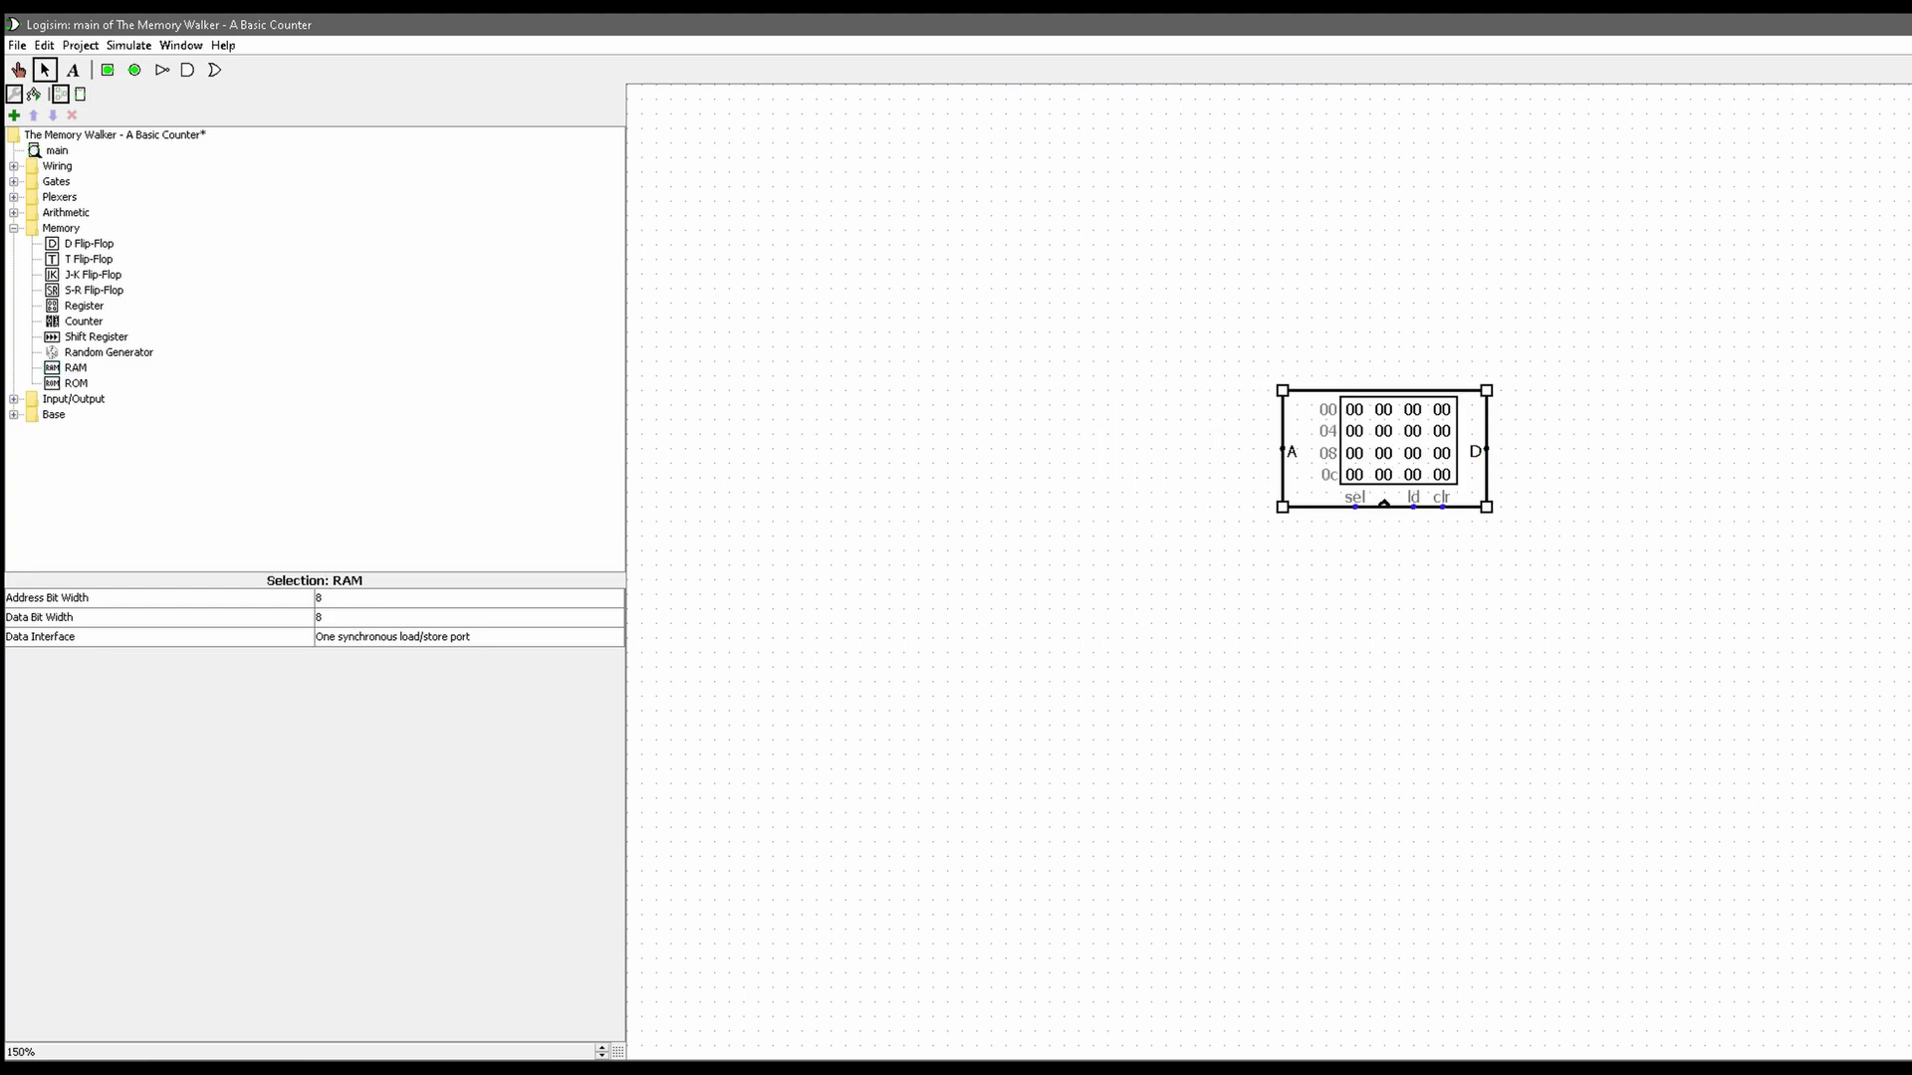
left_click(601, 1048)
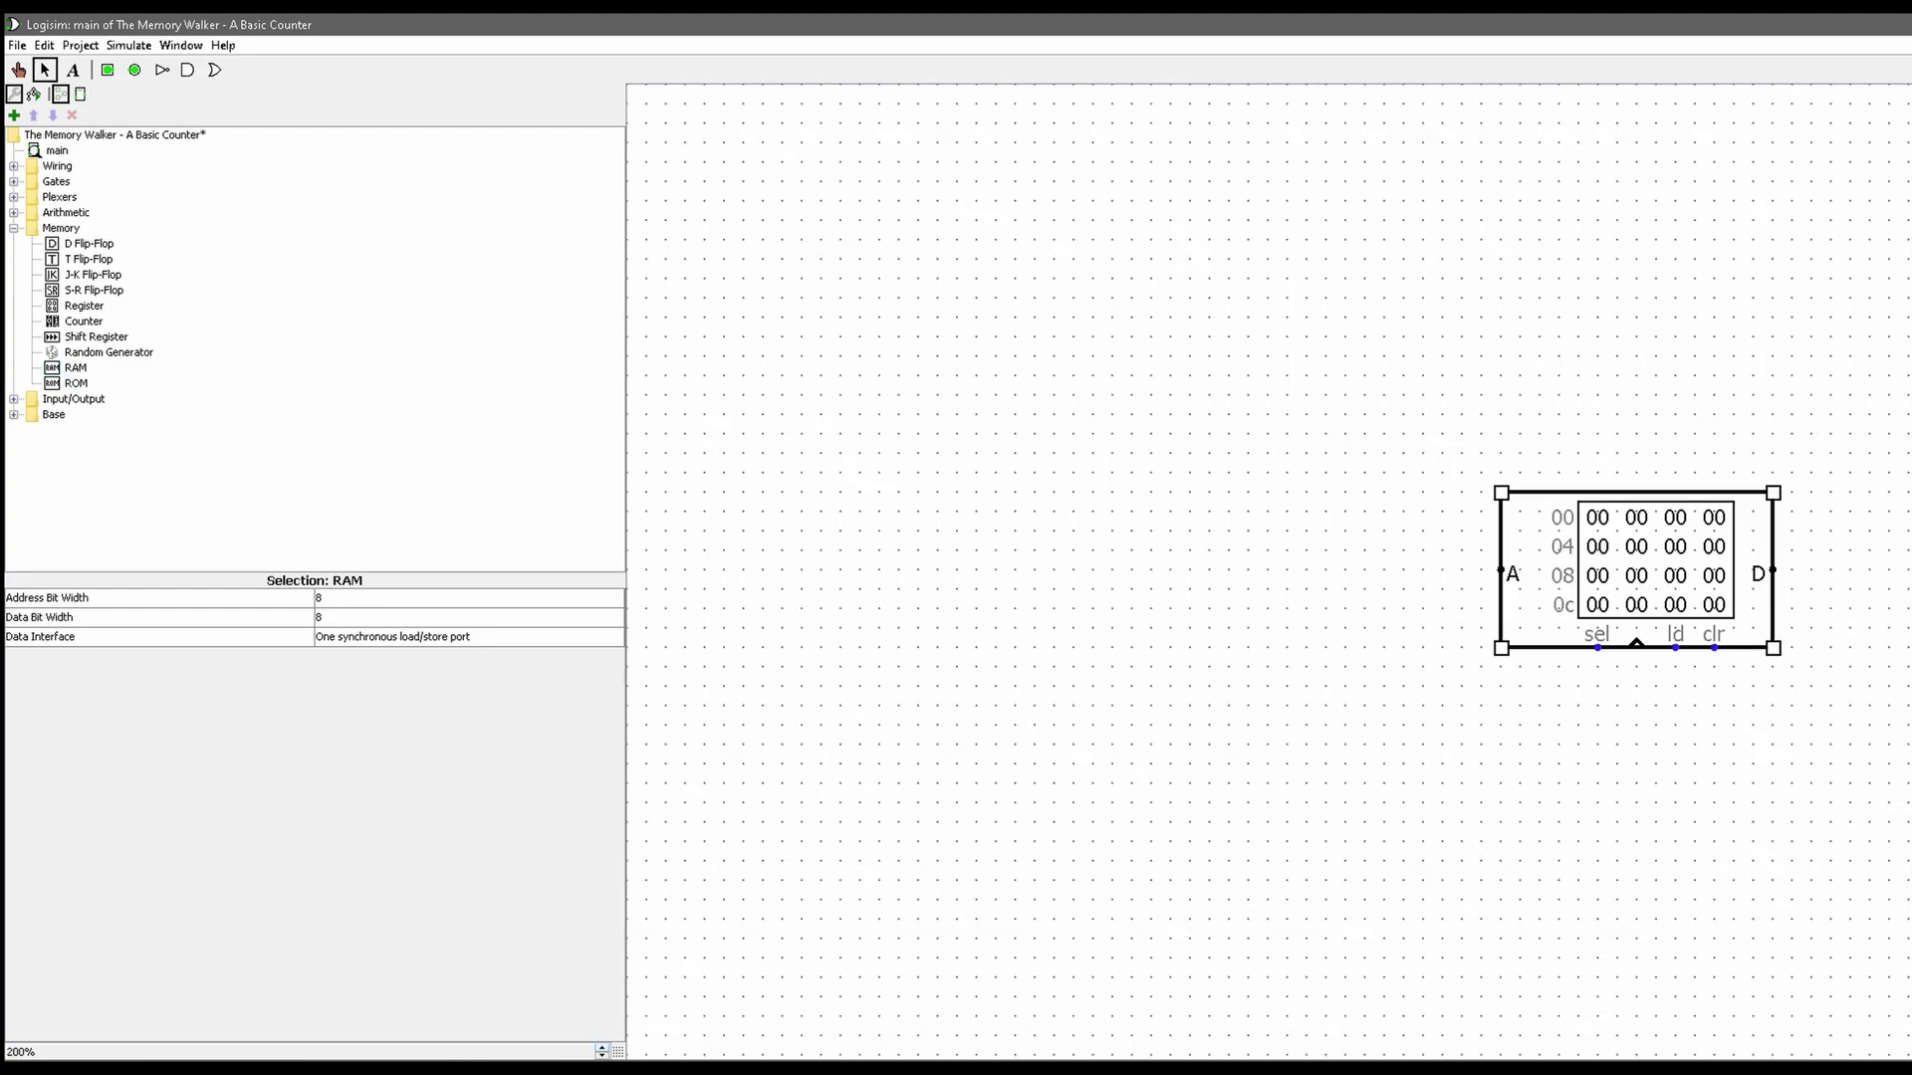
left_click_drag(1637, 571, 1753, 415)
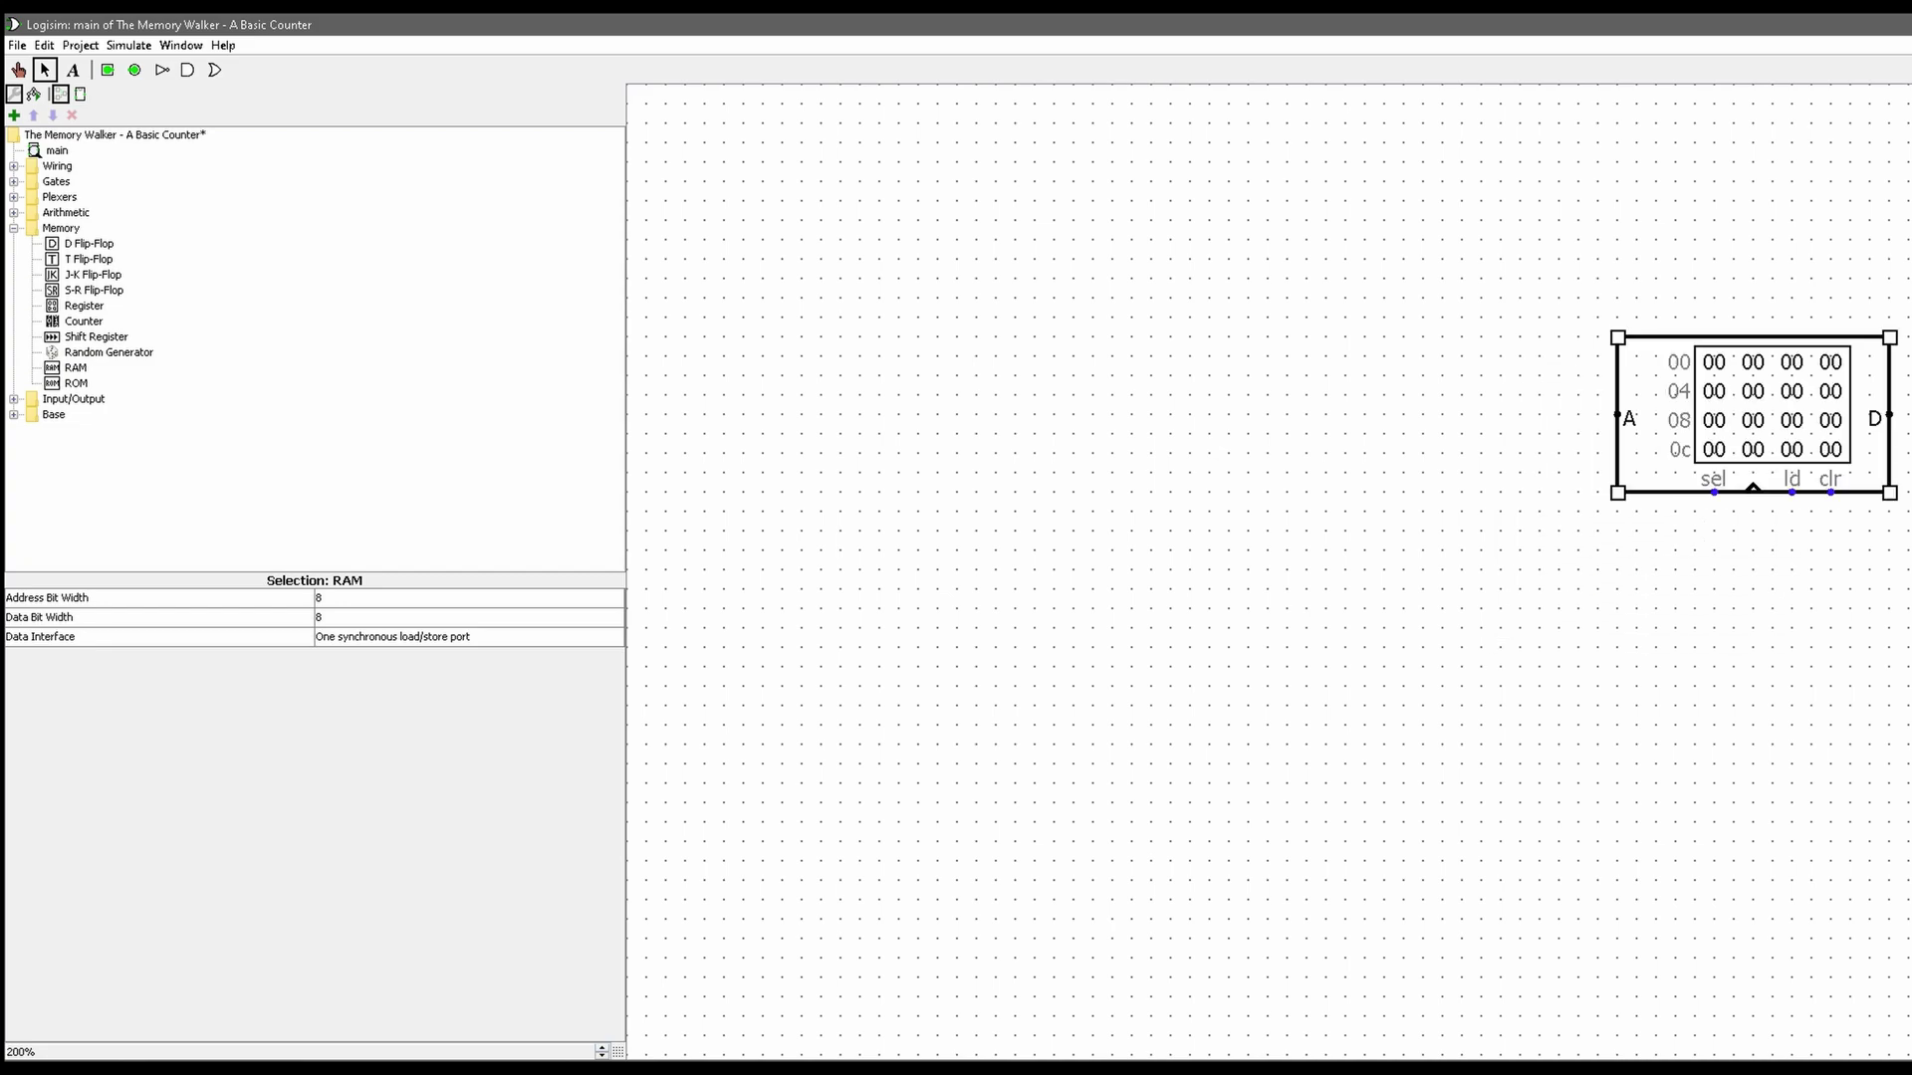
- Set the RAM's Address Bit Width to 16
left_click(468, 598)
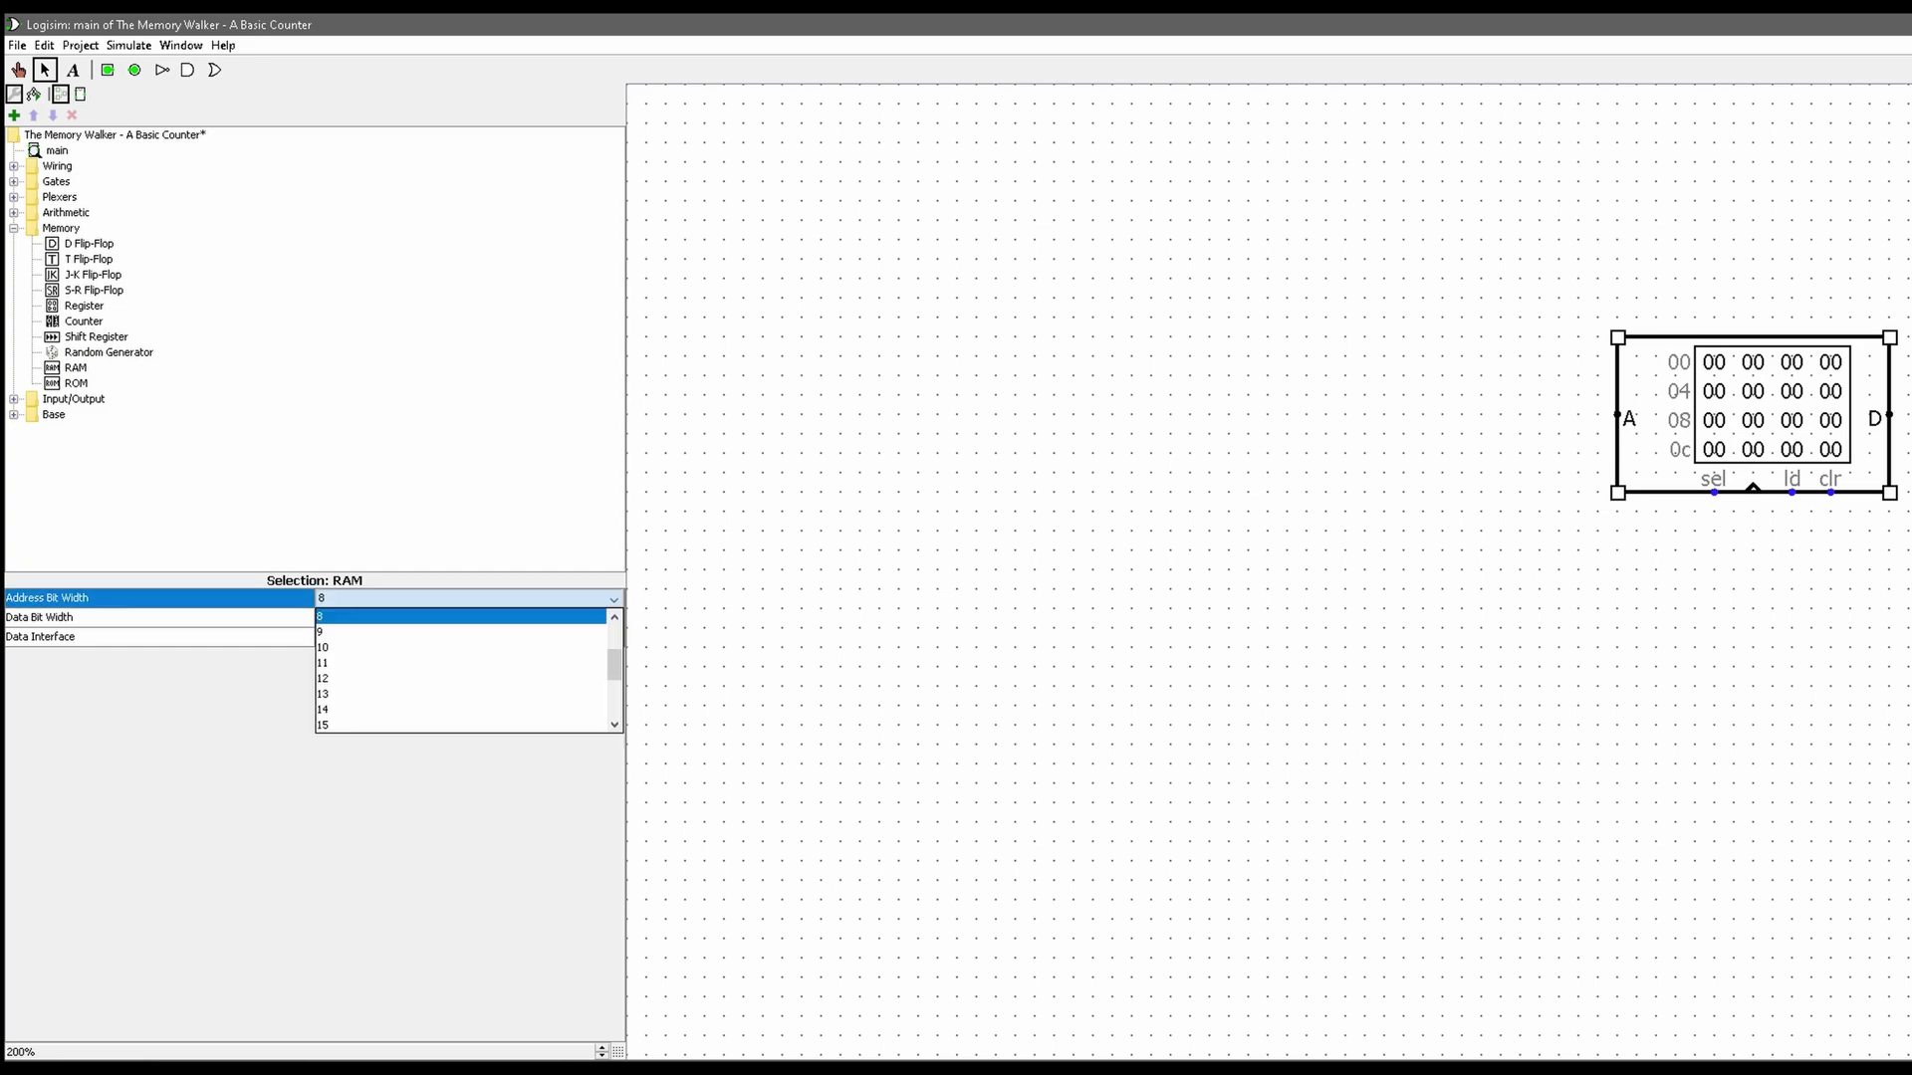
left_click(468, 772)
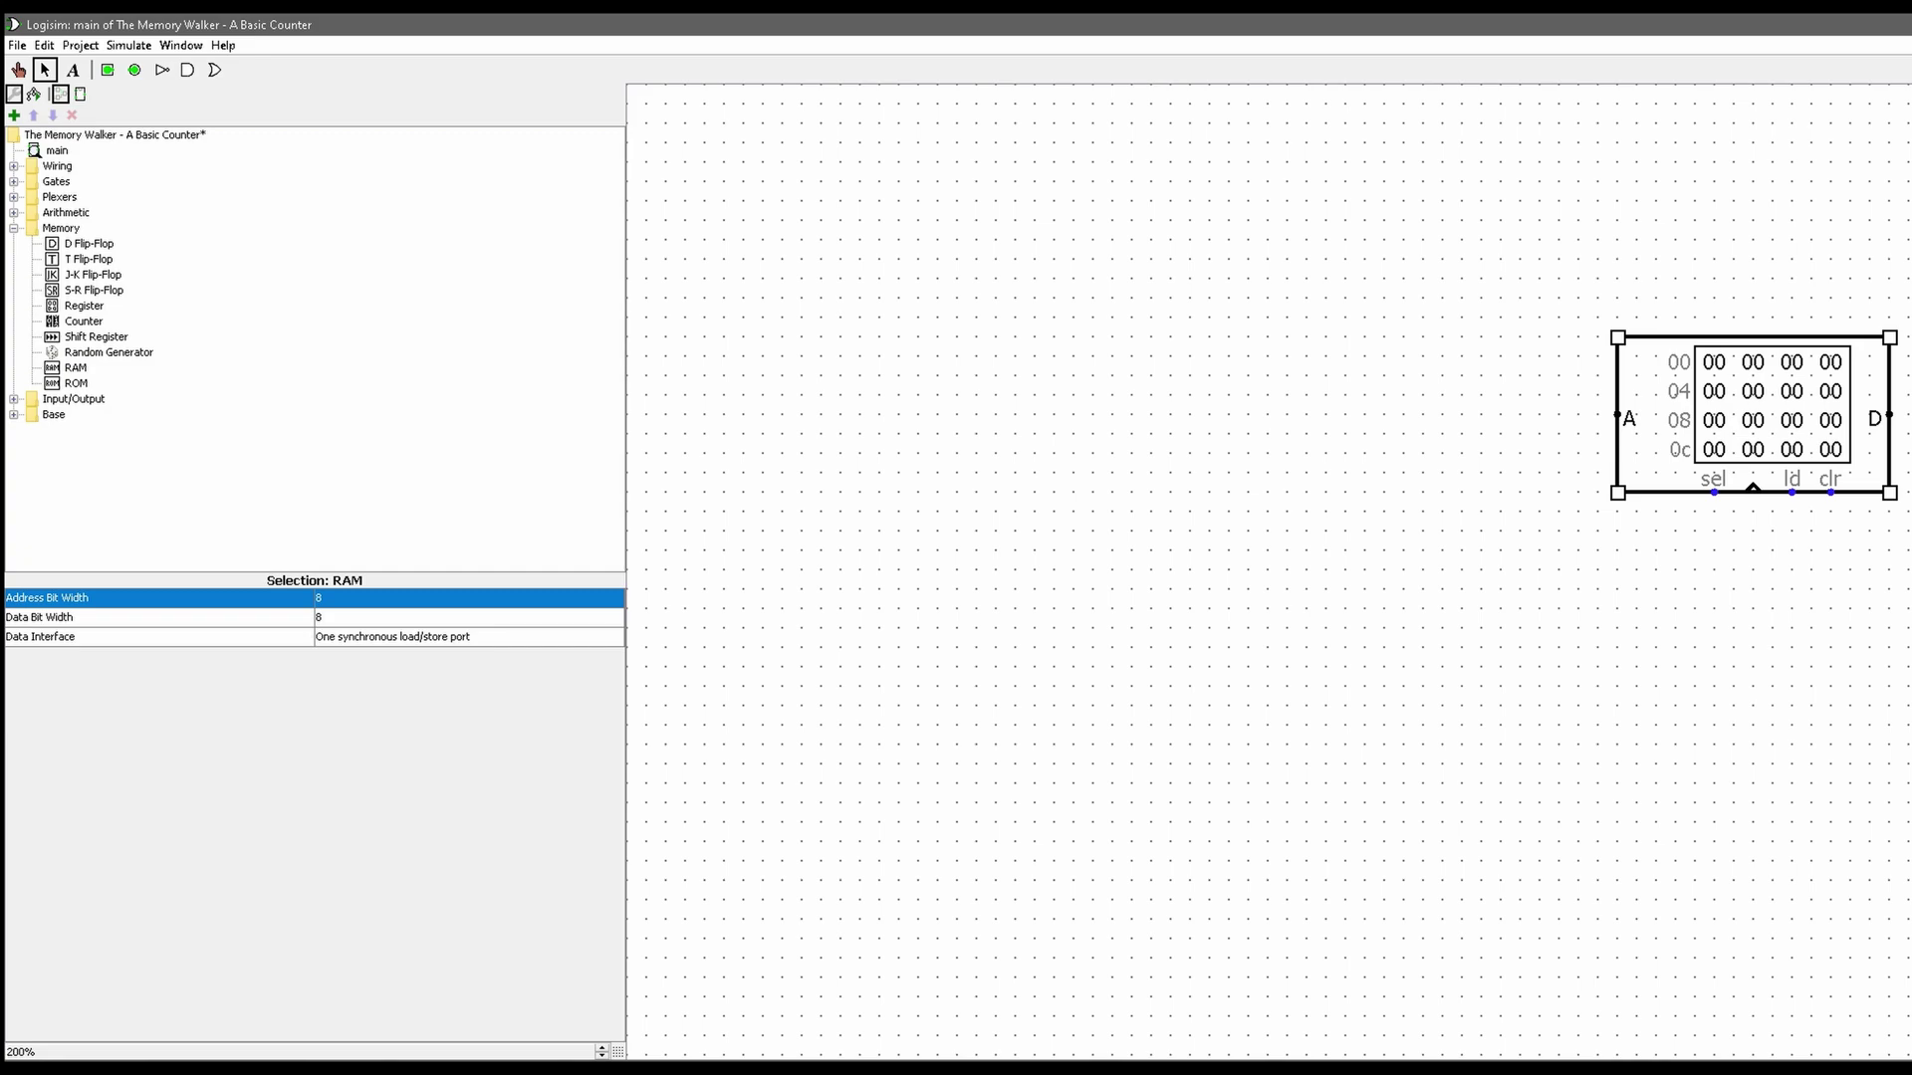
left_click(468, 598)
scroll(468, 662, "down", 1)
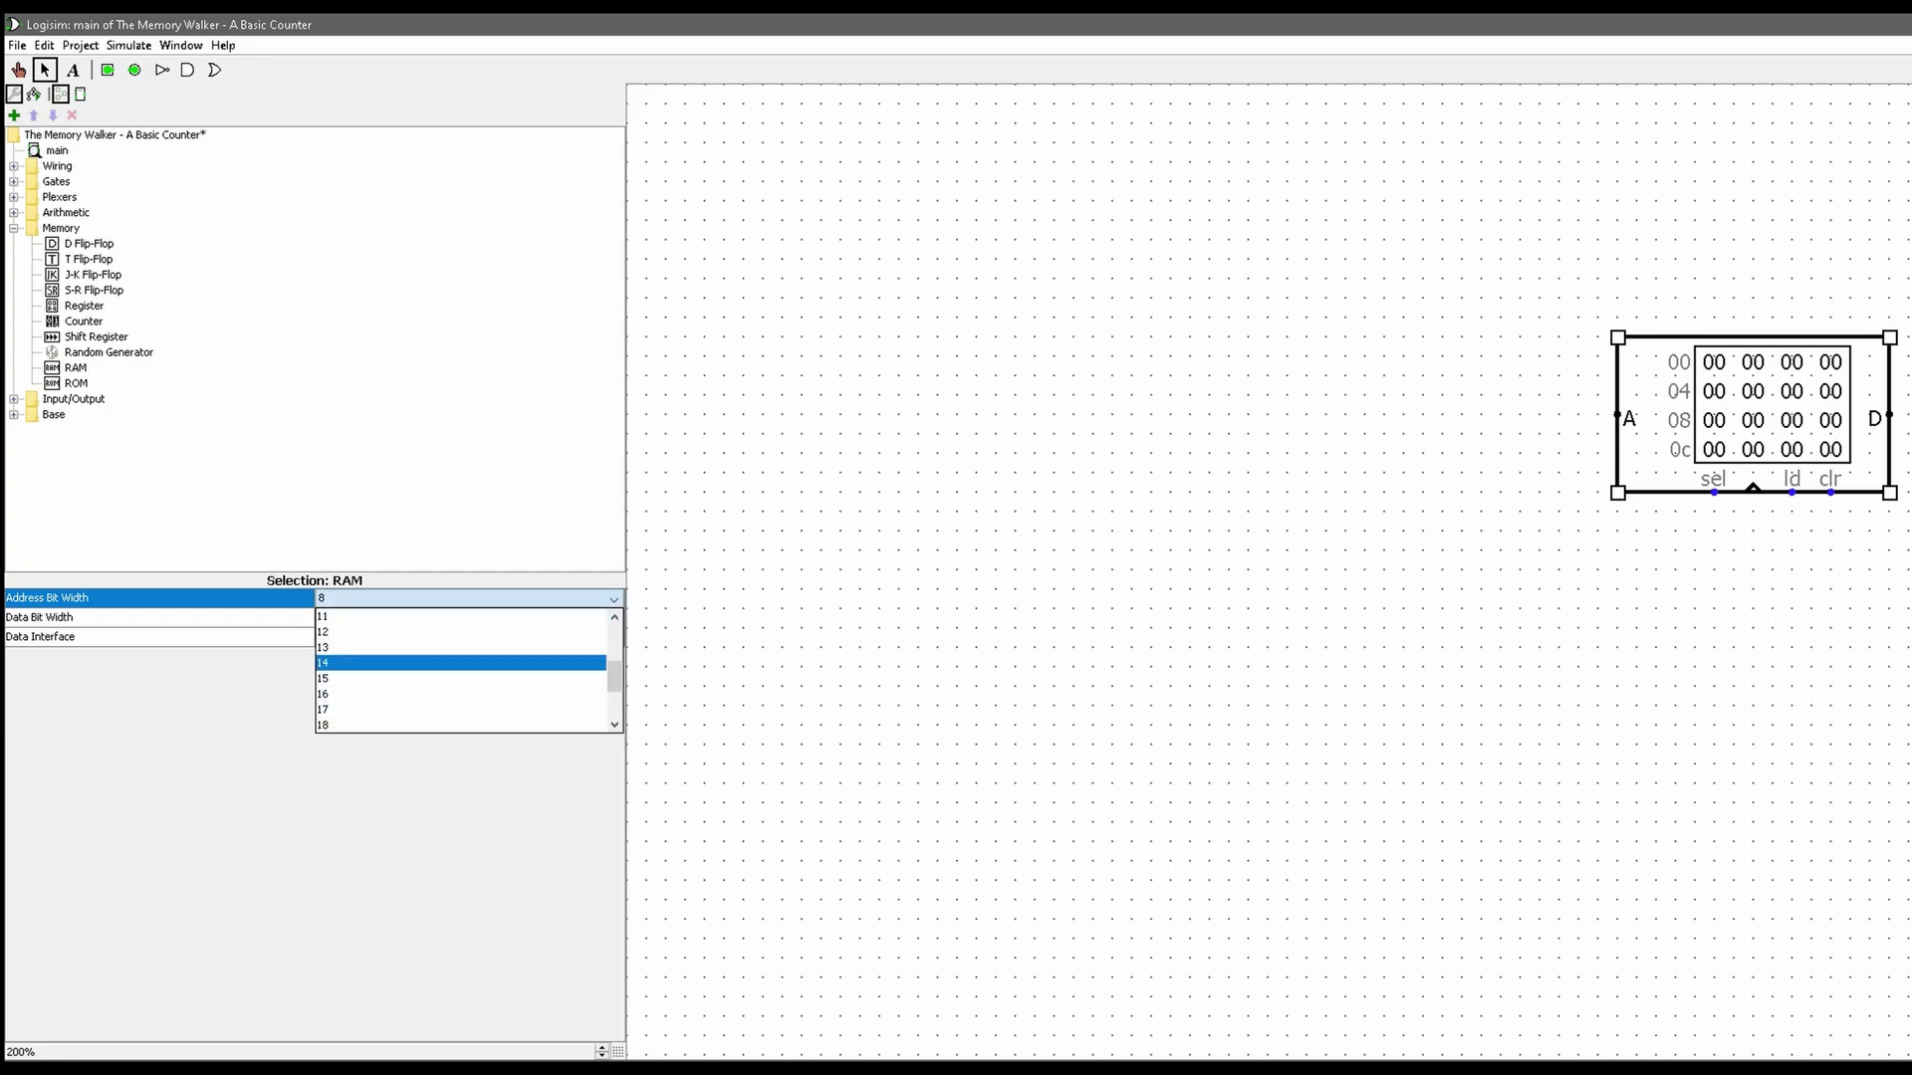
left_click(458, 694)
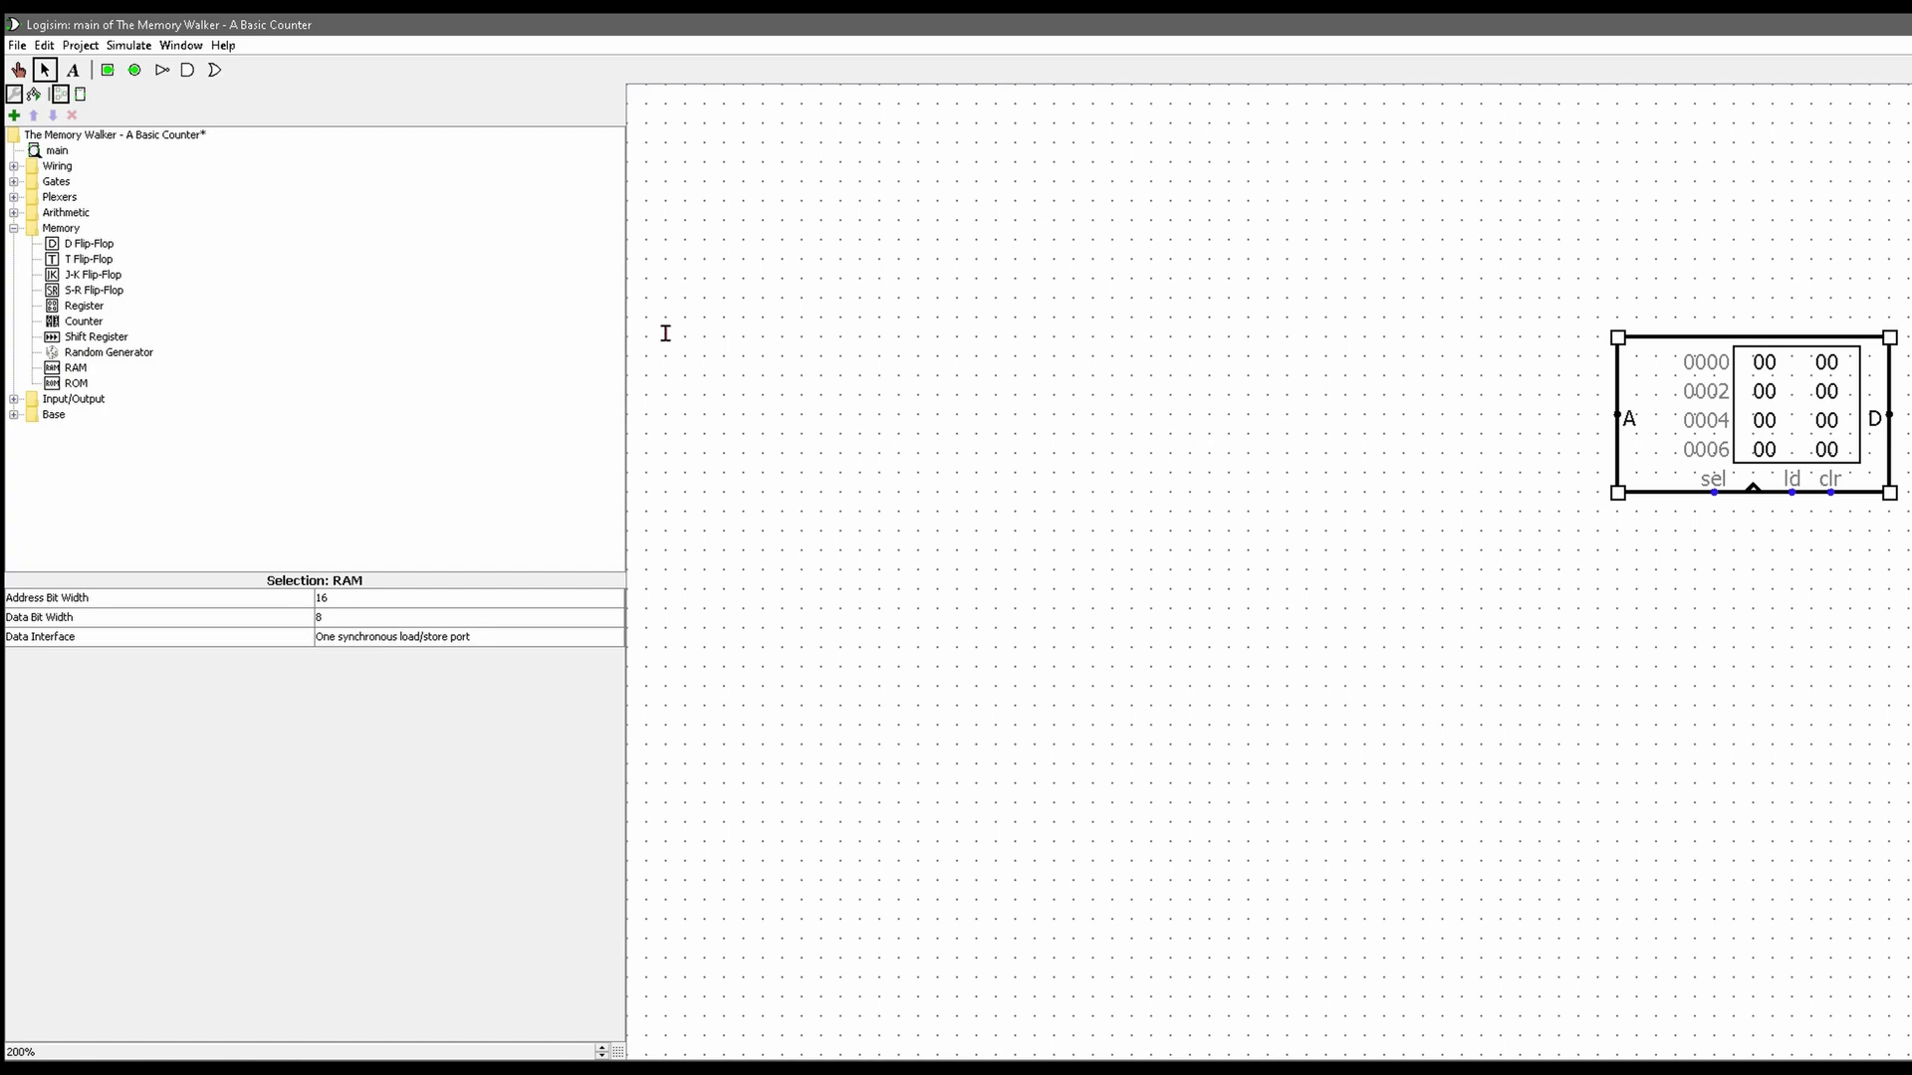
left_click(670, 275)
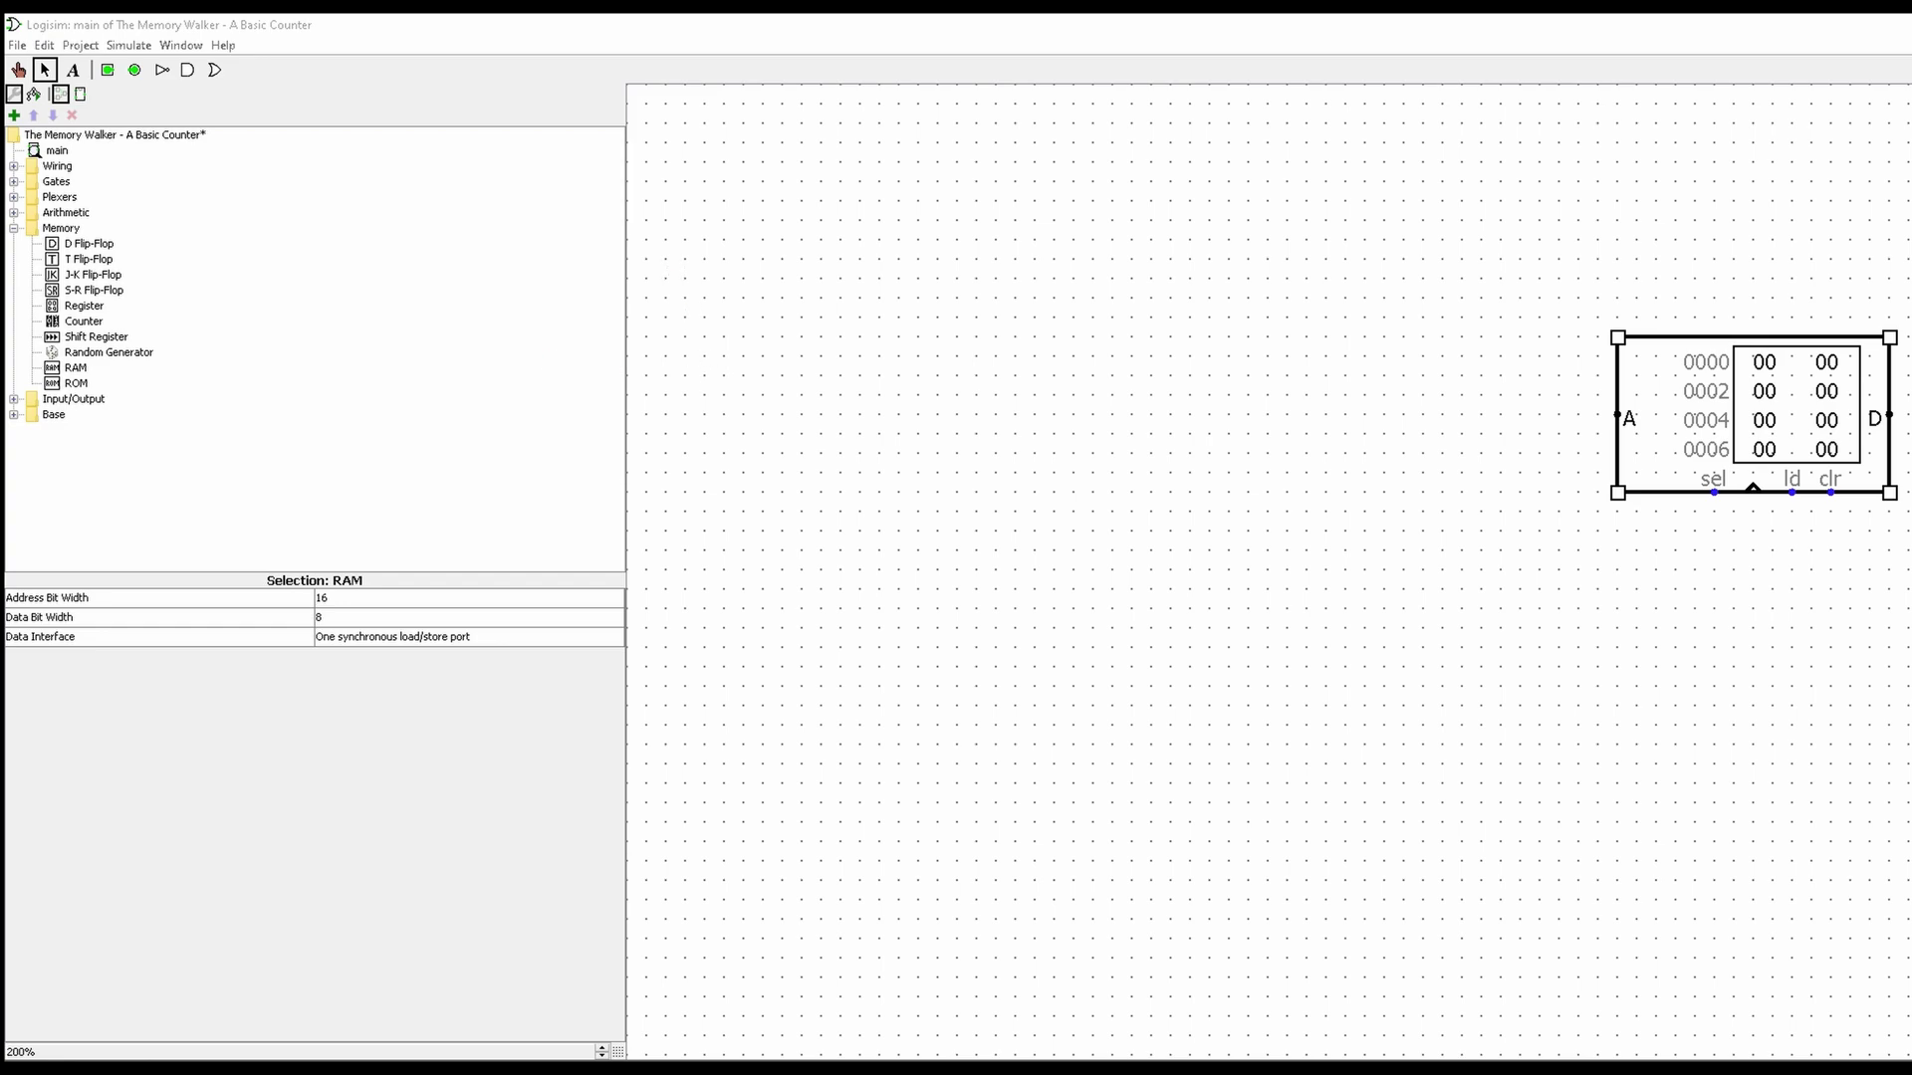
left_click(458, 617)
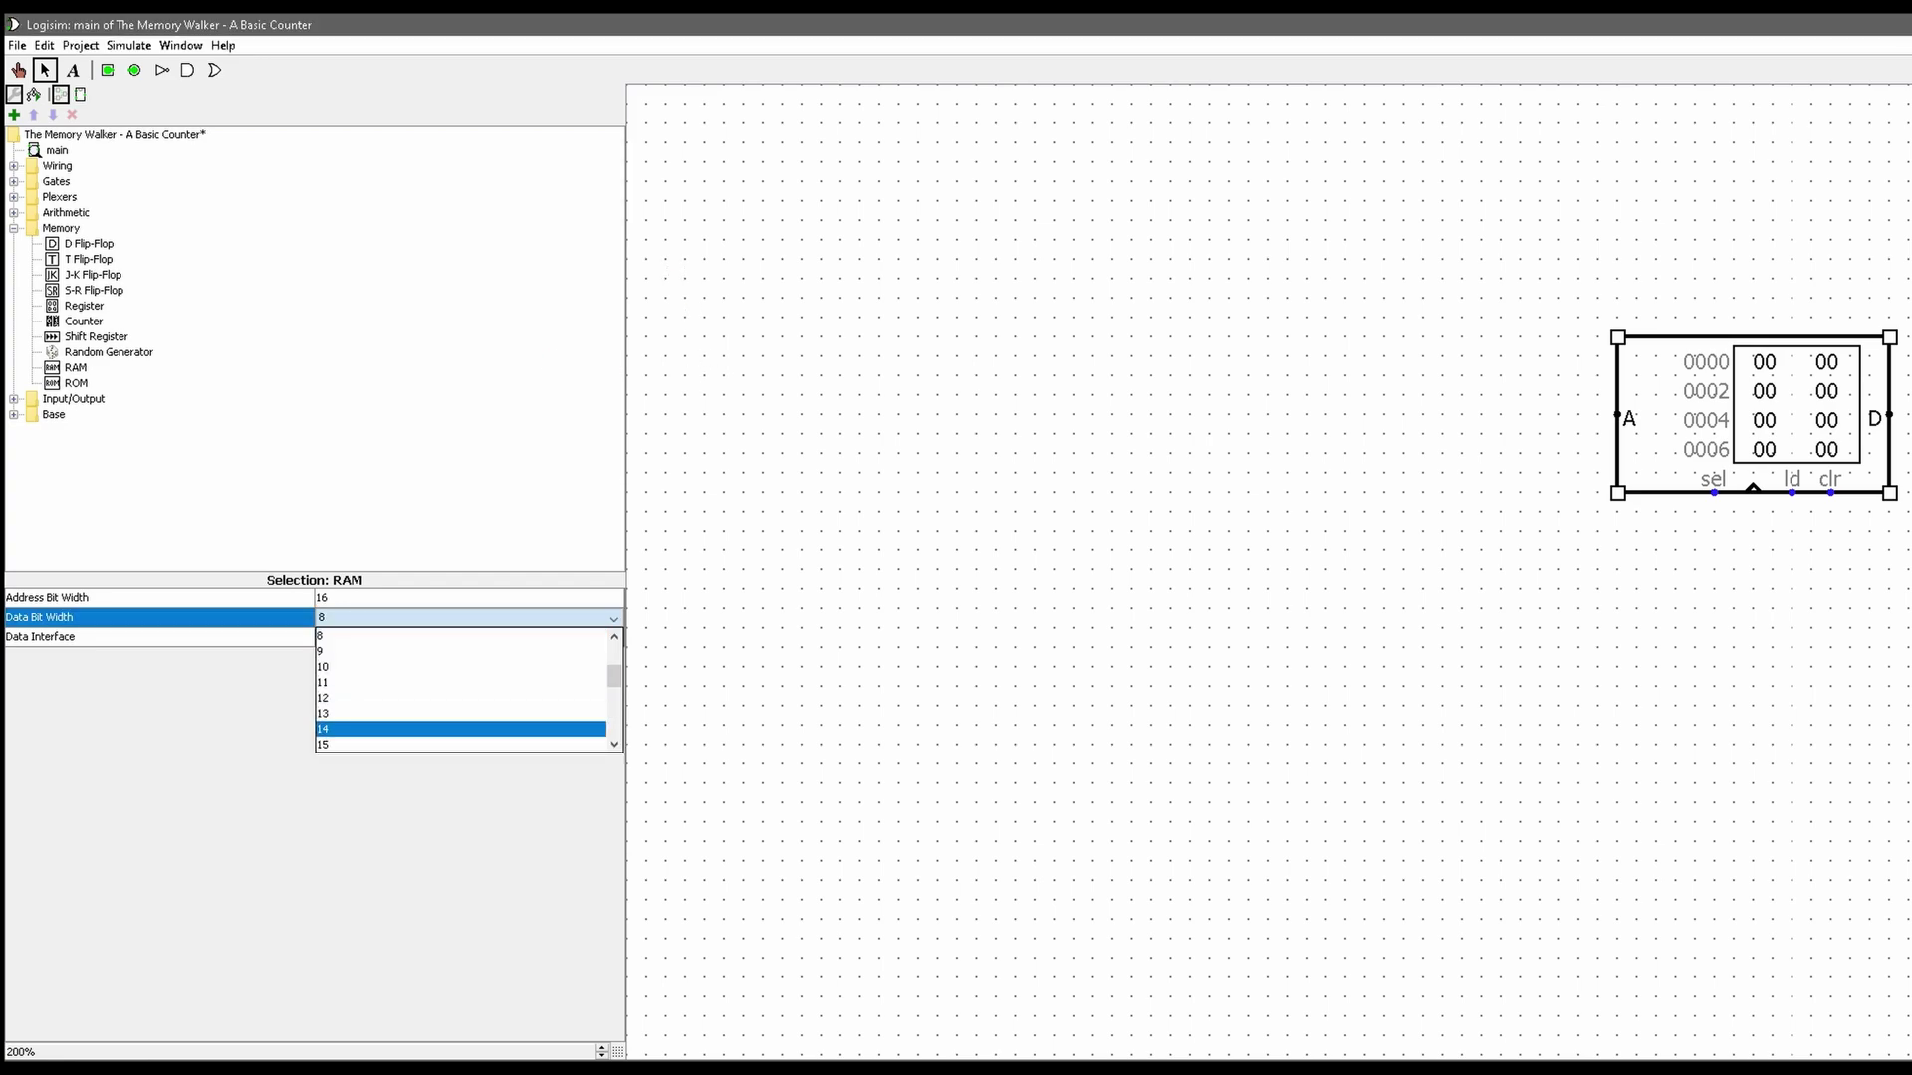
left_click(399, 729)
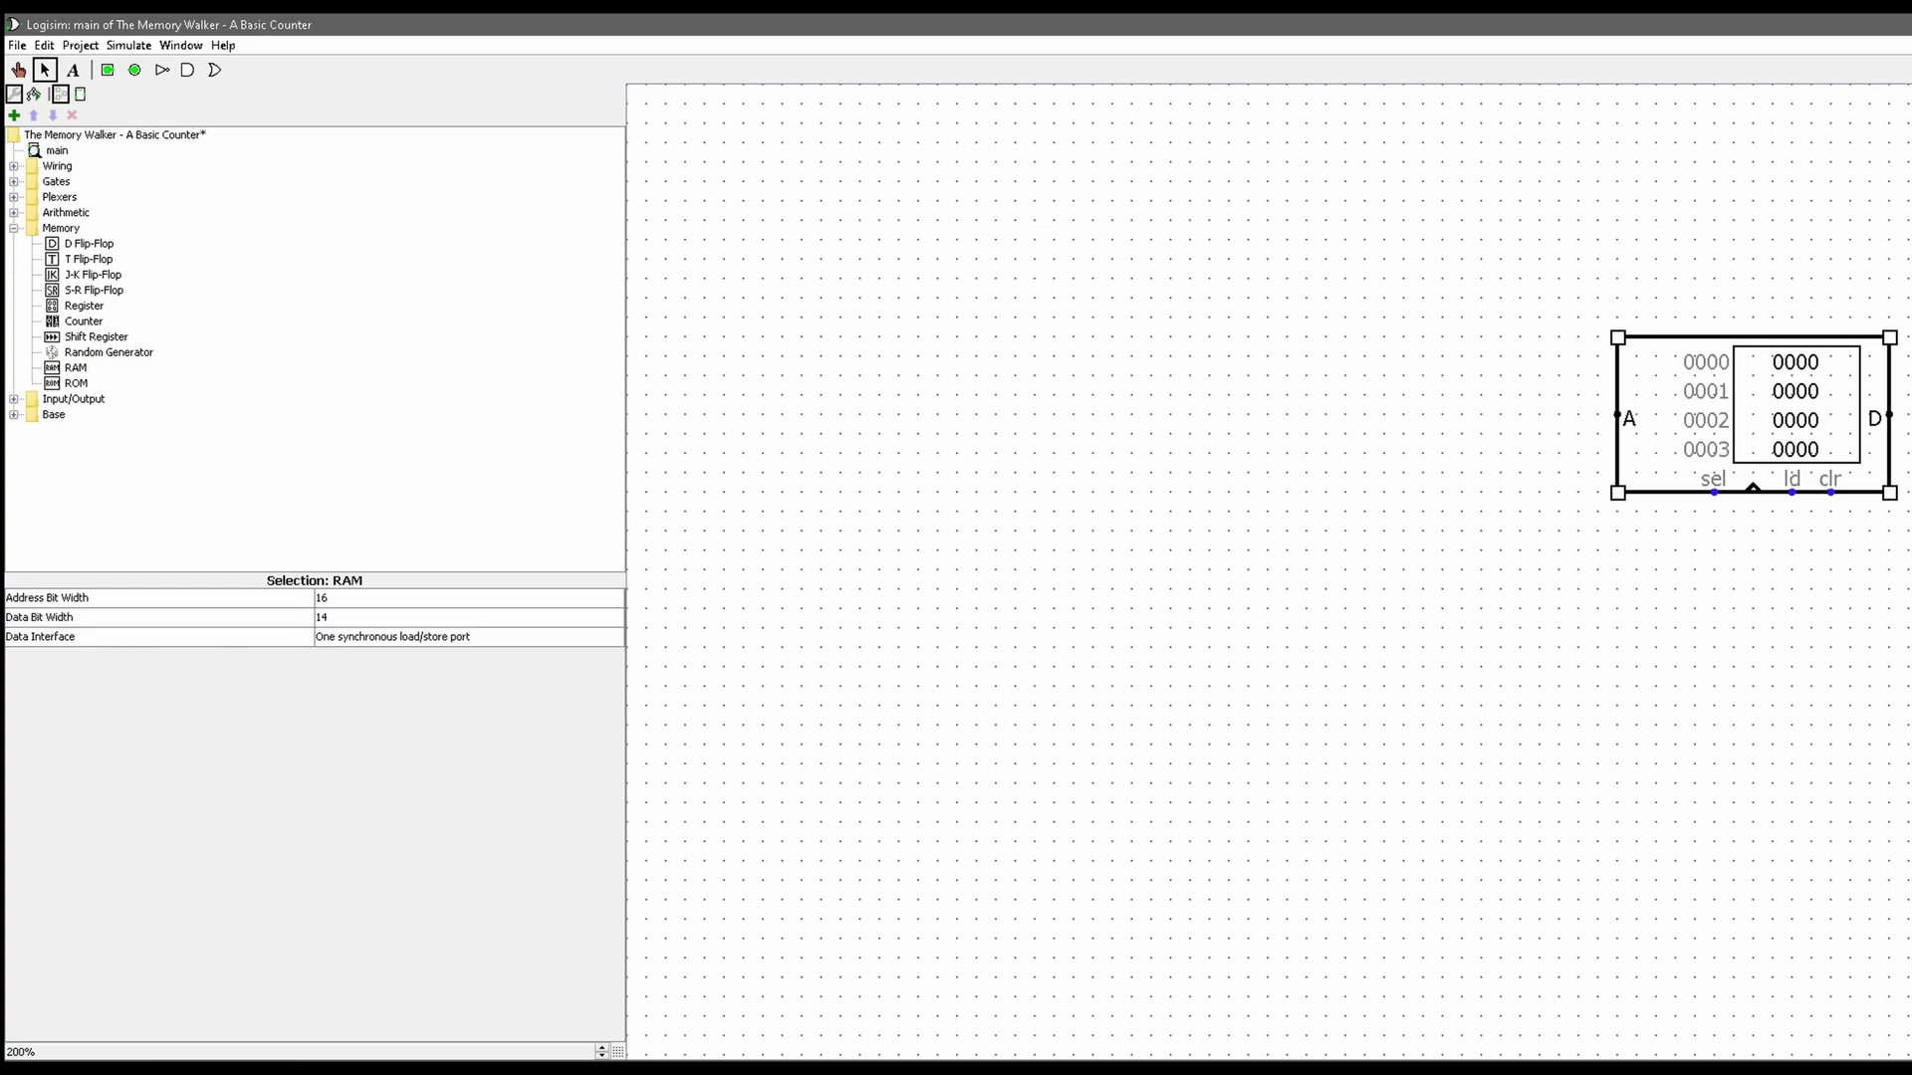
left_click(398, 617)
scroll(399, 715, "up", 2)
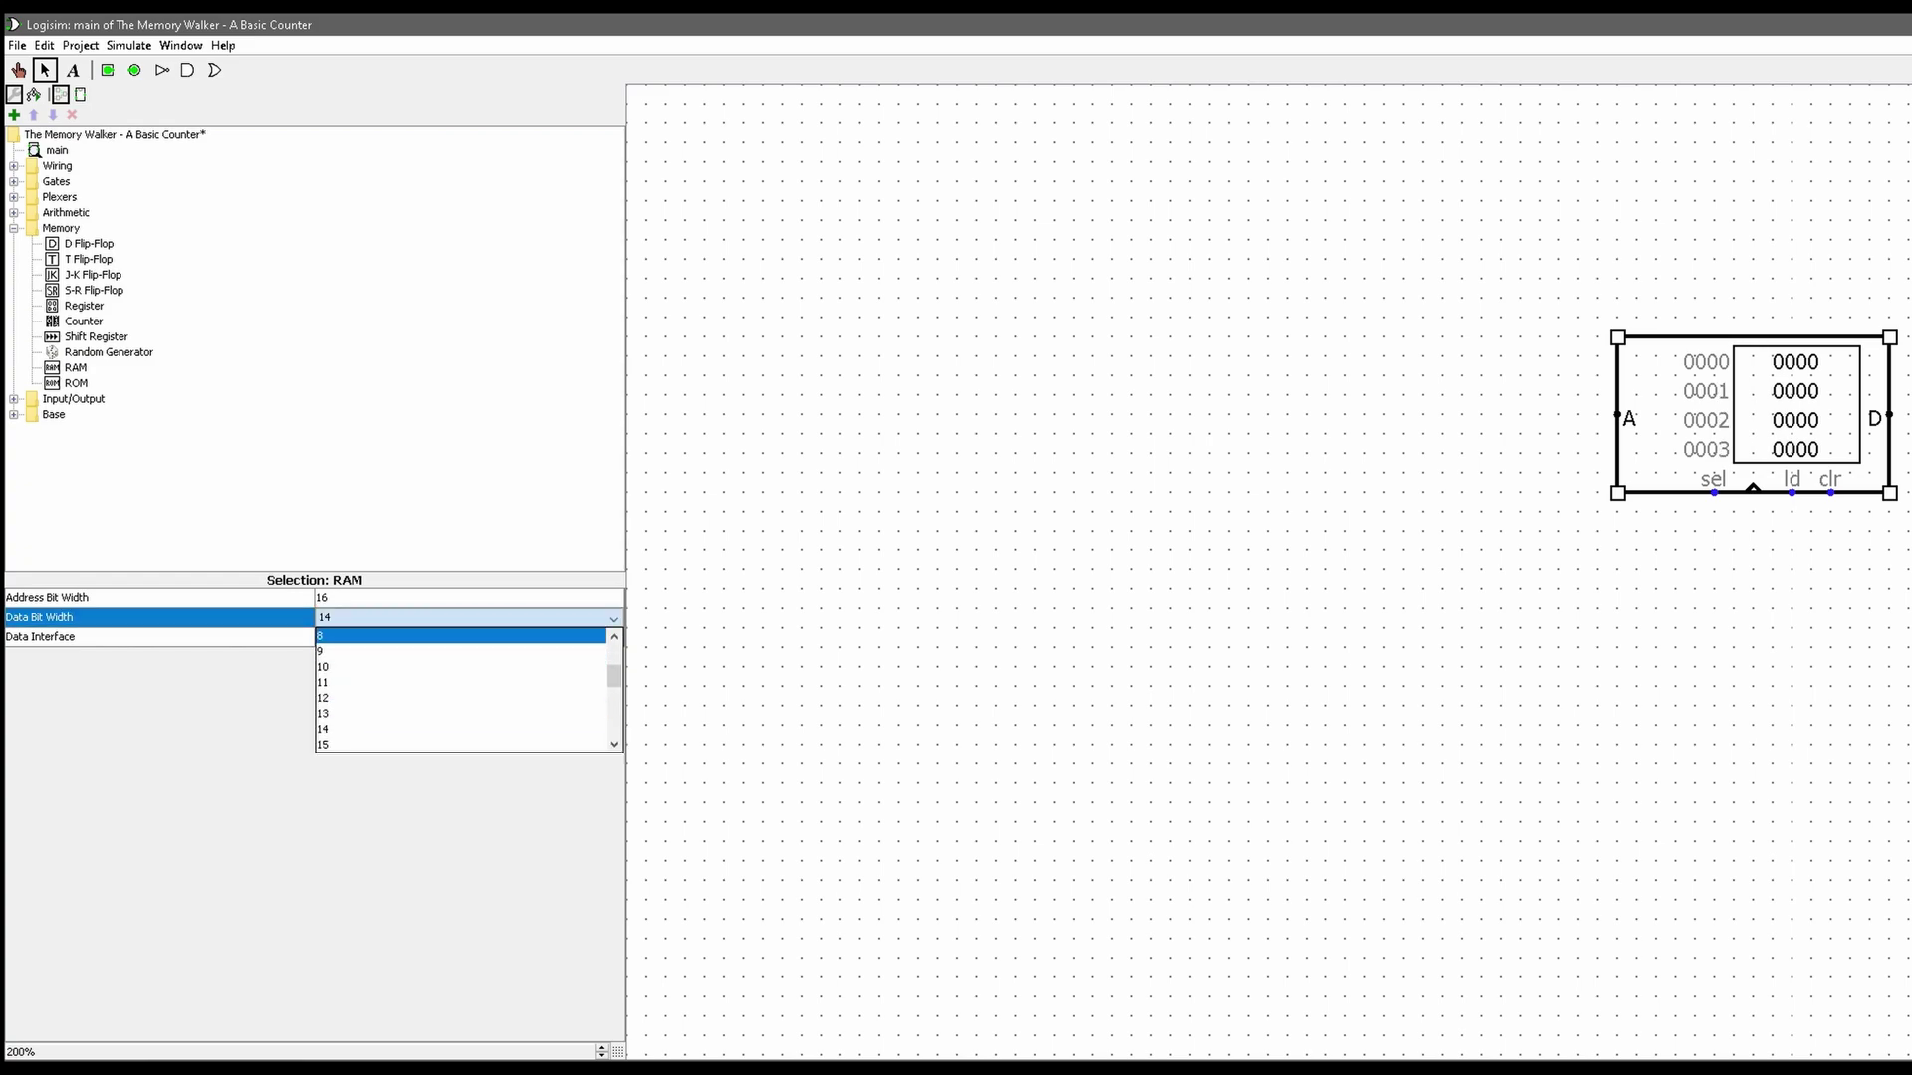
left_click(398, 636)
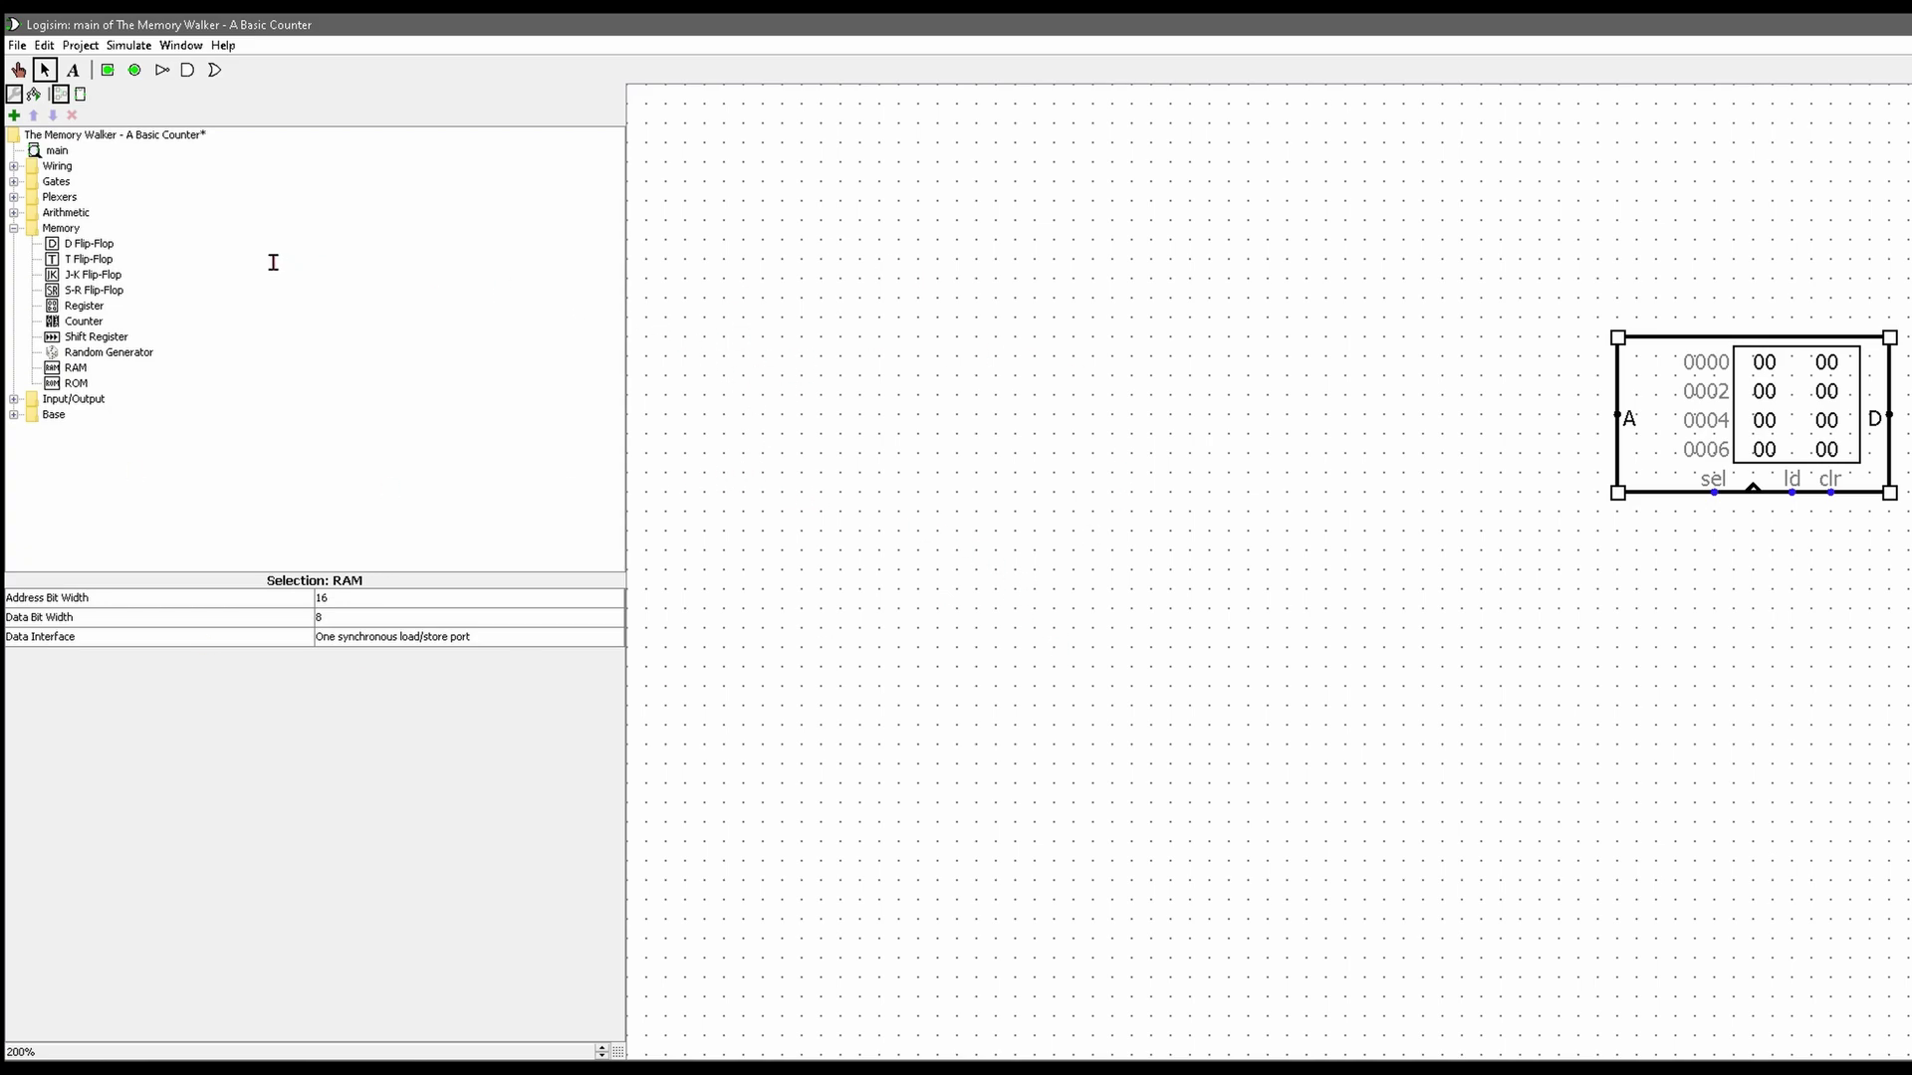
- Set the RAM's Data Interface to Separate load and store ports
left_click(428, 276)
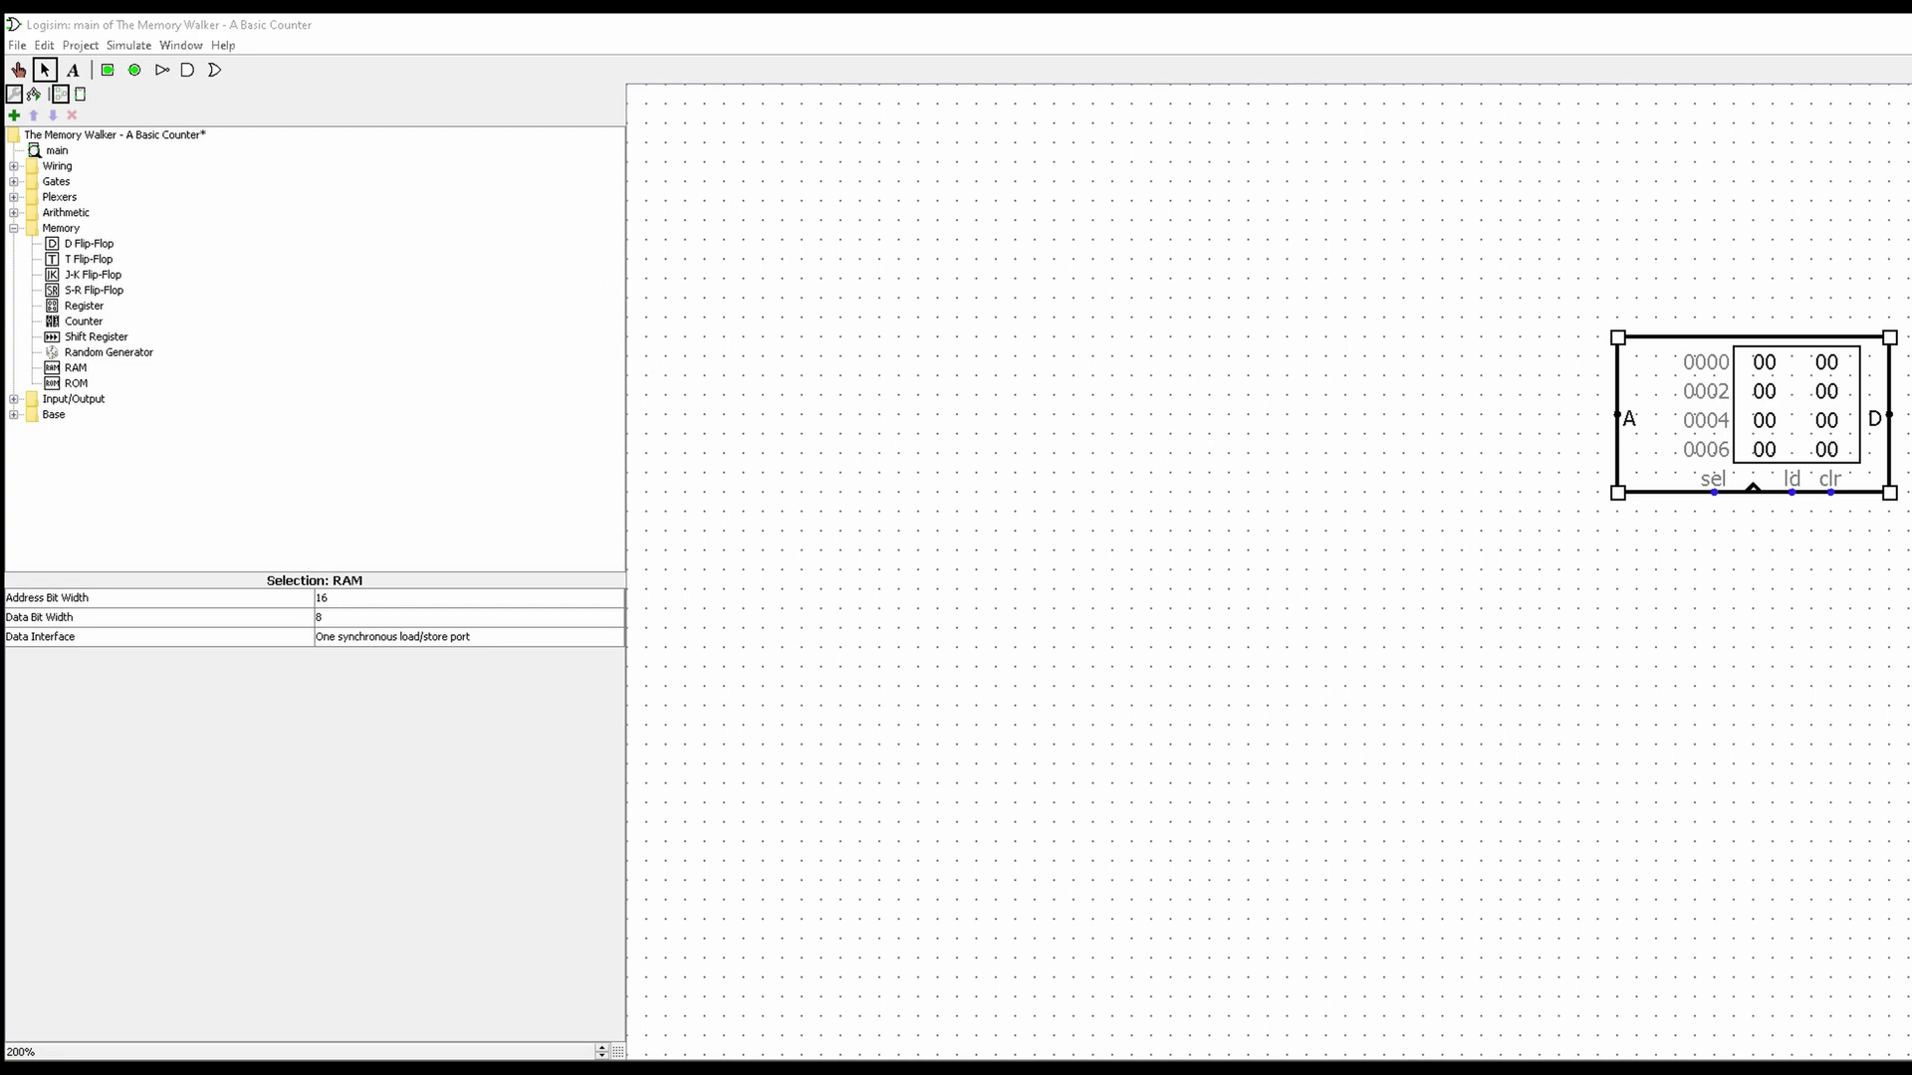
left_click(468, 637)
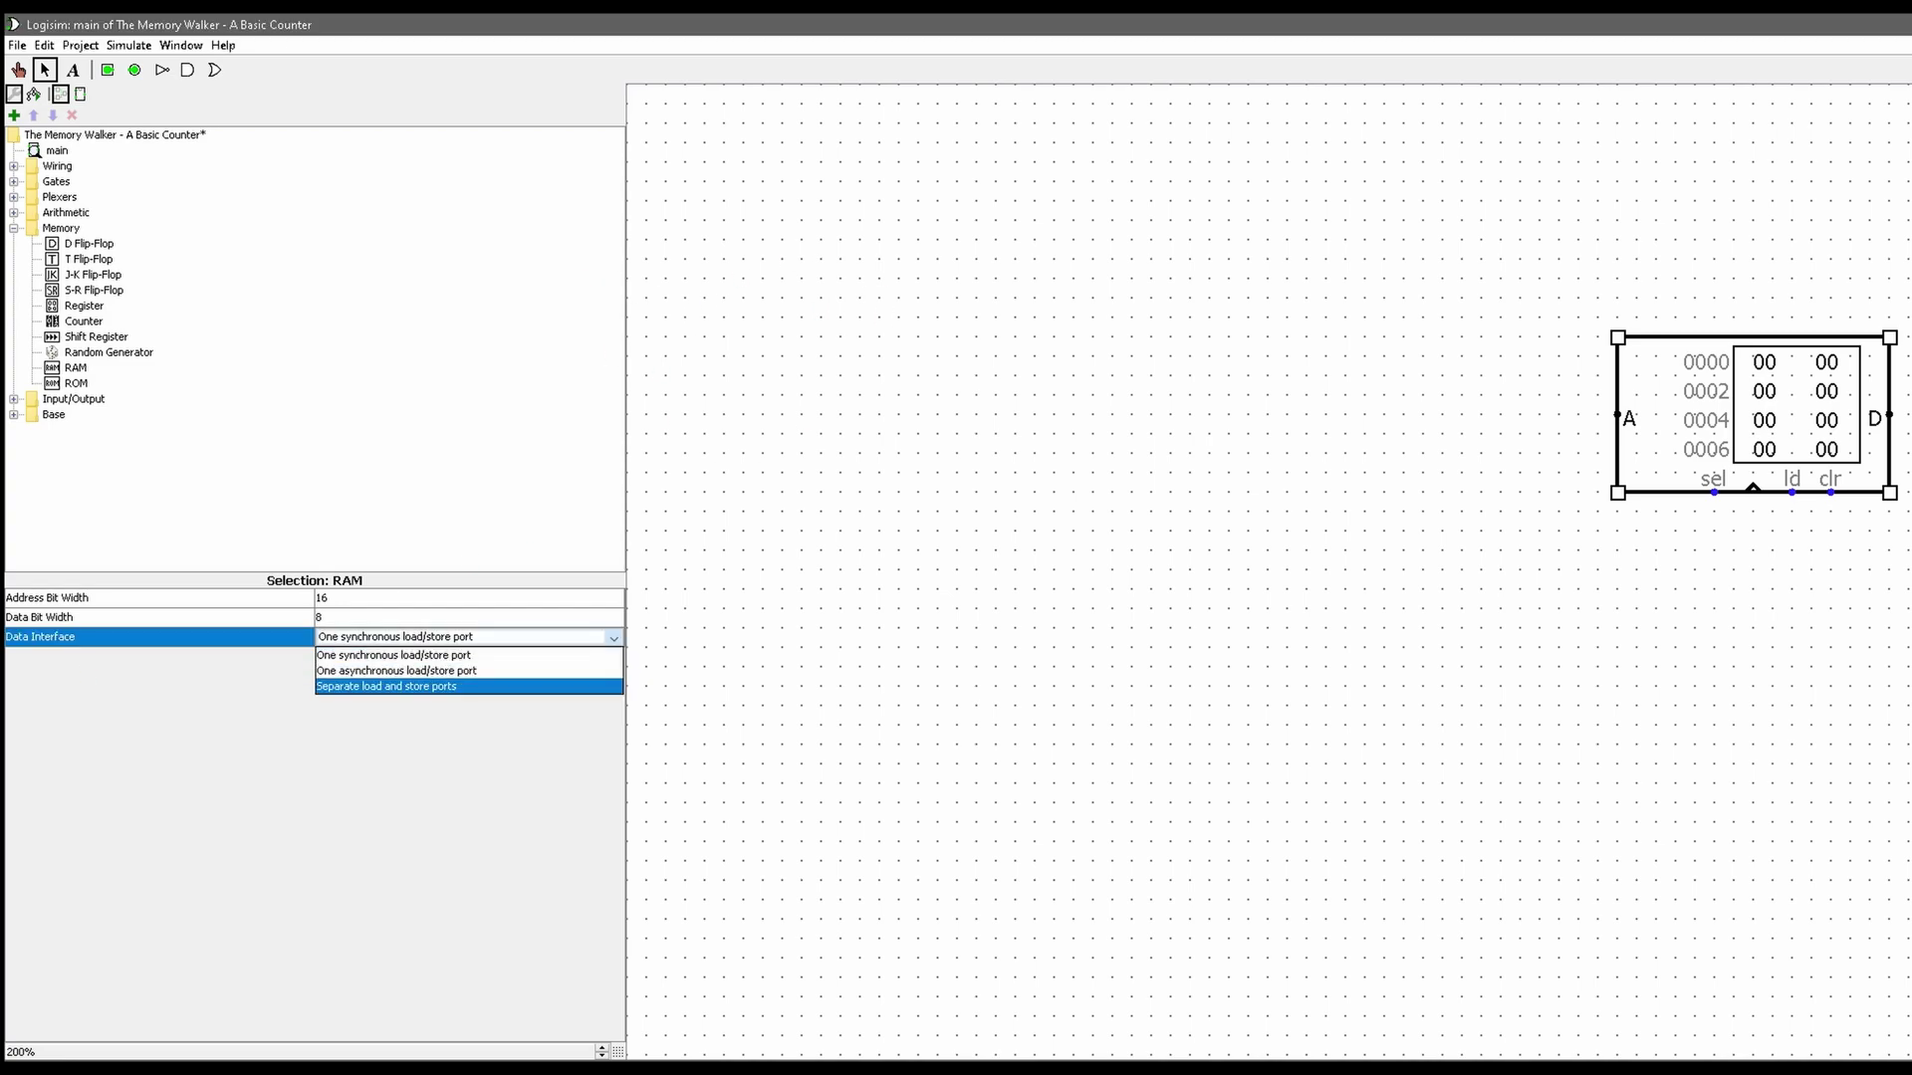
left_click(468, 686)
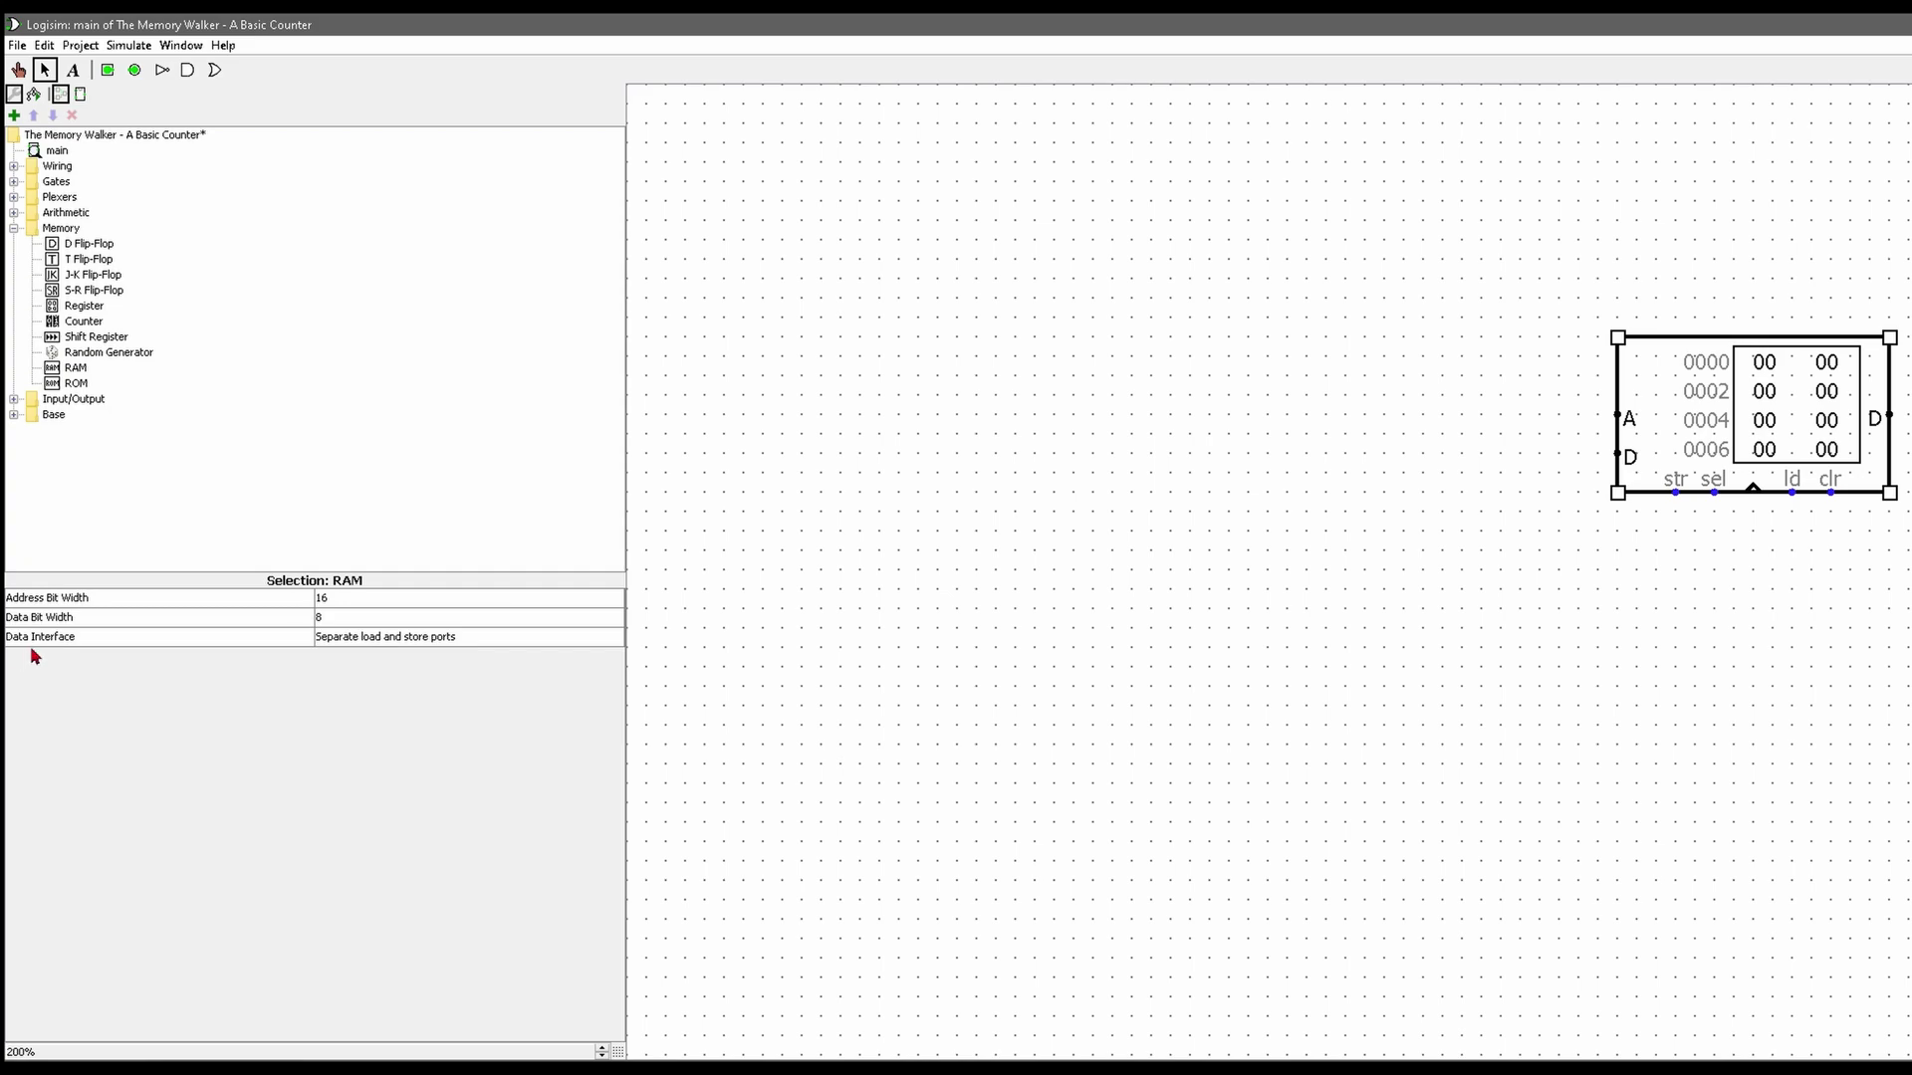
left_click(468, 637)
left_click(468, 654)
left_click(468, 638)
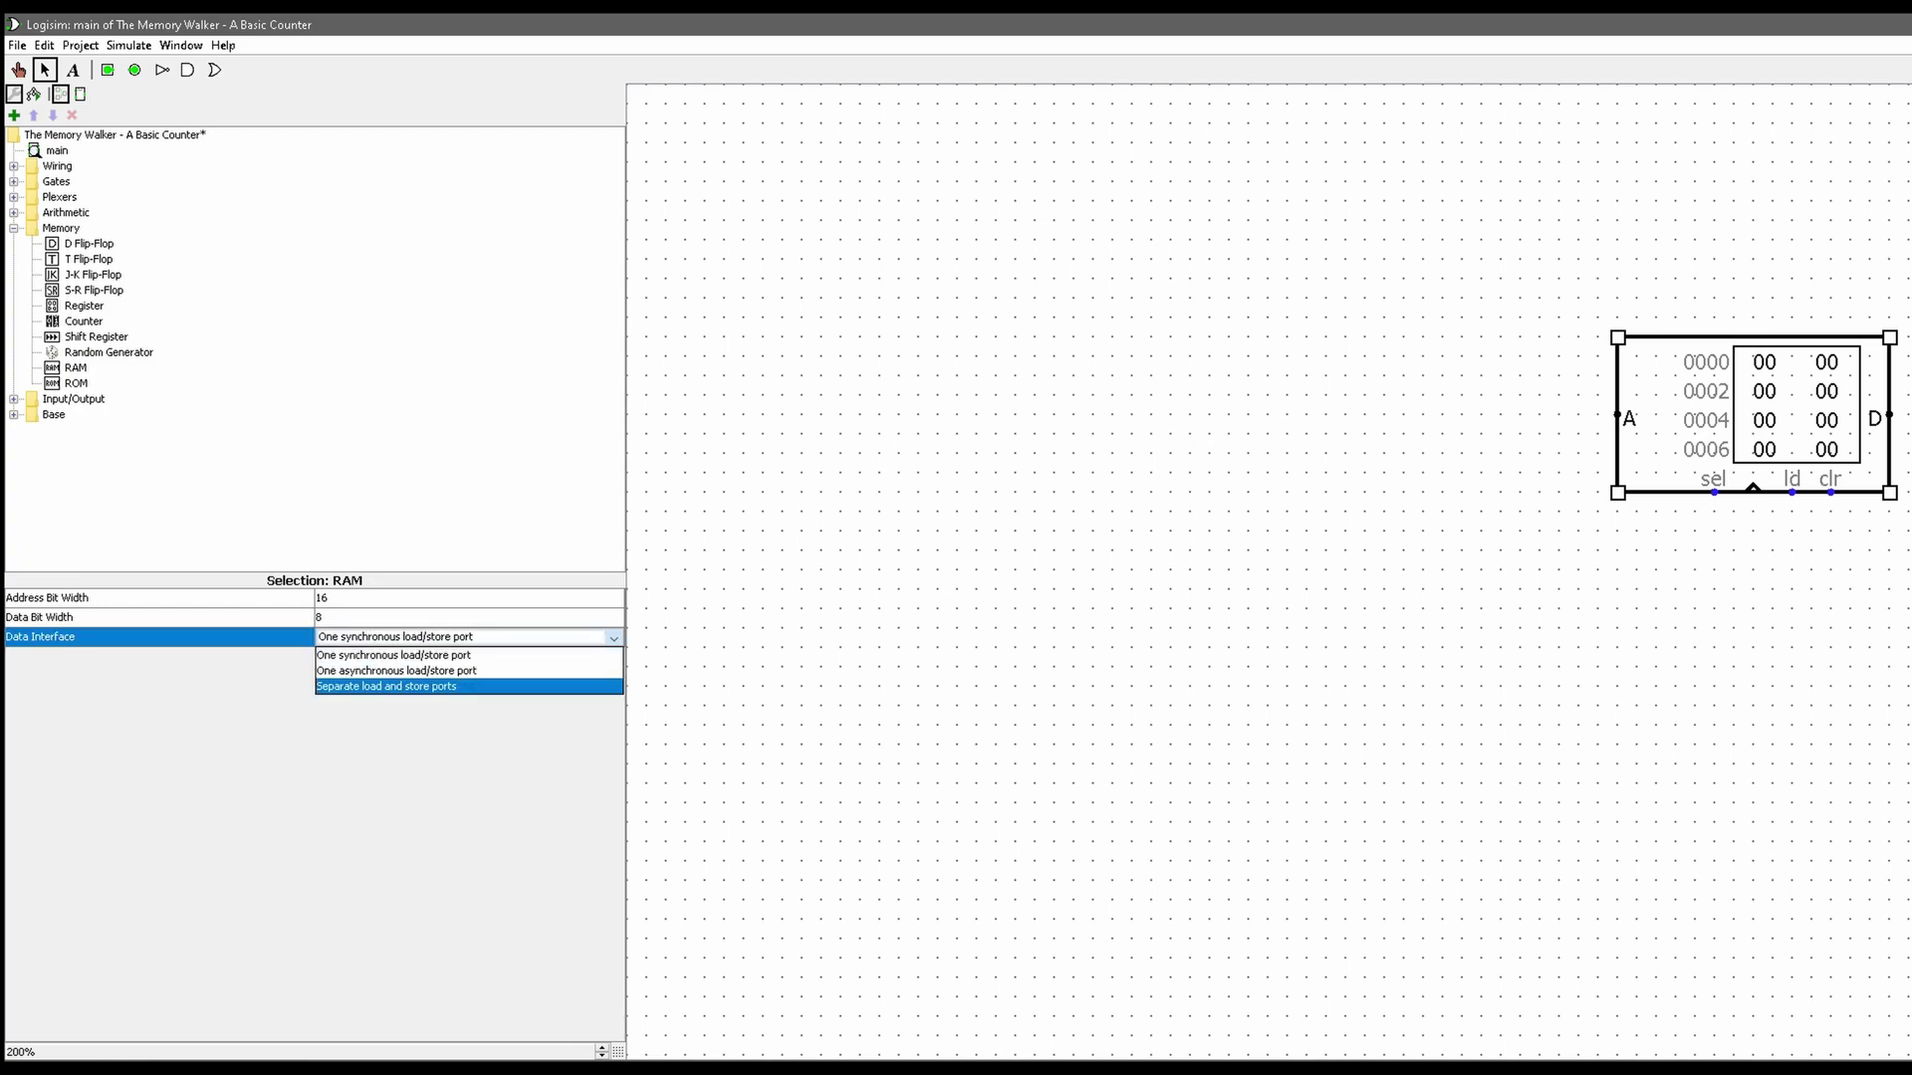
left_click(468, 686)
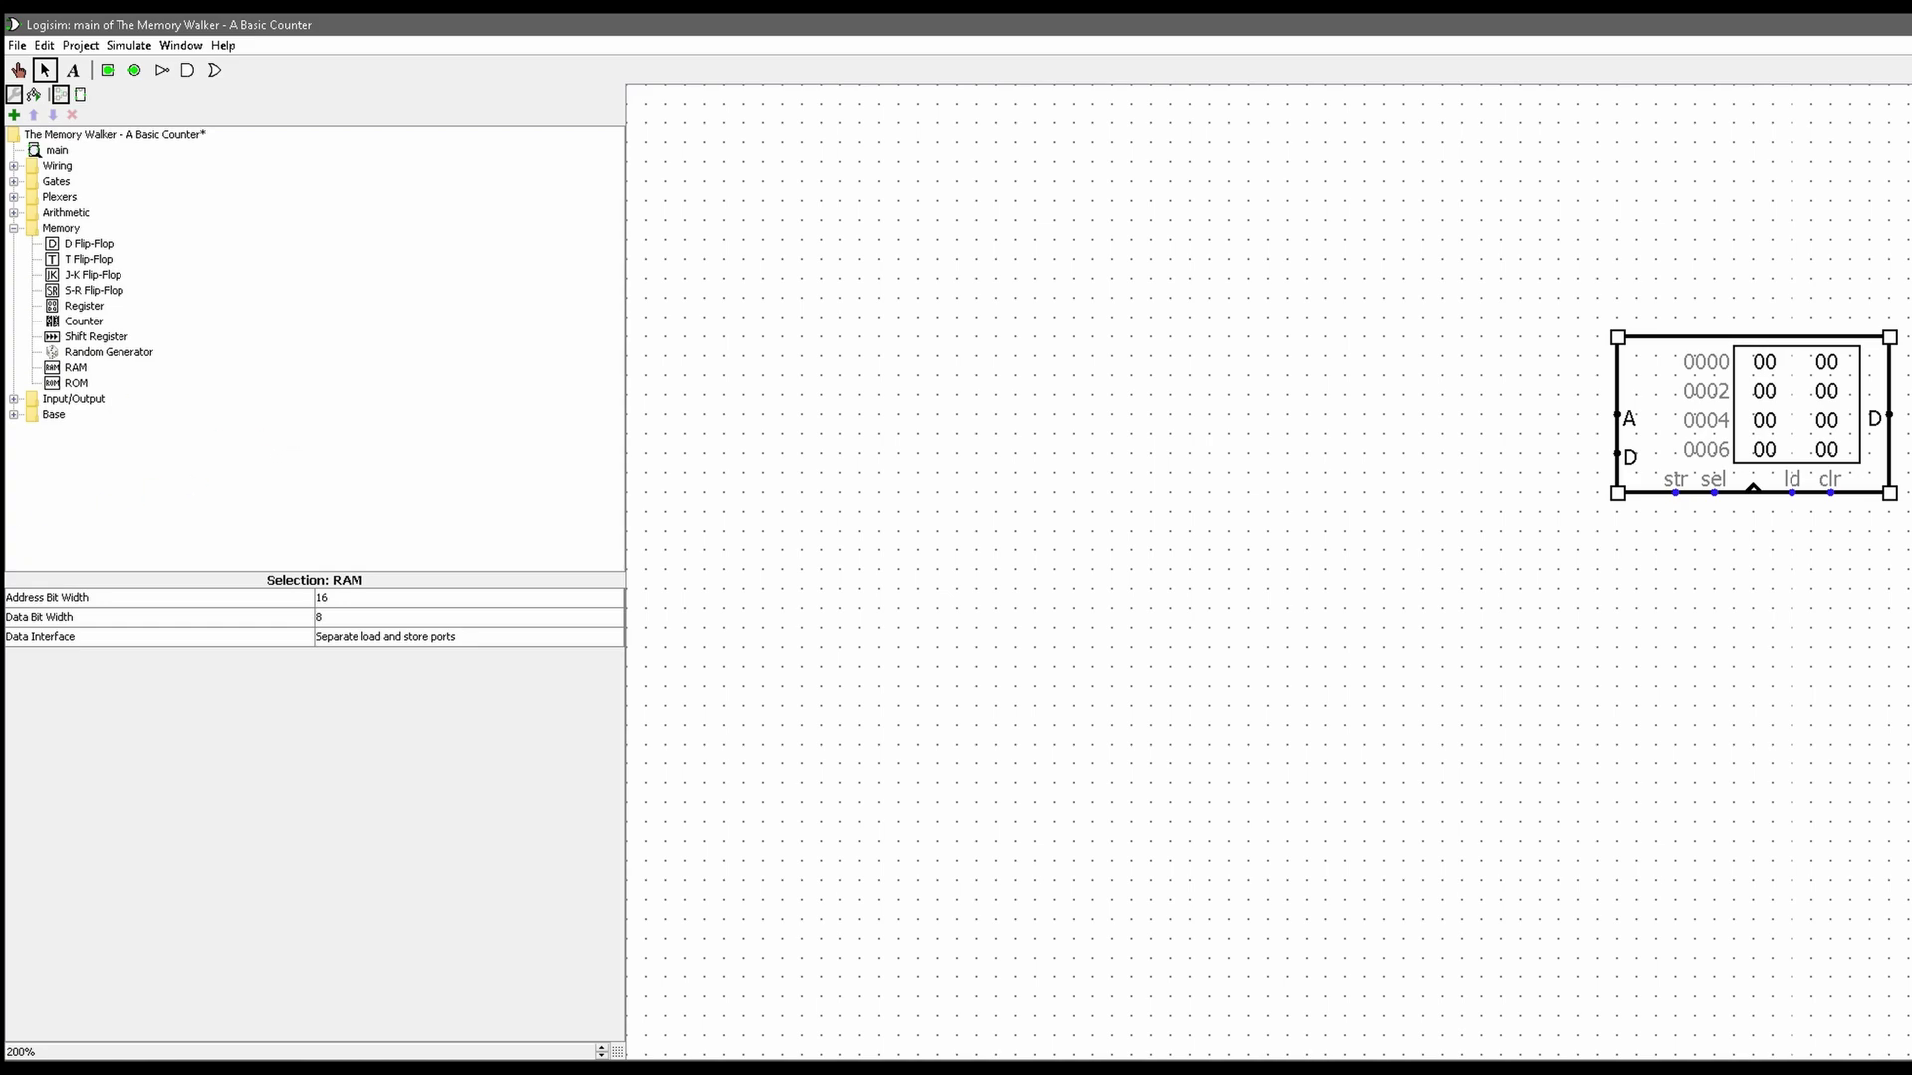
- Place a Counter beside the RAM and wire its Q output to the RAM's address input A
left_click(84, 320)
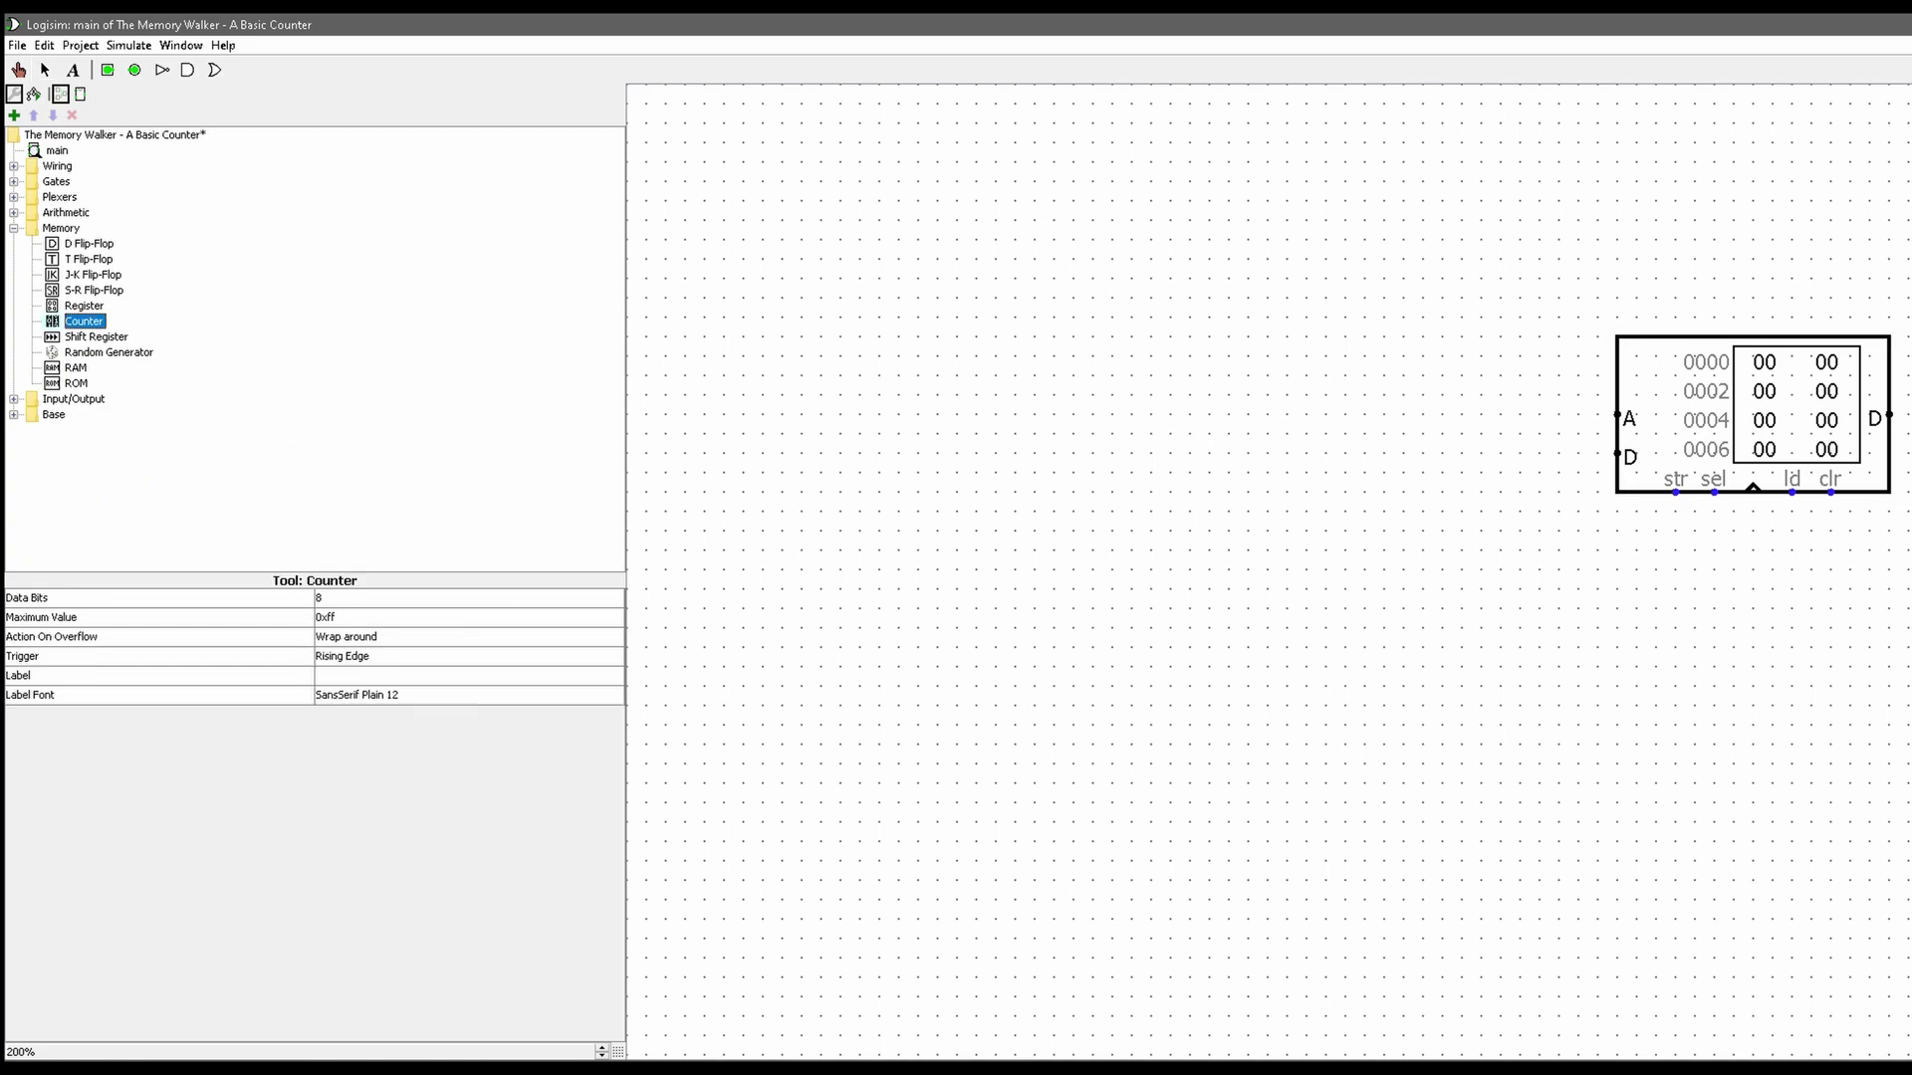
left_click(1501, 377)
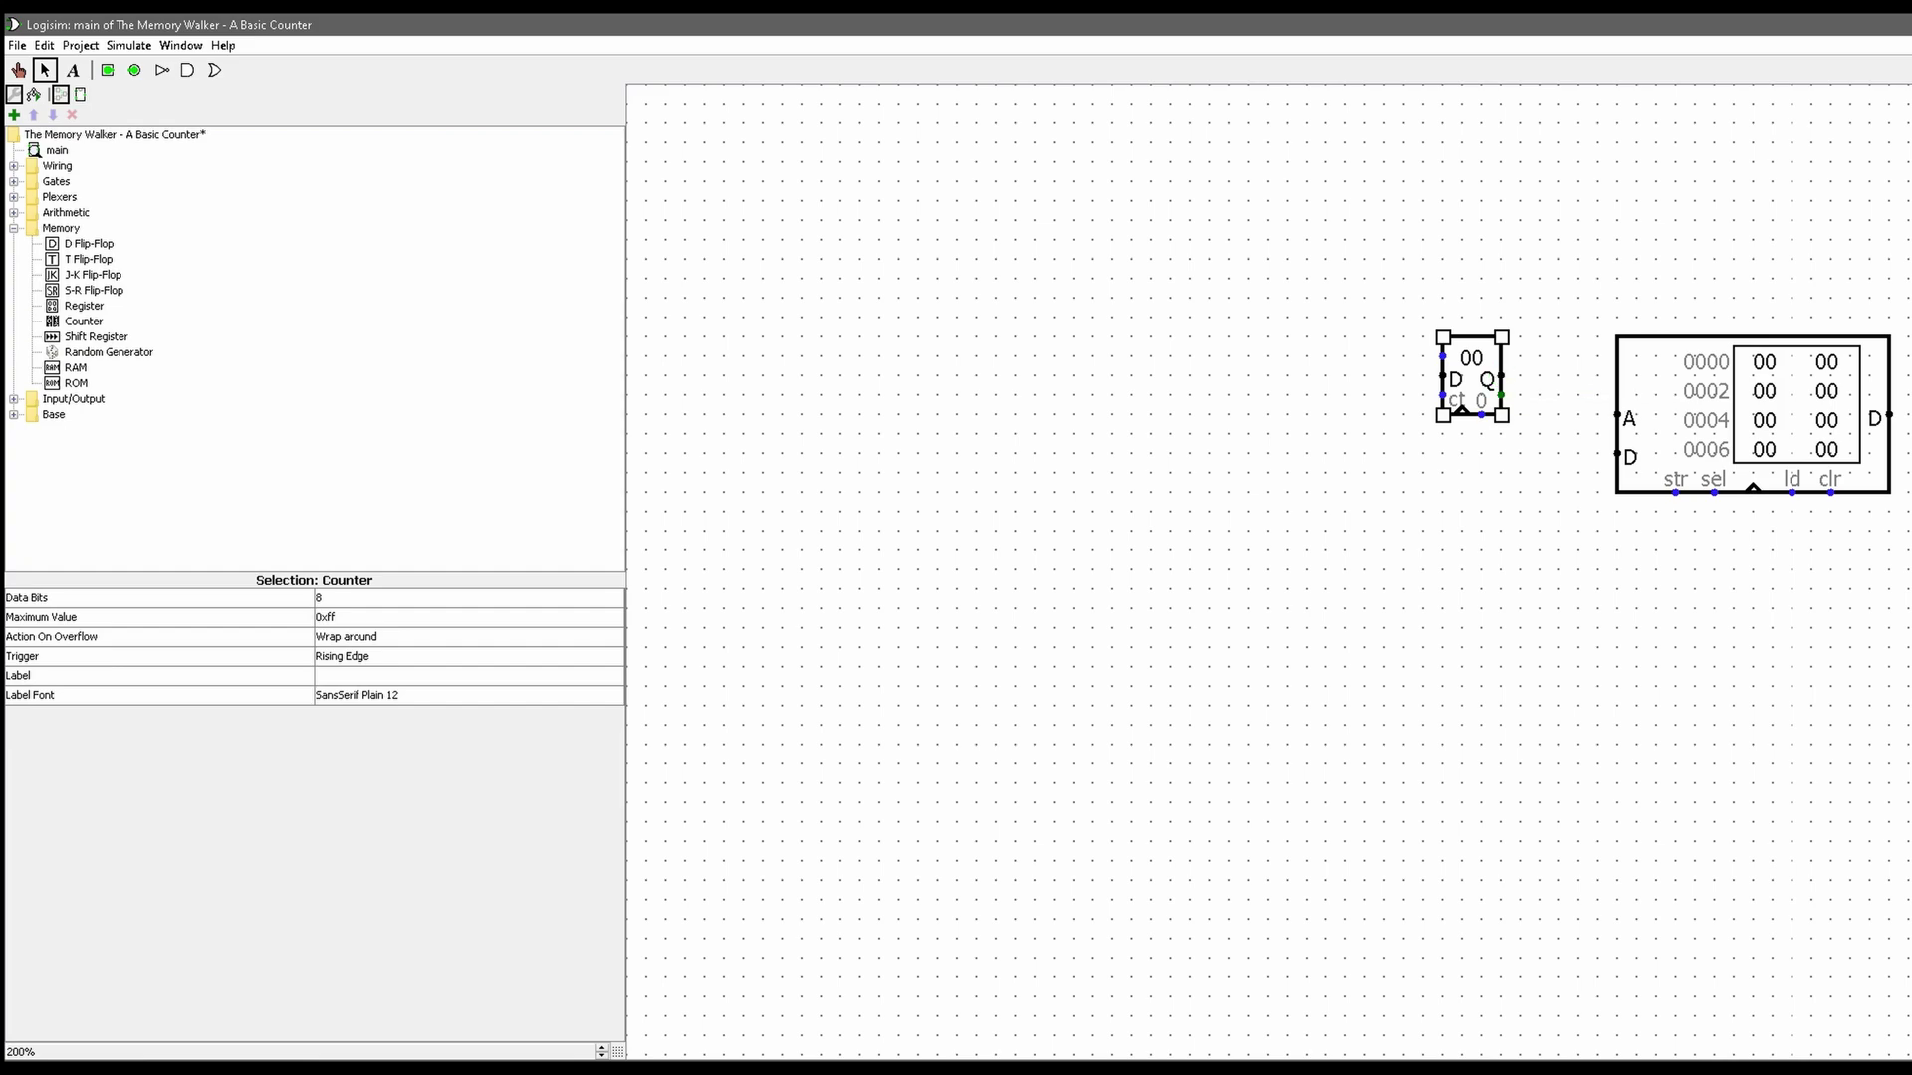
left_click_drag(1502, 376, 1618, 414)
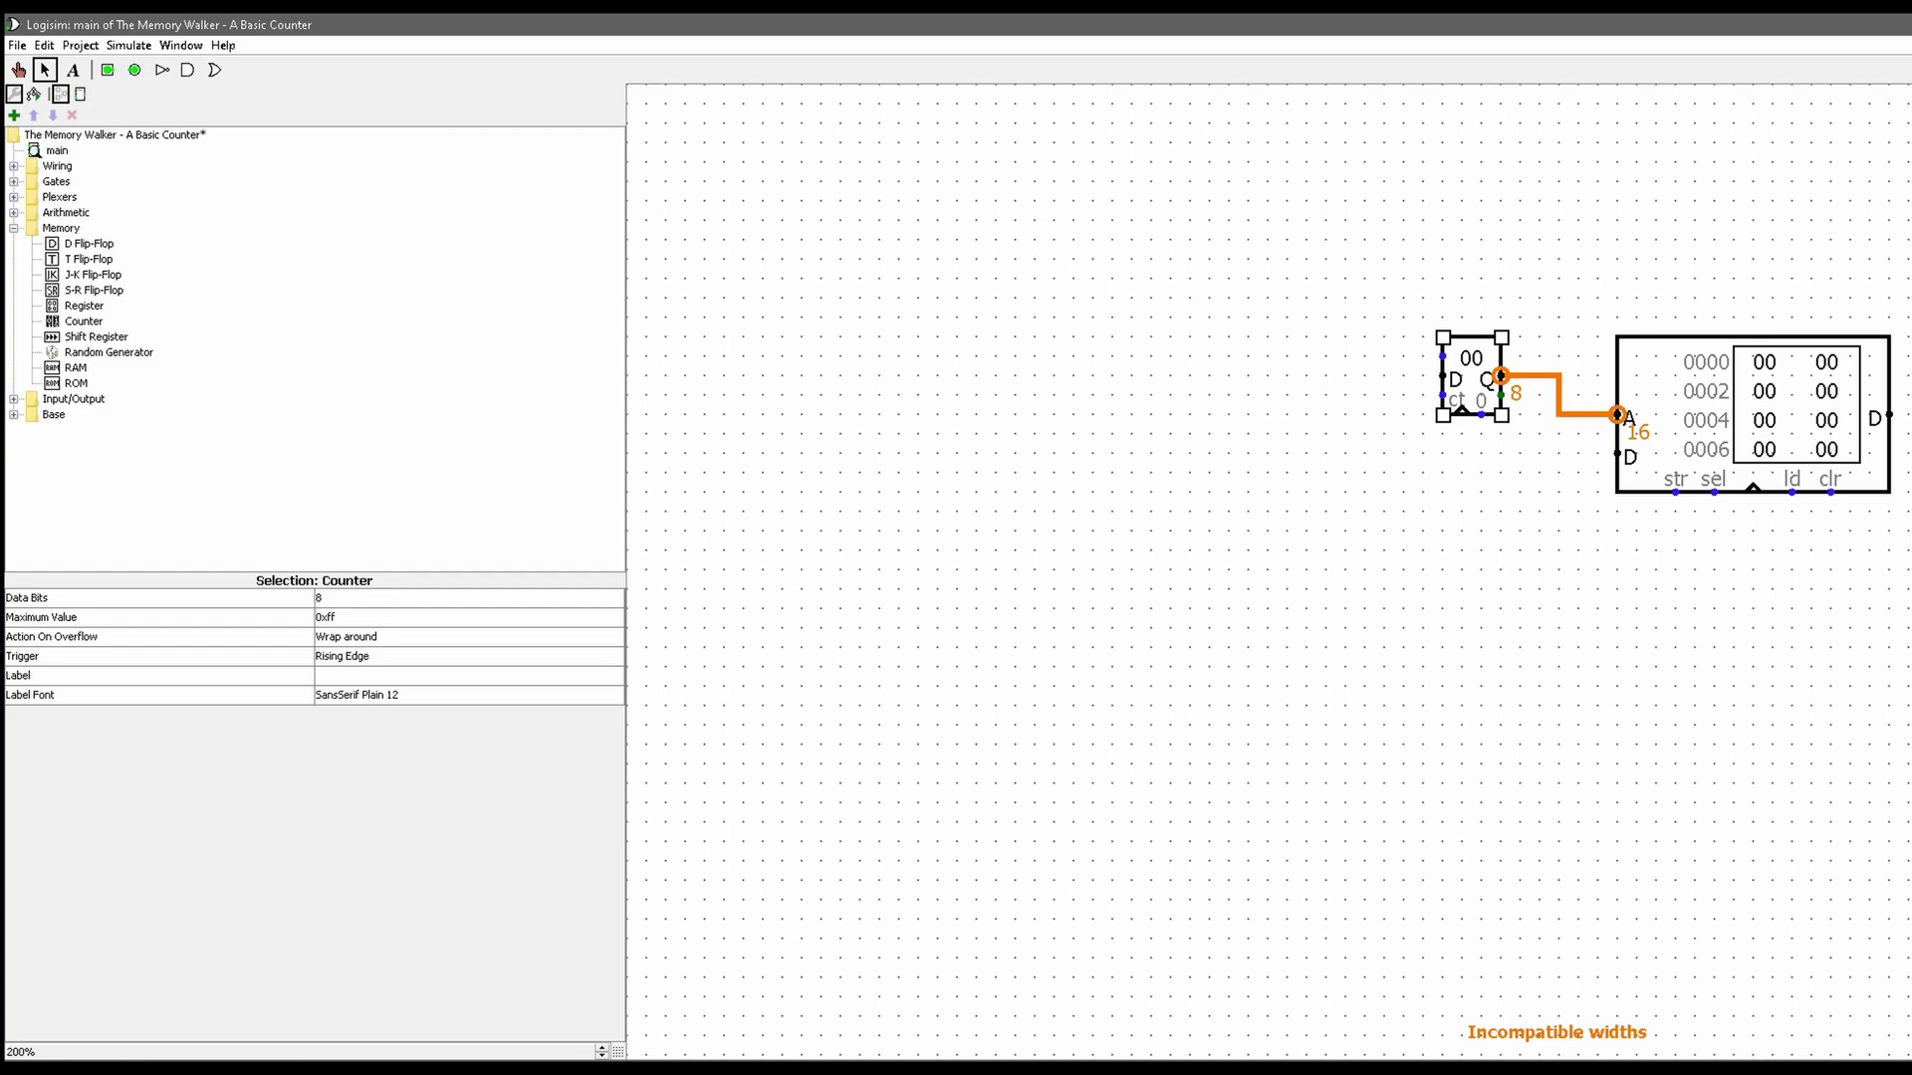
- Set the Counter's Data Bits to 16 to match the RAM's address width
left_click(438, 598)
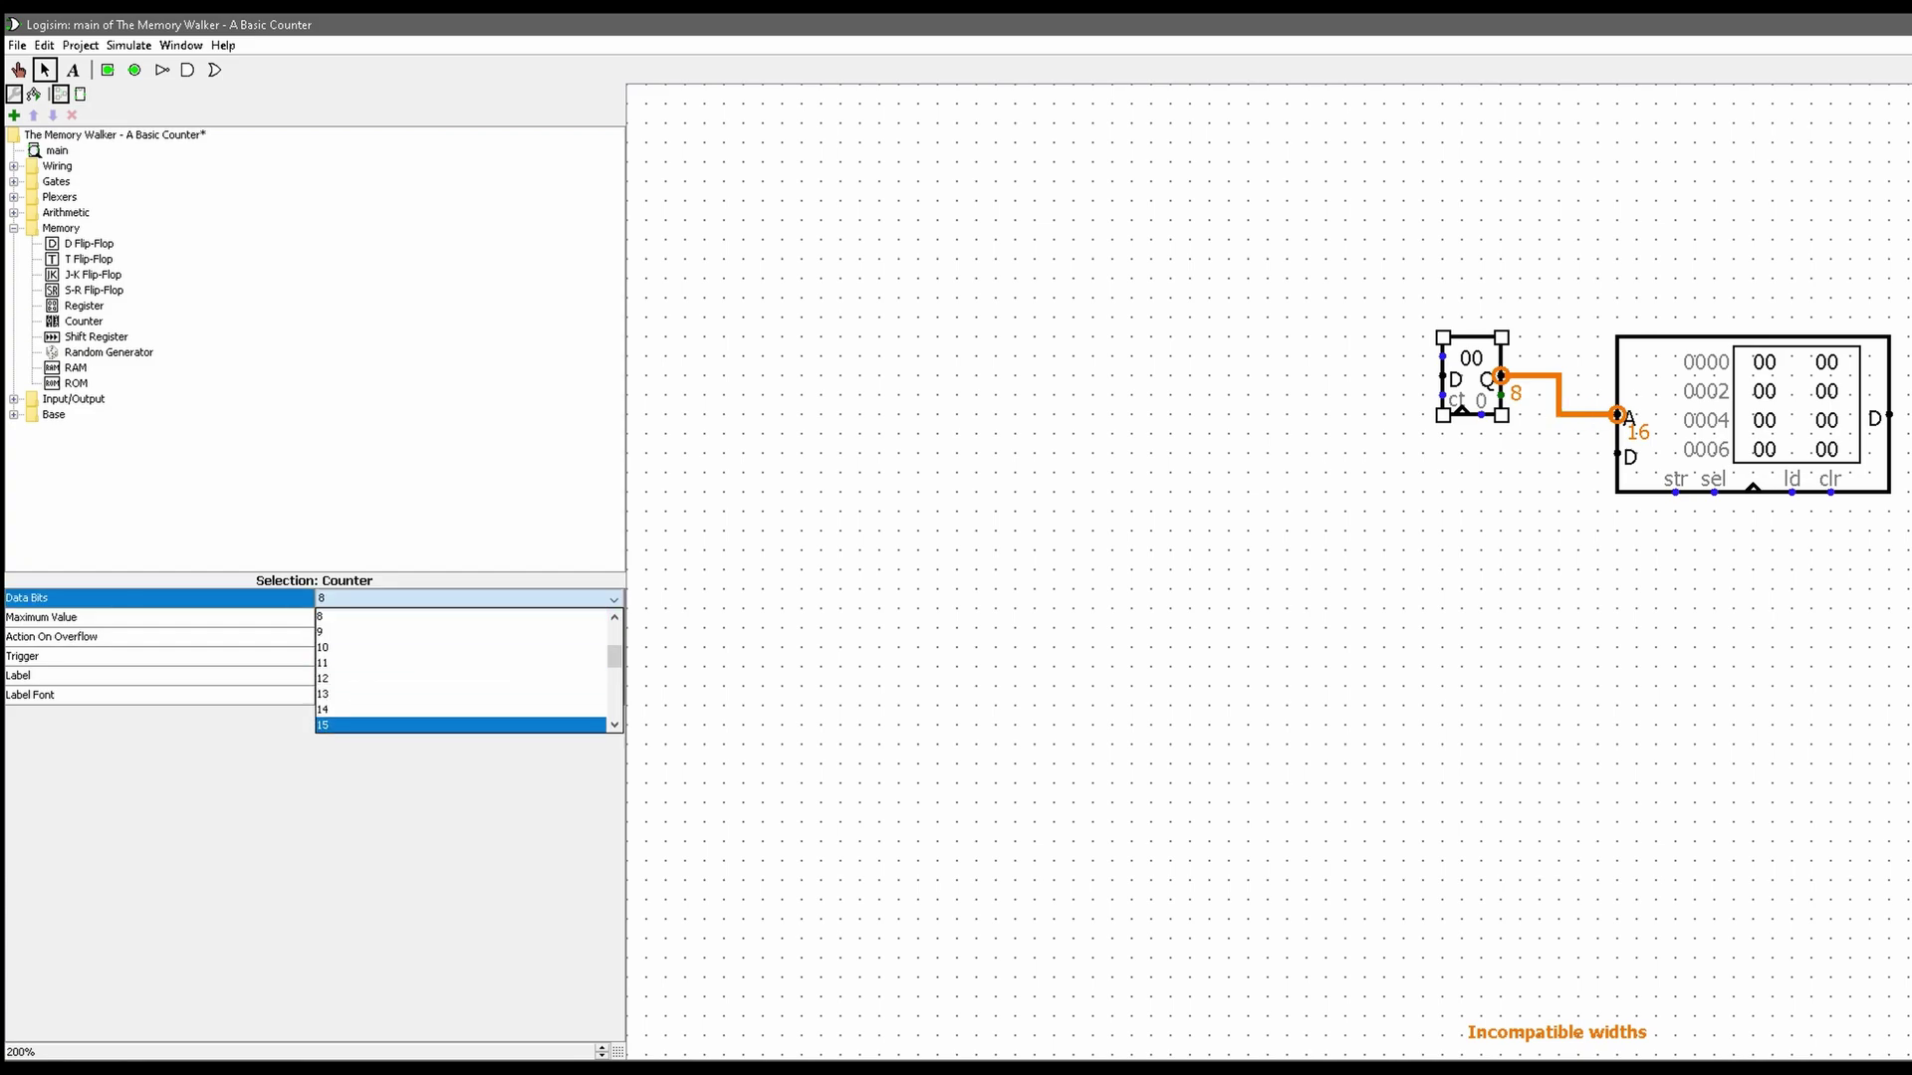
scroll(438, 725, "down", 1)
left_click(438, 694)
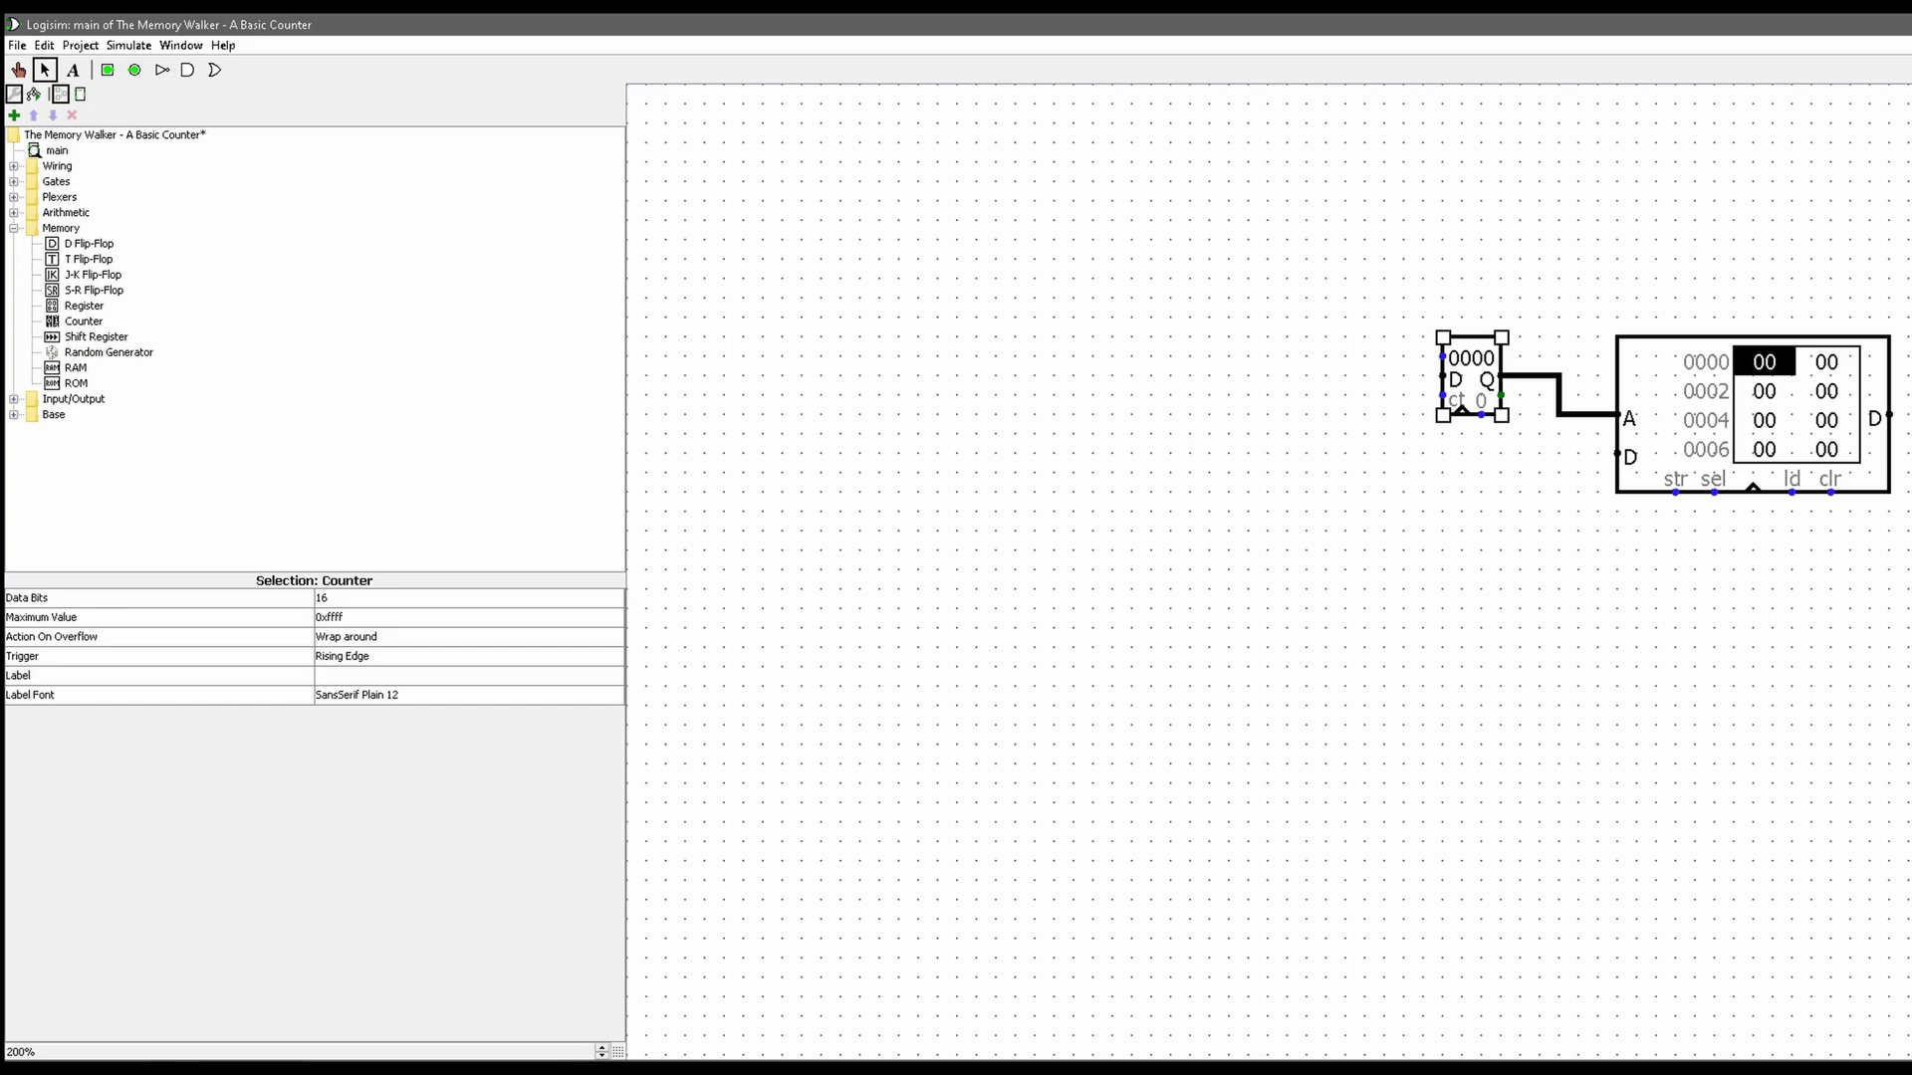
- Place a Clock from the Wiring library to the left of the Counter and slightly below it
left_click(14, 166)
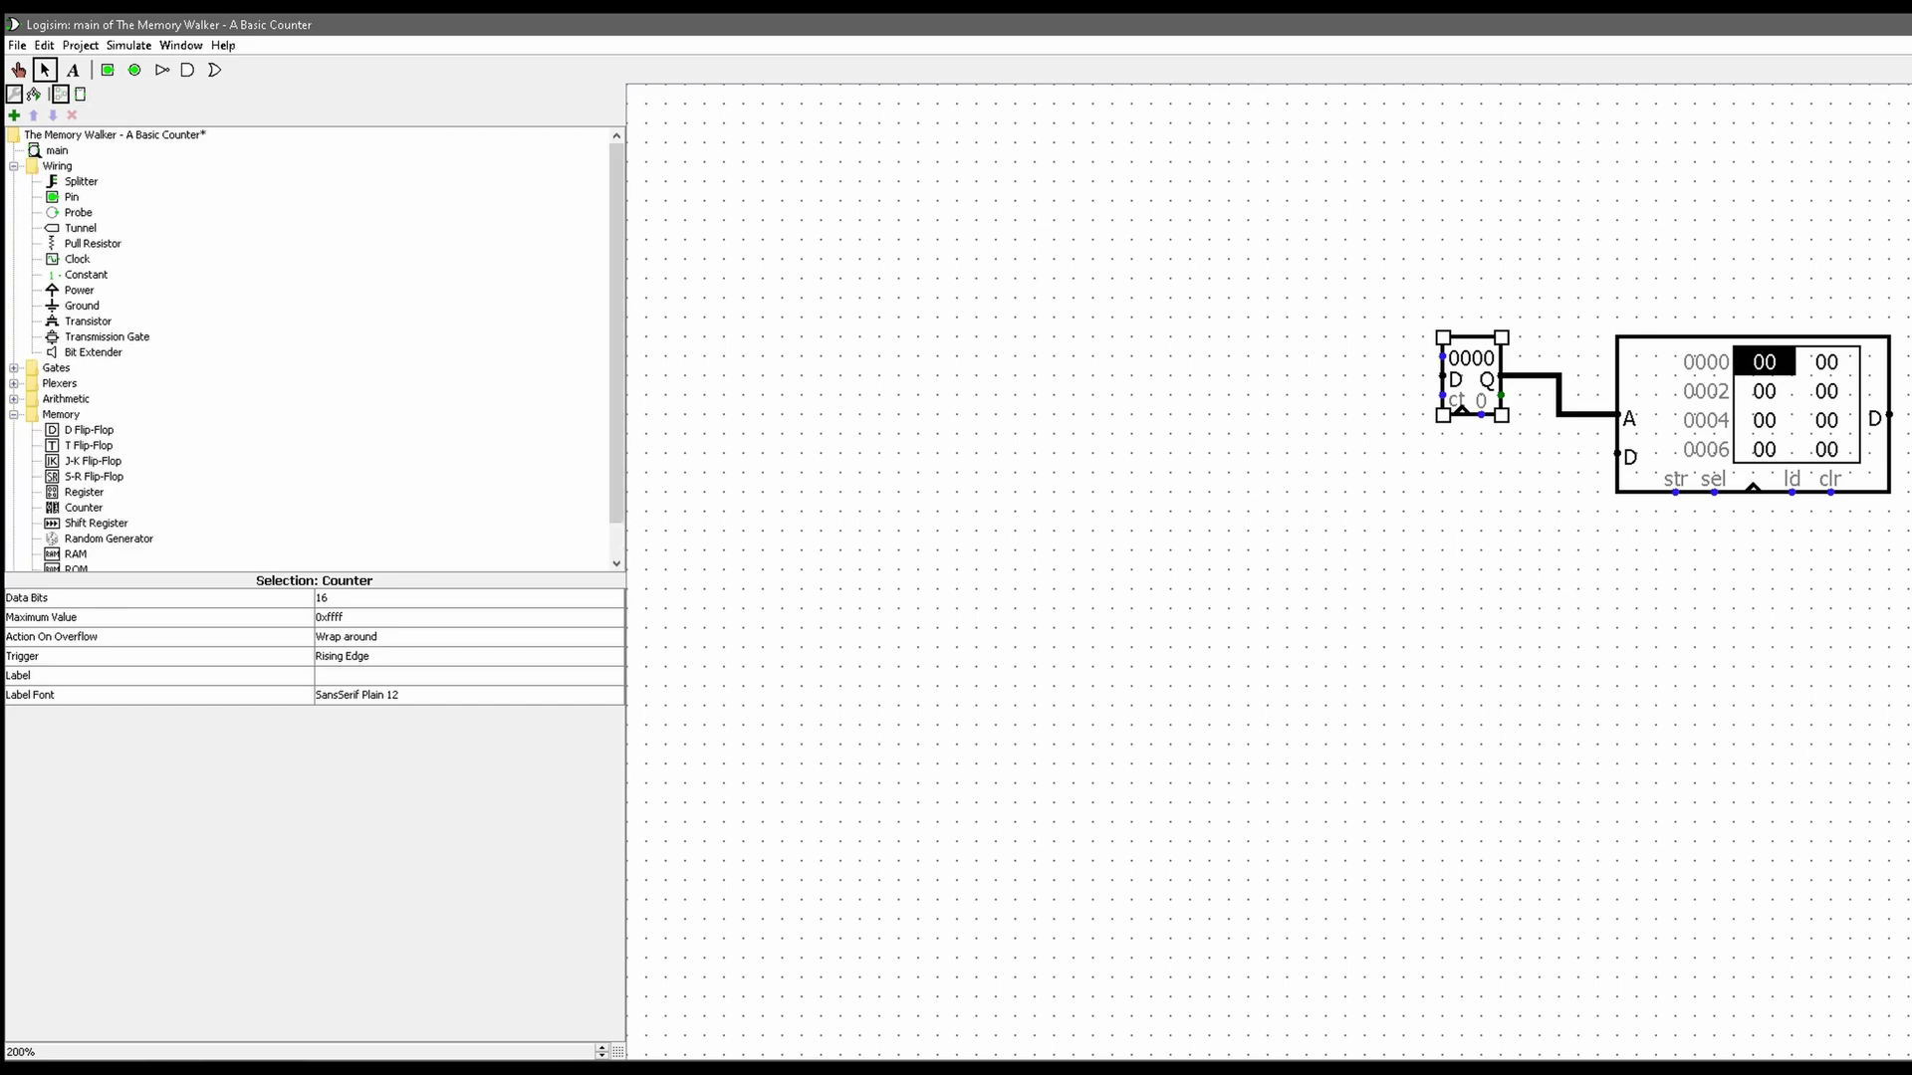
left_click(78, 259)
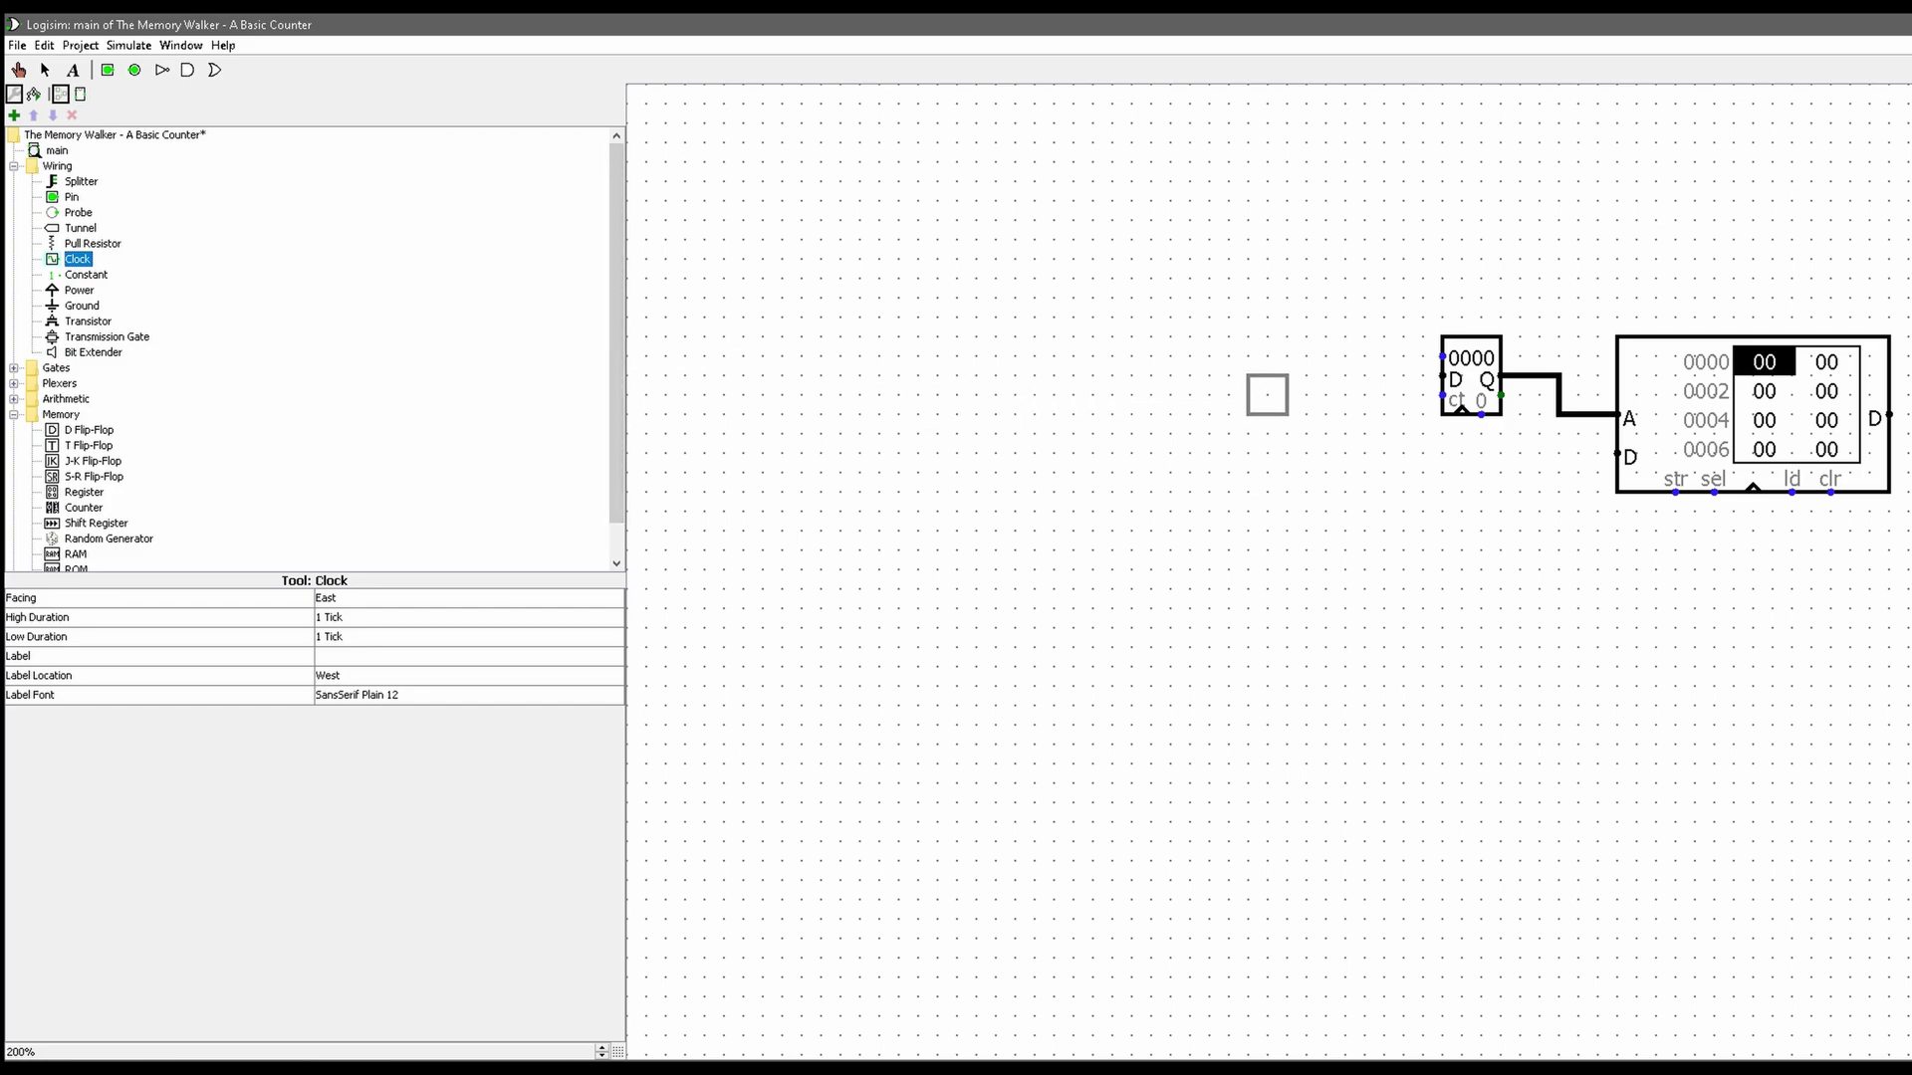
left_click(1307, 376)
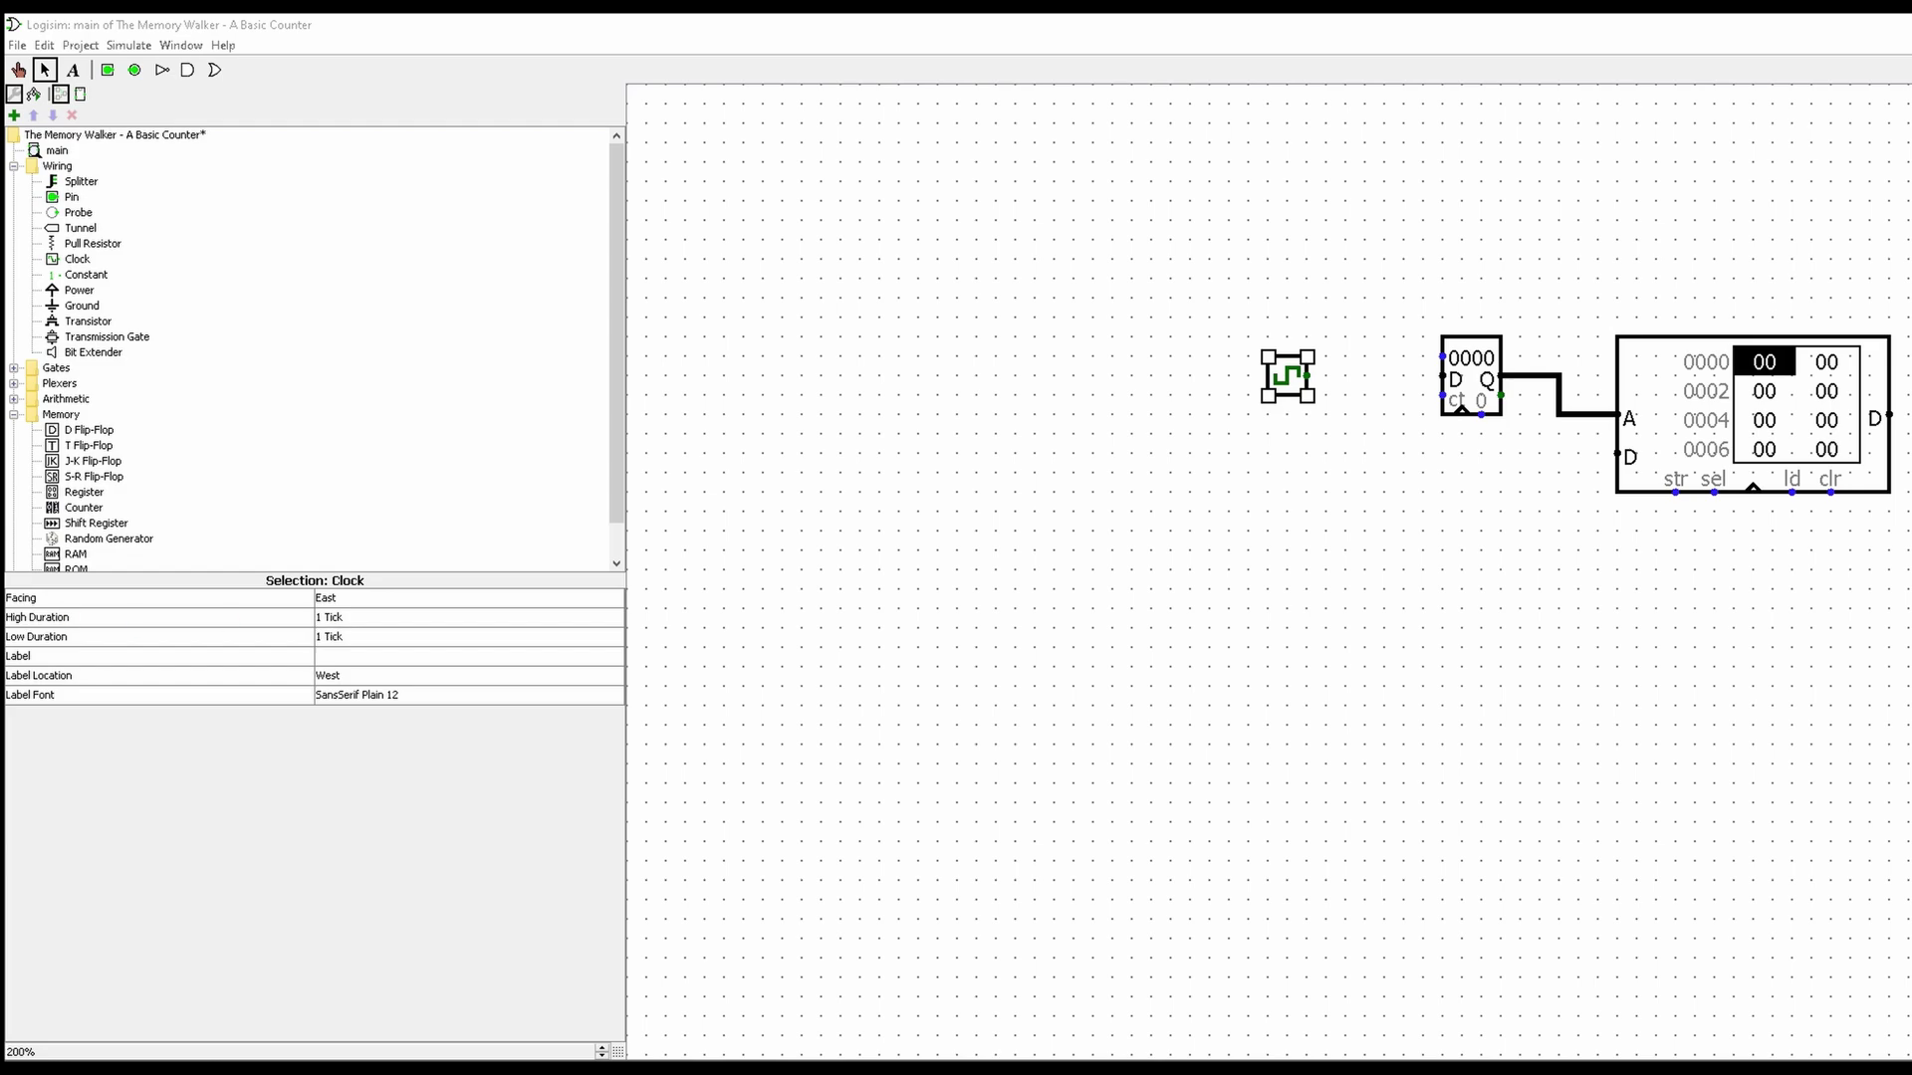
mouse_move(1307, 376)
left_mouse_down()
mouse_move(1404, 435)
mouse_move(1367, 375)
mouse_move(1288, 454)
left_mouse_up()
- Clear the misrouted wire segments and wire the Clock's output directly to the Counter's clock input
left_click_drag(1367, 376, 1445, 434)
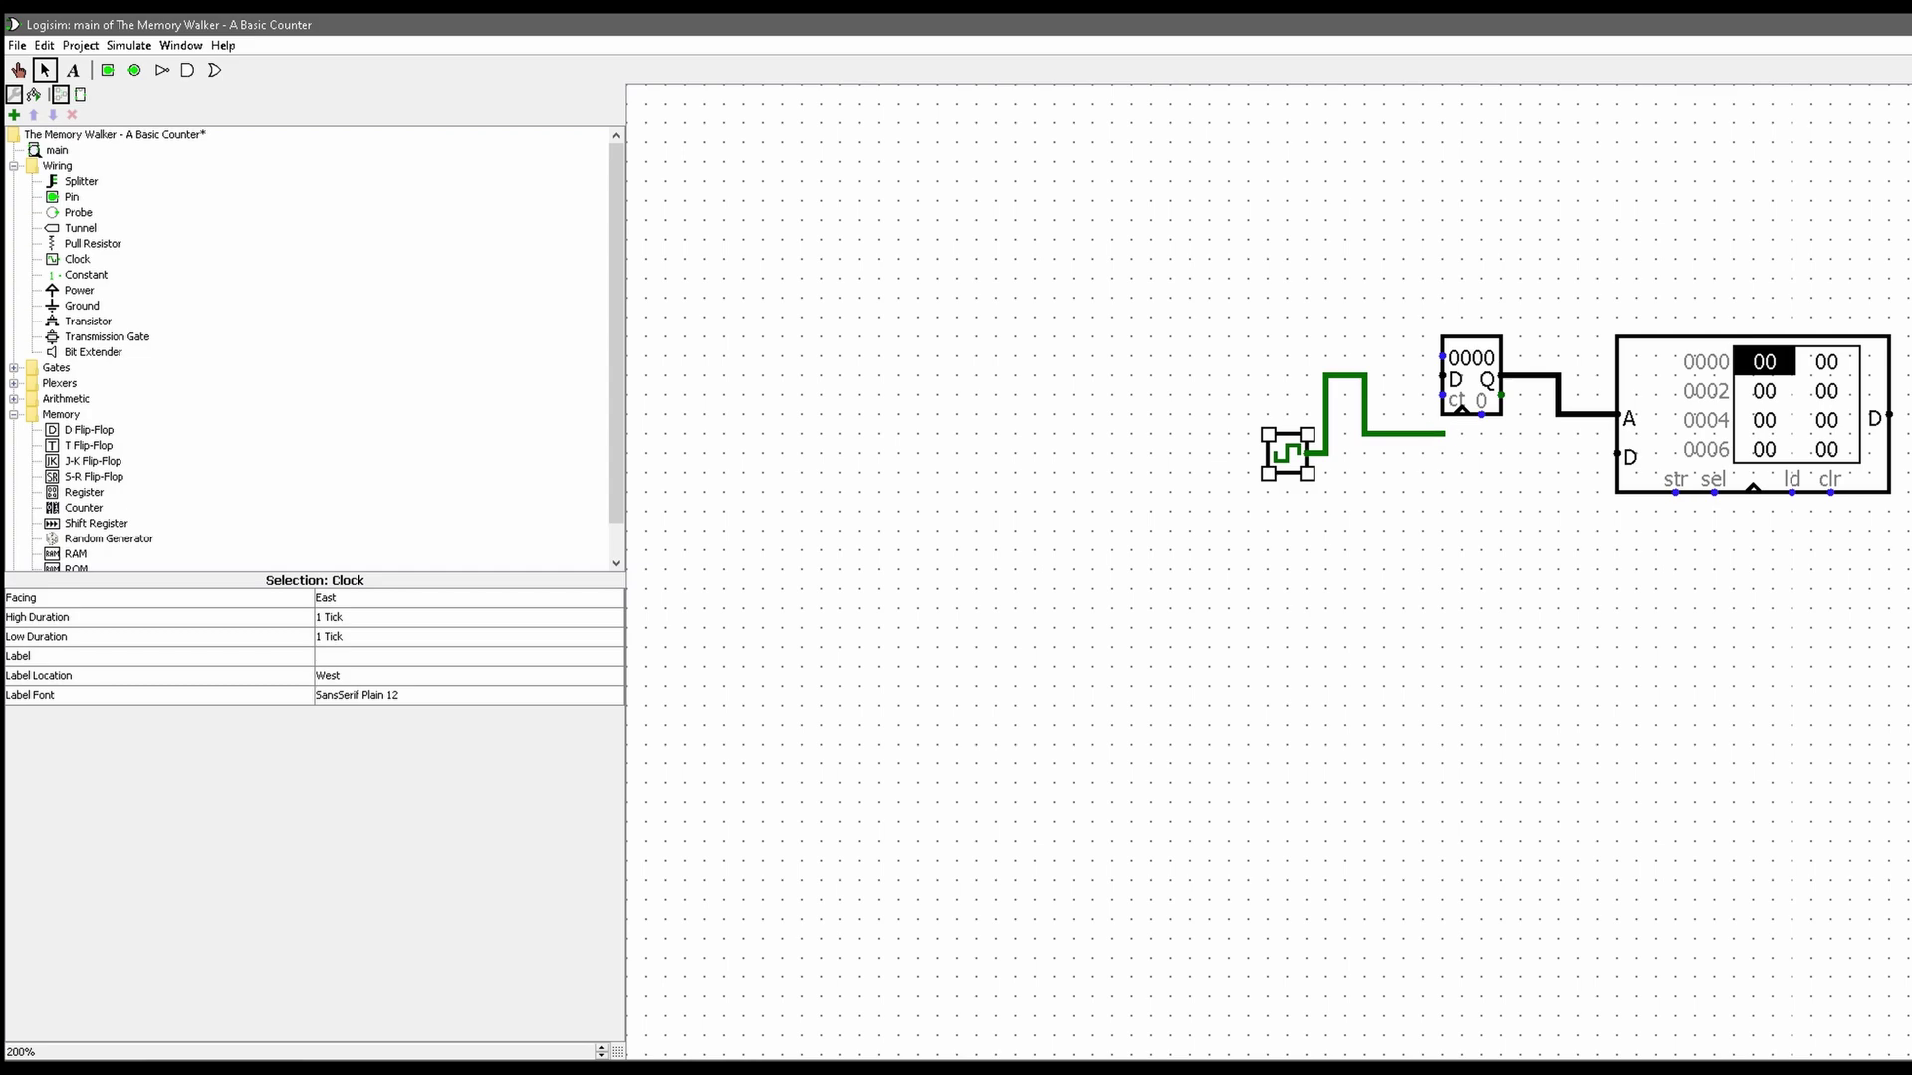
key("Delete")
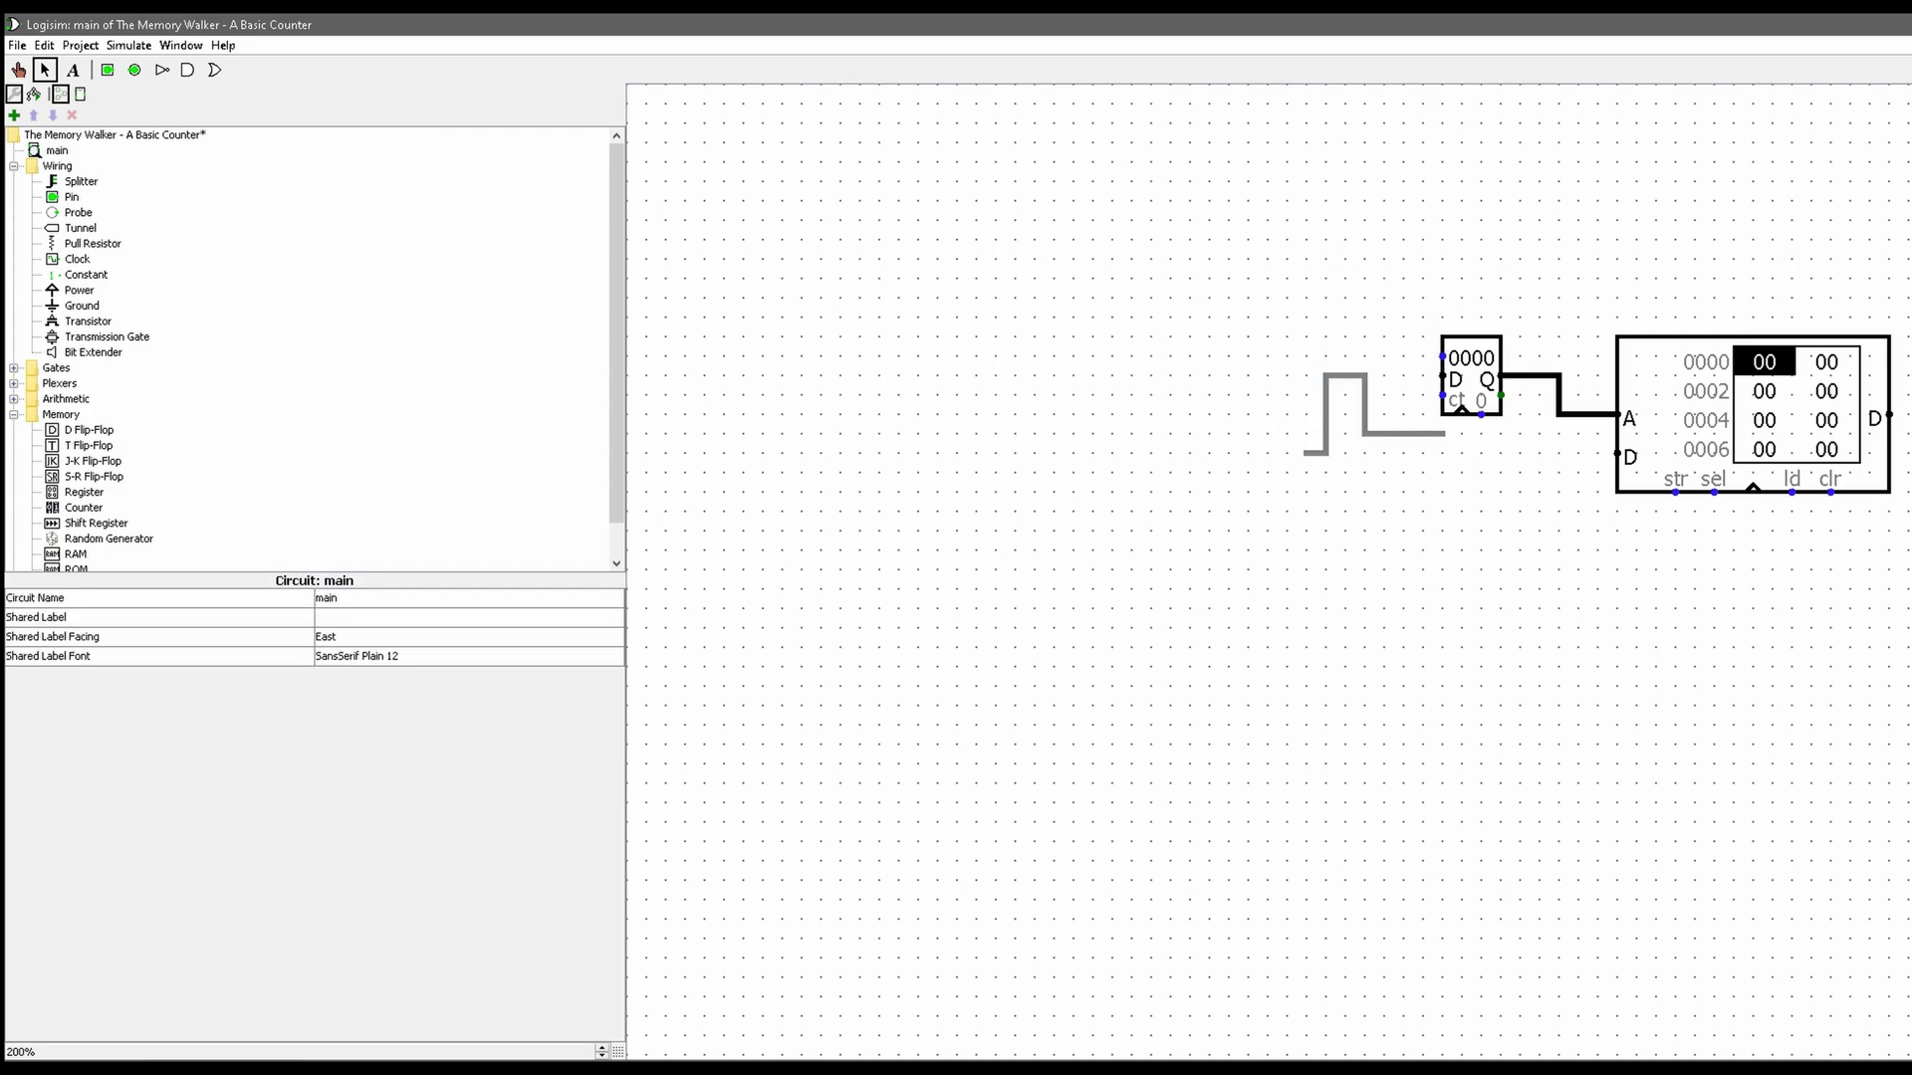
key("ctrl+z")
left_click(1384, 348)
left_click(1366, 375)
key("Delete")
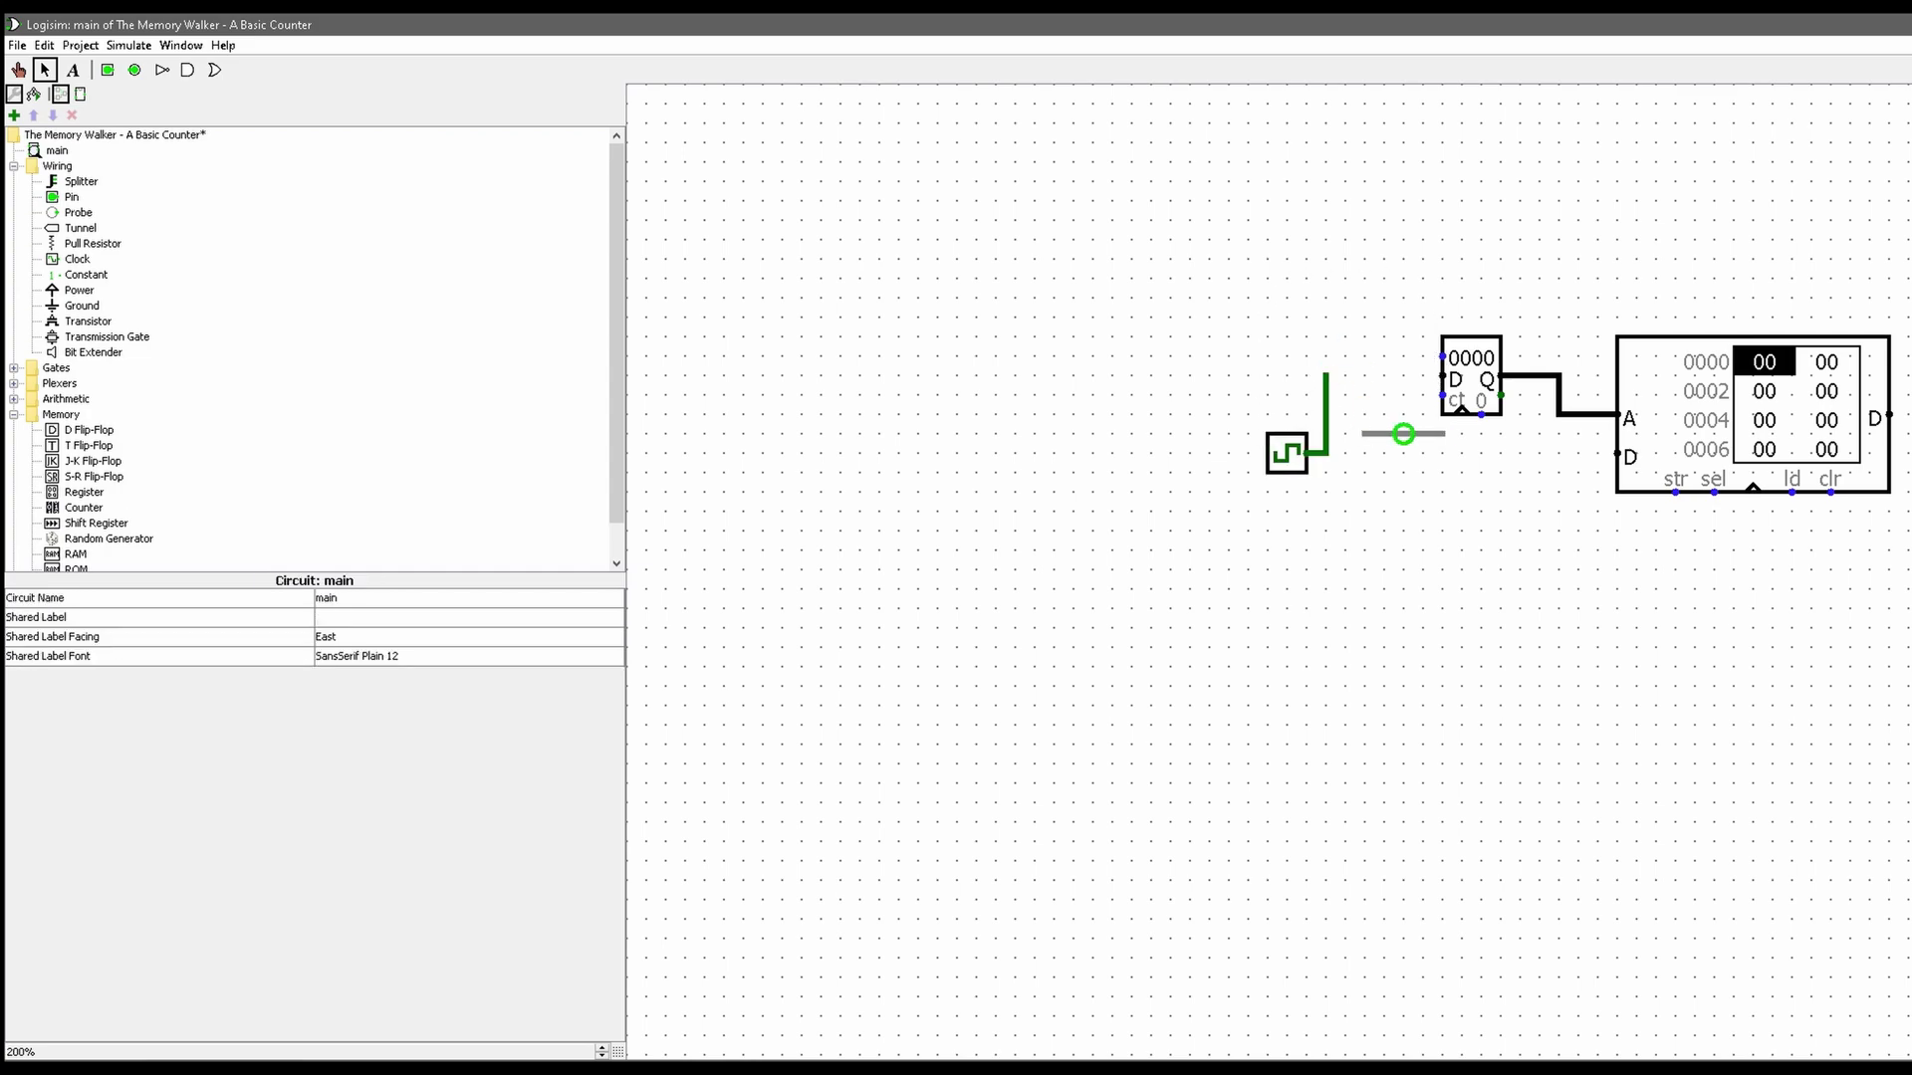
left_click(1404, 434)
key("Delete")
mouse_move(1327, 376)
left_mouse_down()
mouse_move(1365, 414)
mouse_move(1365, 453)
mouse_move(1325, 453)
mouse_move(1465, 453)
mouse_move(1462, 415)
left_mouse_up()
key("ctrl+z")
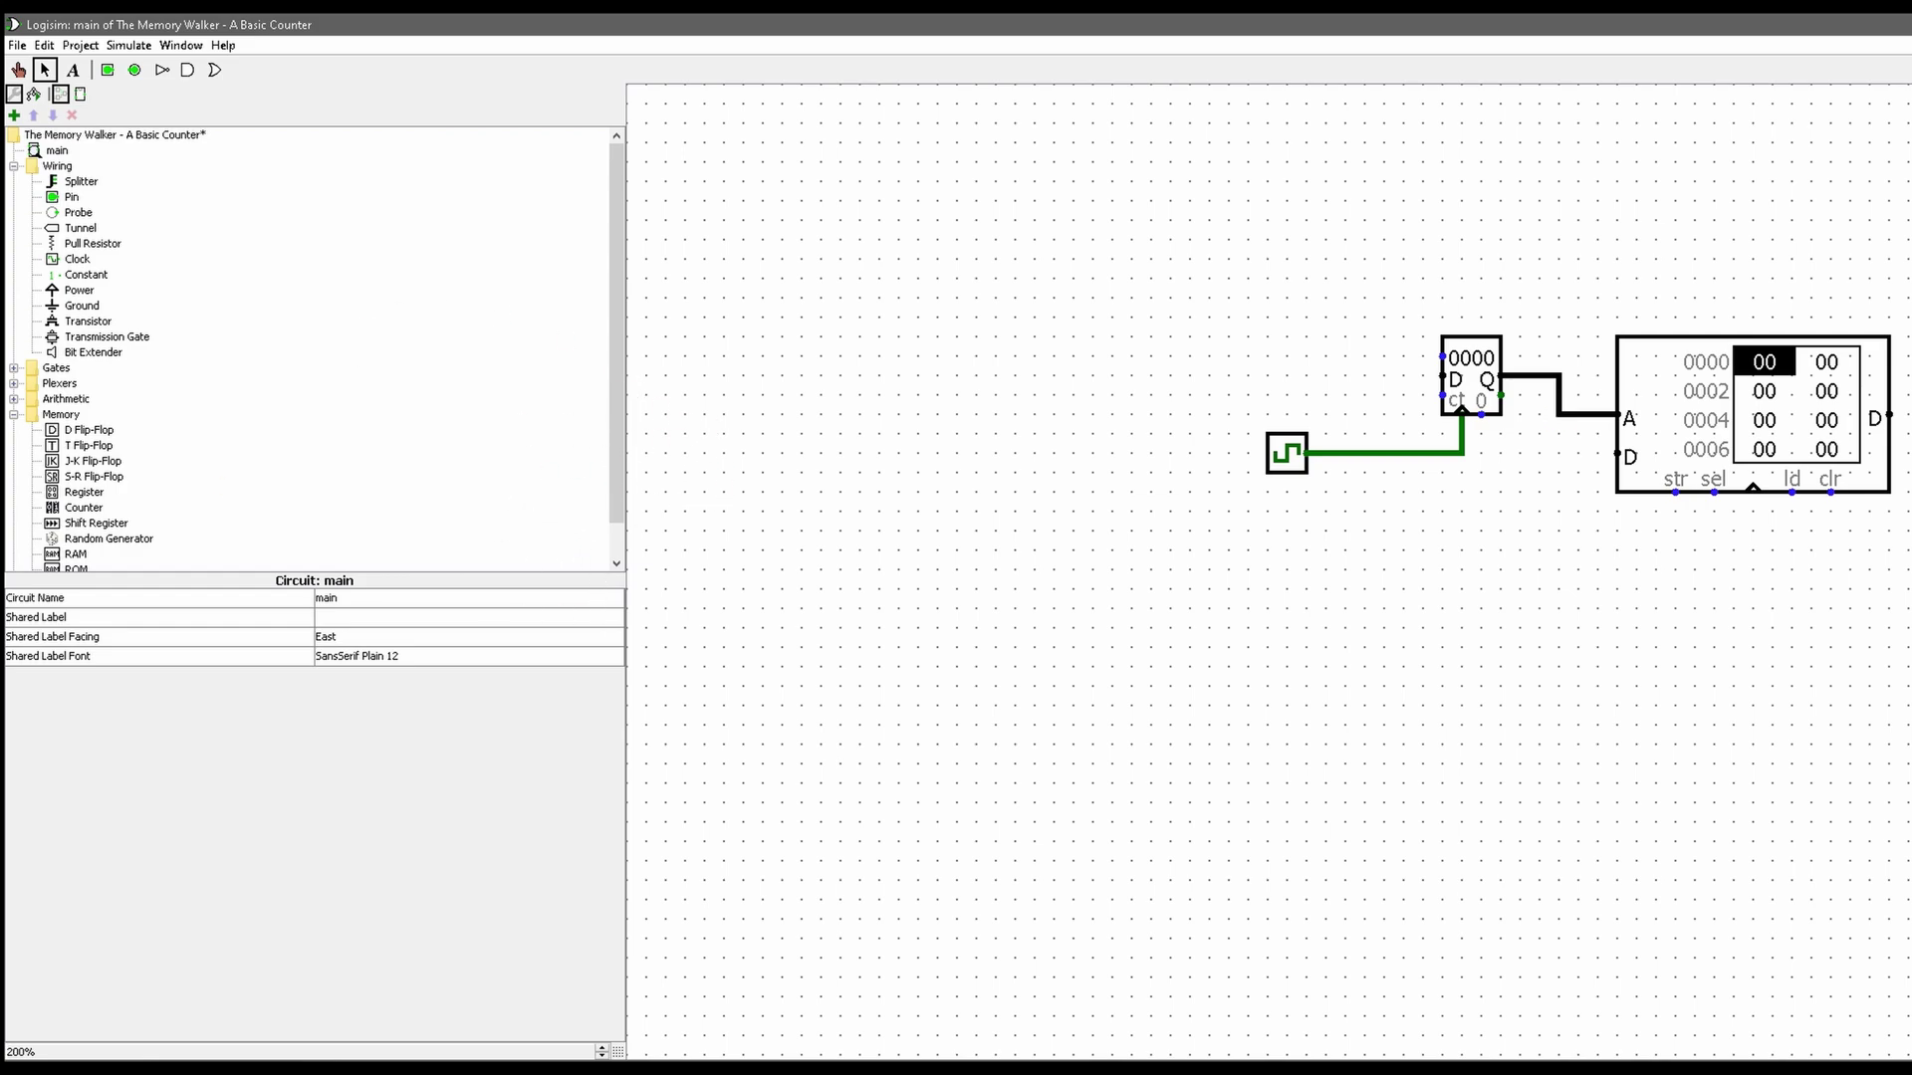
- Place a Random Generator below the Counter and wire its Q output to the RAM's data input D
left_click_drag(1584, 217, 1910, 594)
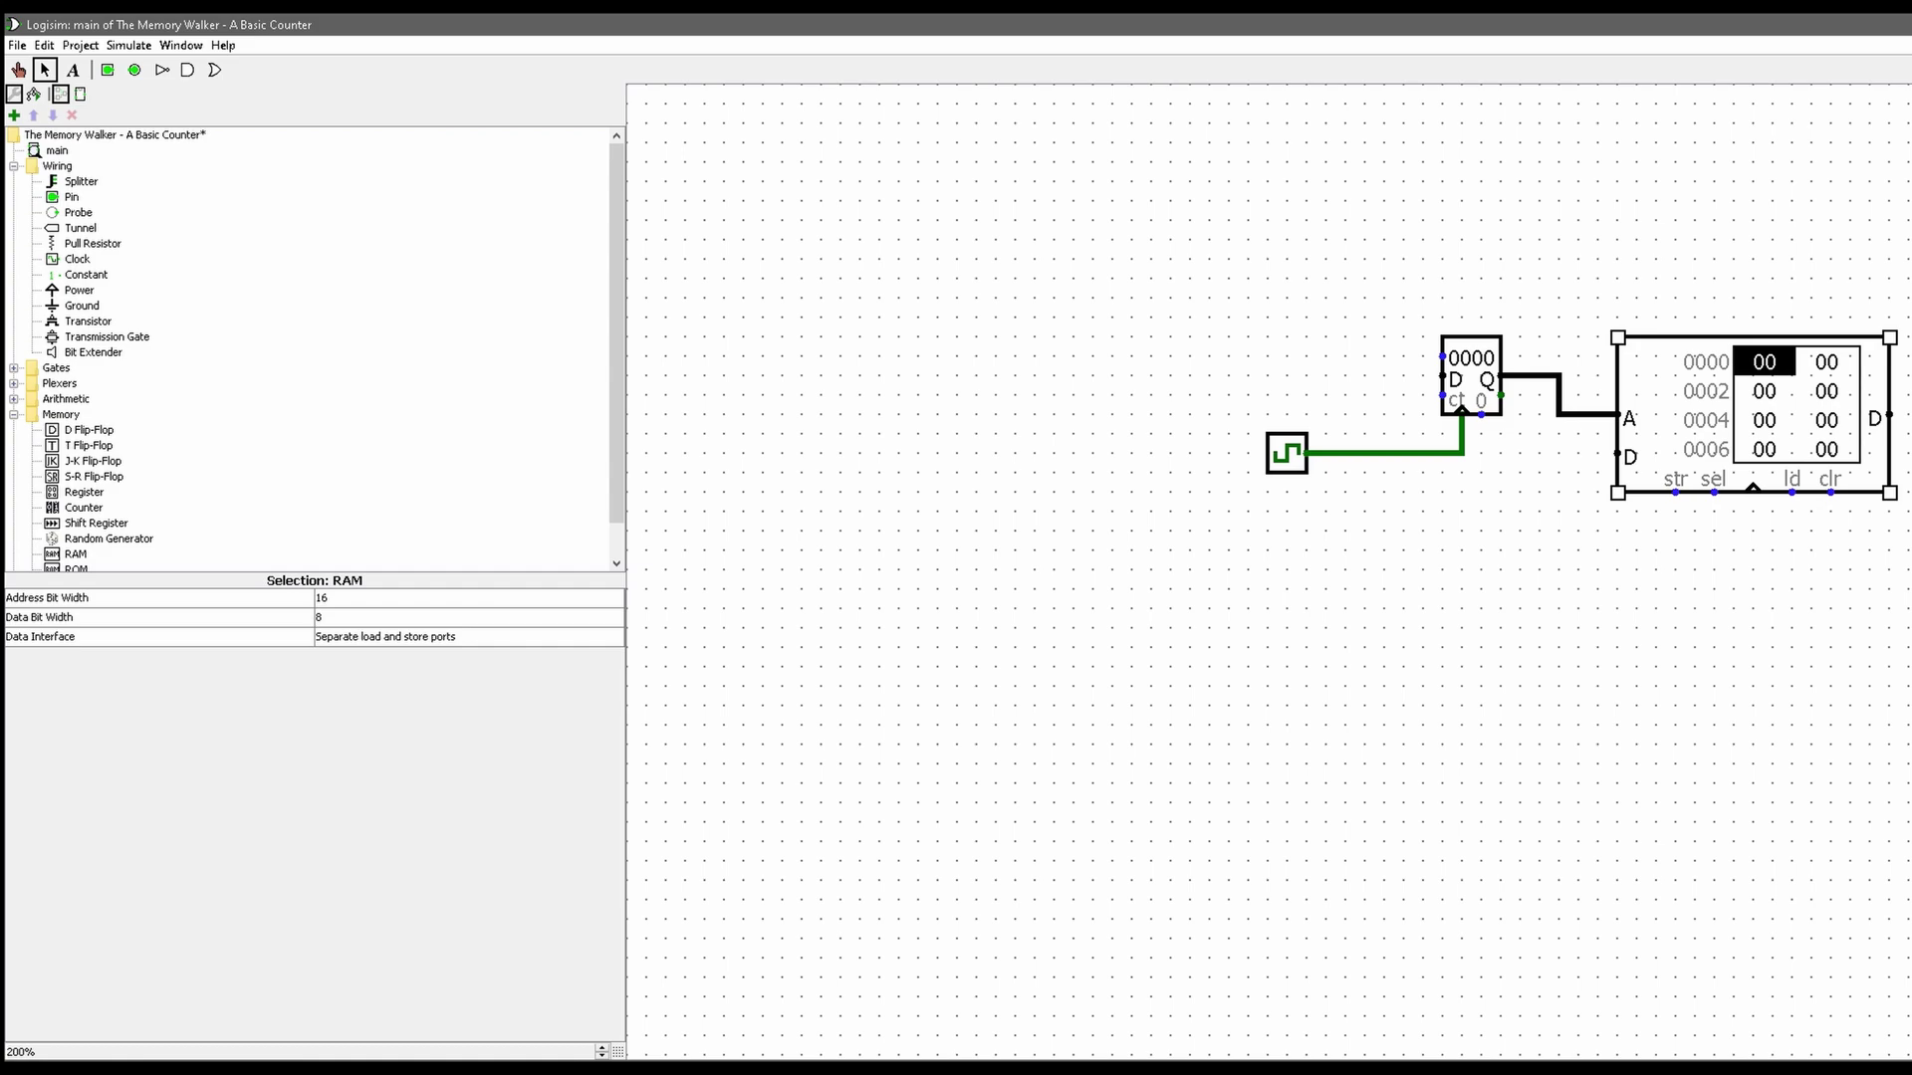
scroll(309, 349, "down", 1)
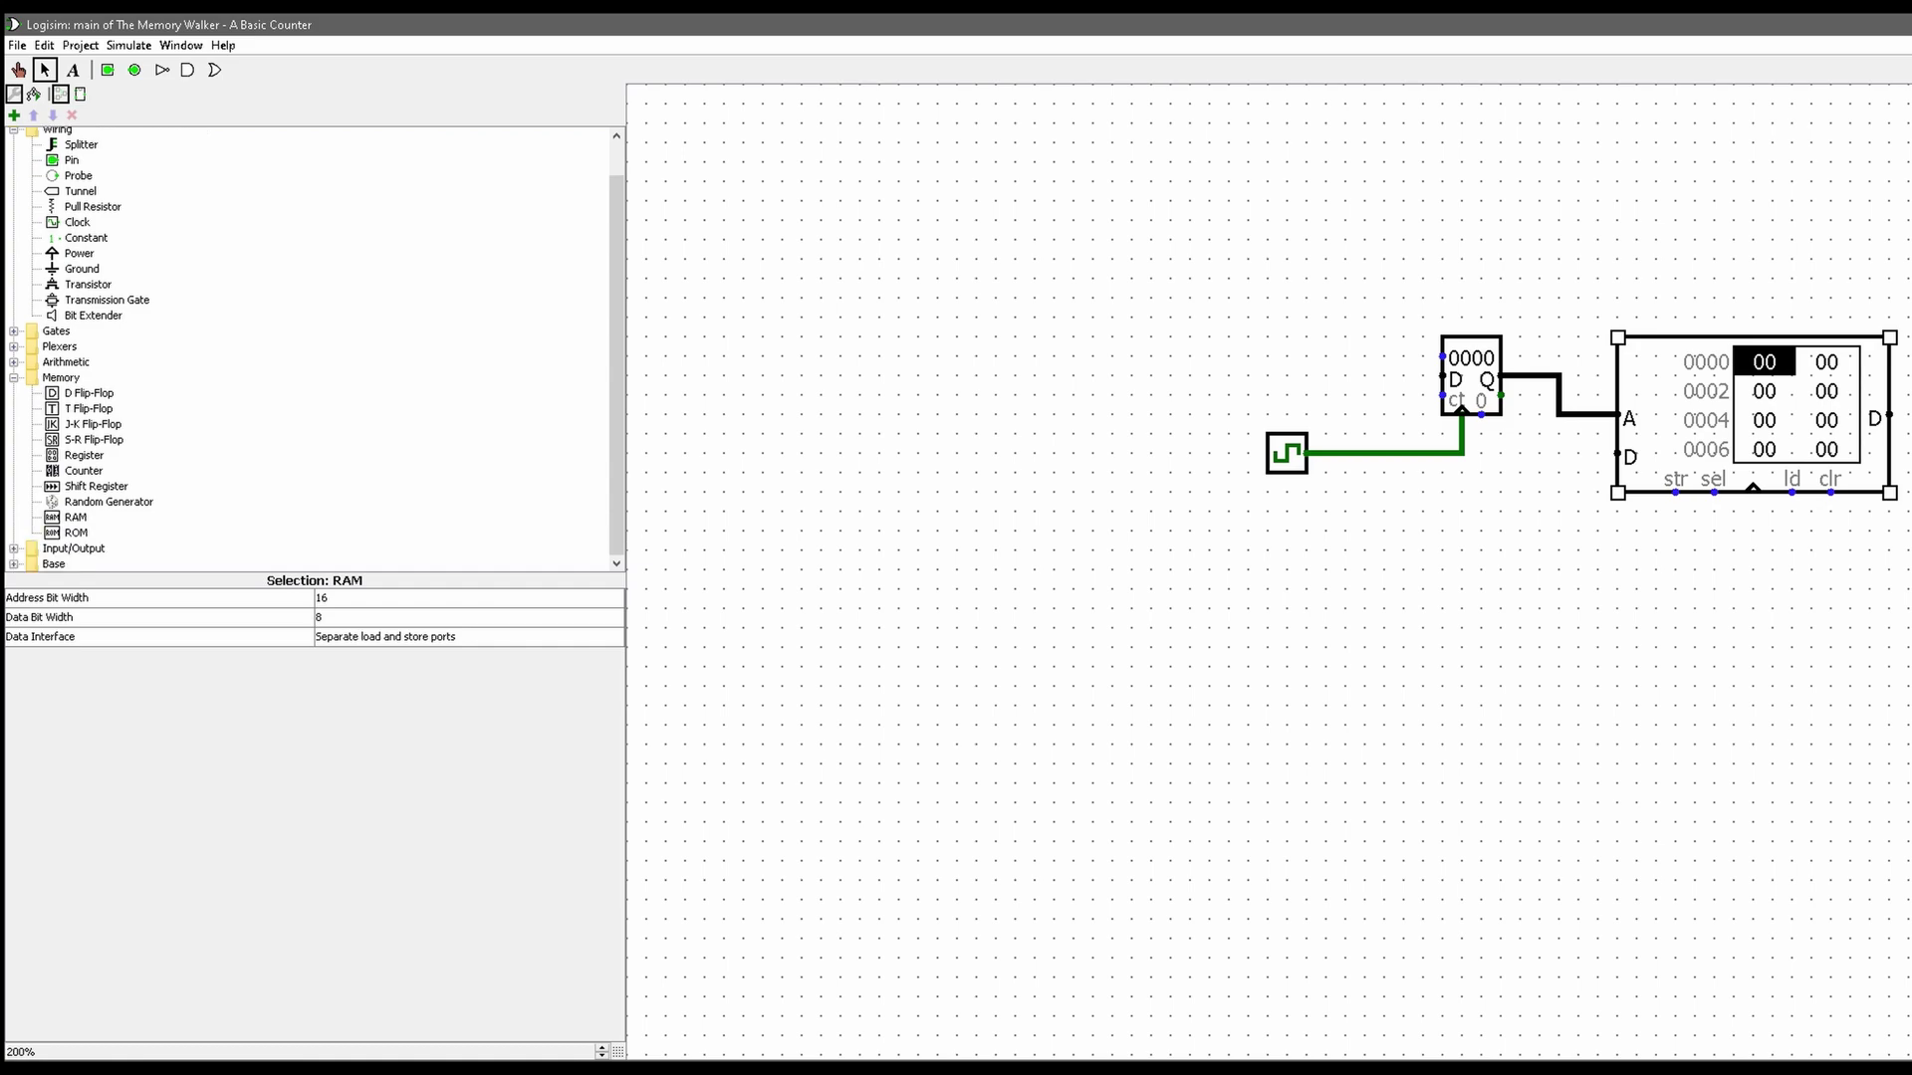
left_click(108, 502)
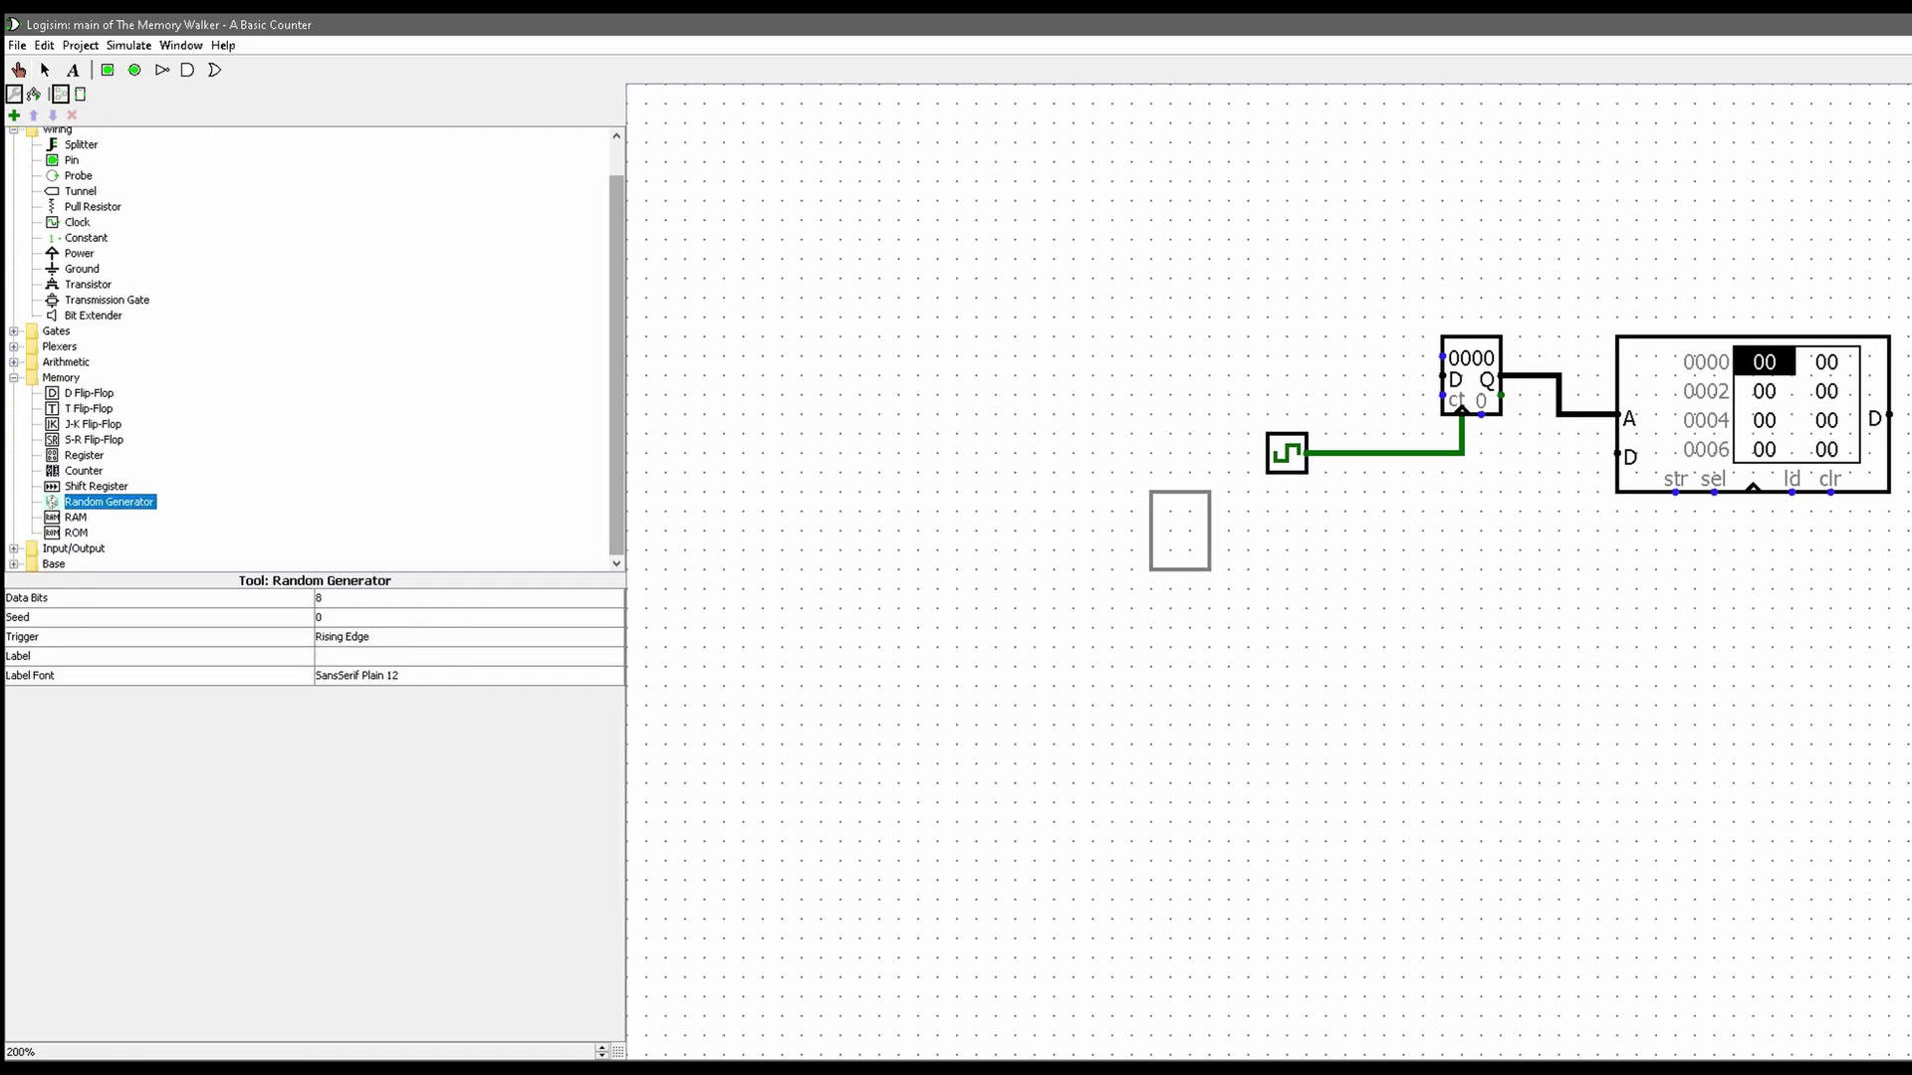
left_click(1502, 530)
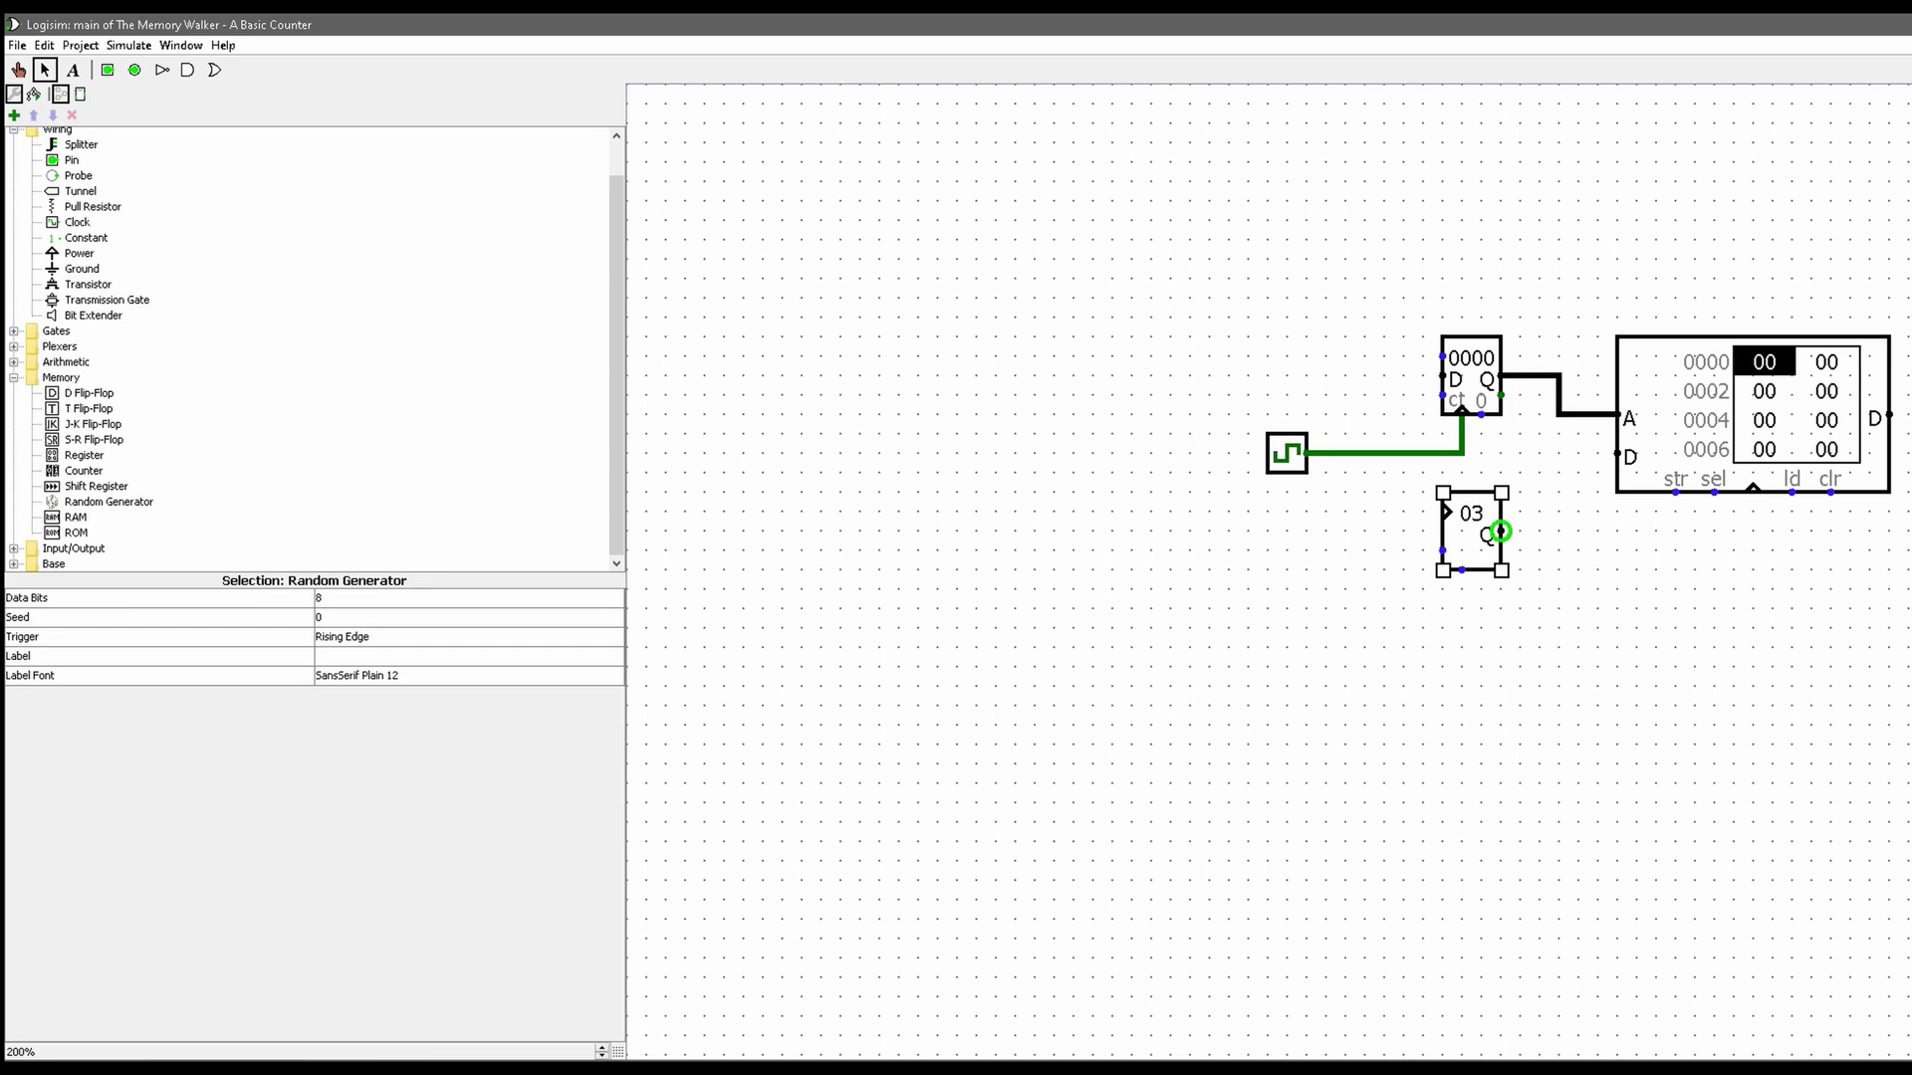
mouse_move(1542, 531)
left_mouse_down()
mouse_move(1560, 530)
mouse_move(1559, 453)
mouse_move(1616, 453)
left_mouse_up()
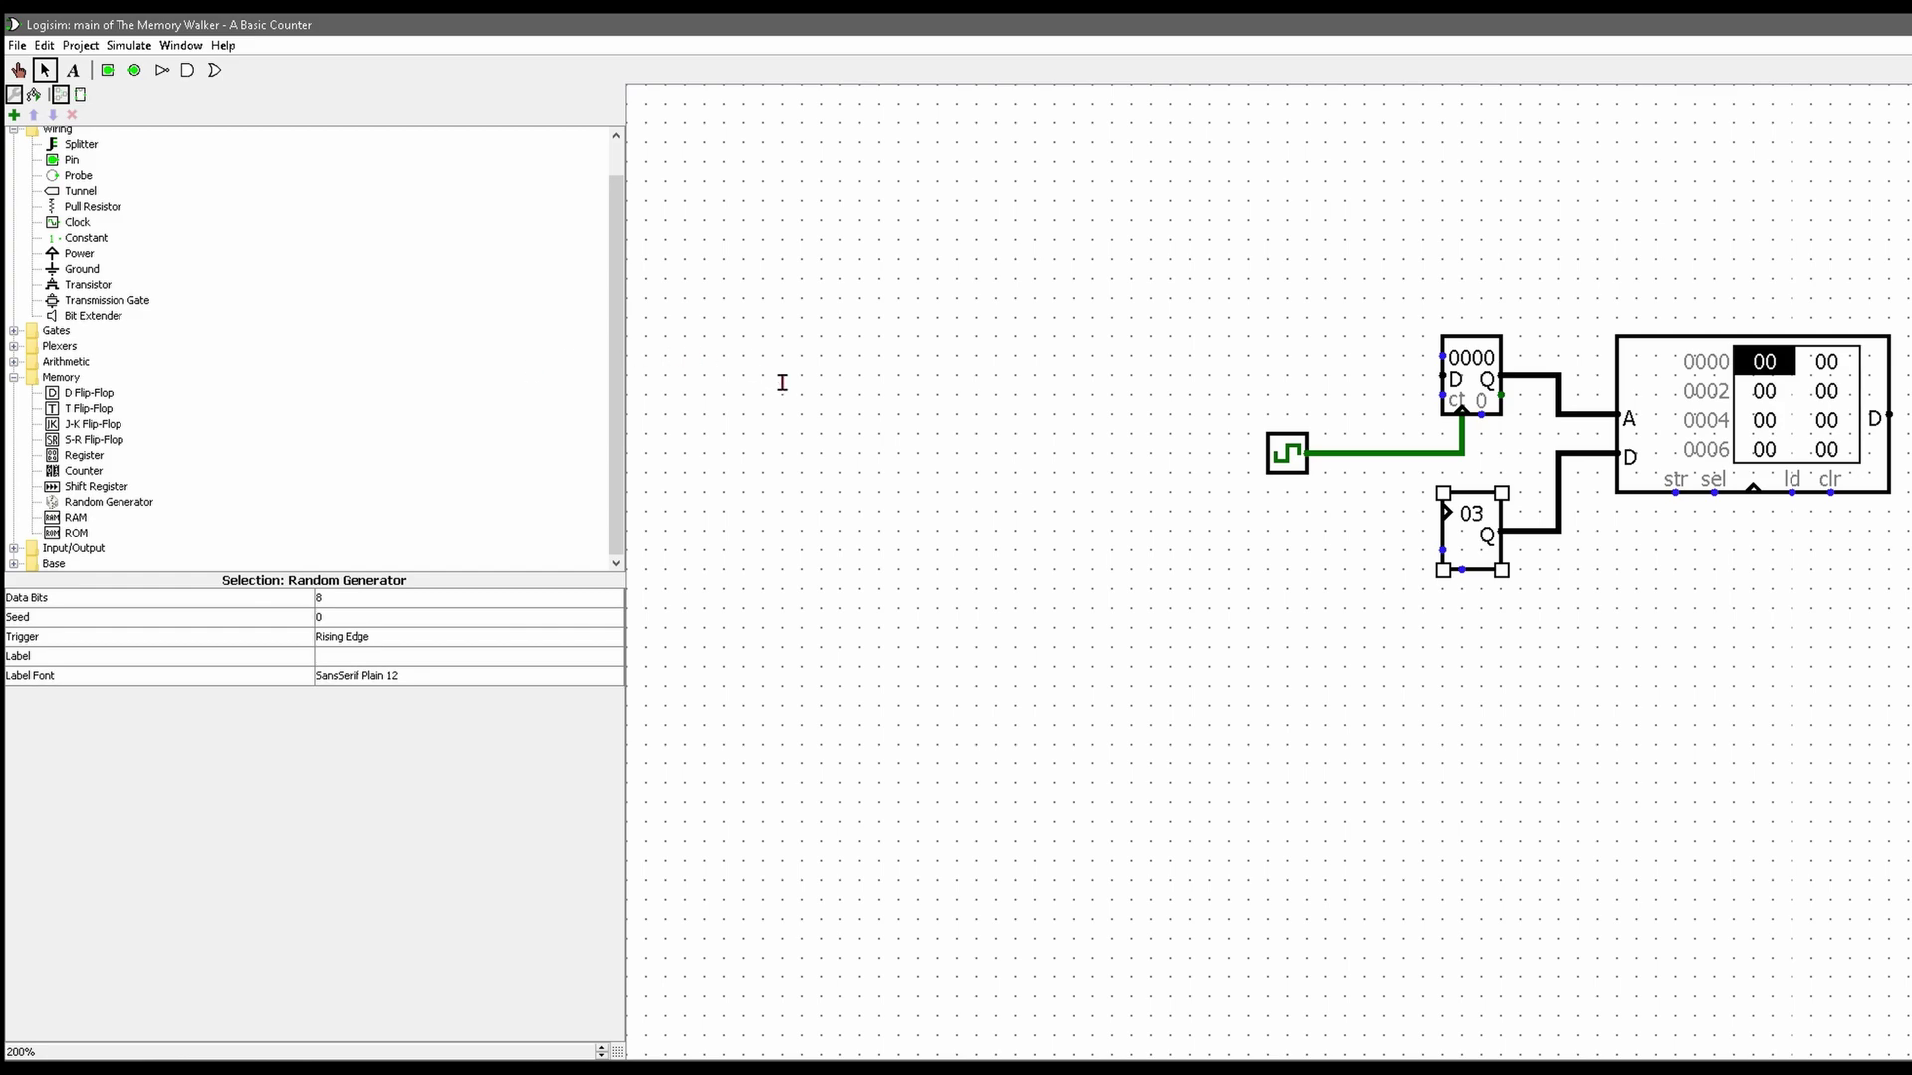
- Compare the bit width settings of the RAM, the Counter and the Random Generator
left_click(1753, 415)
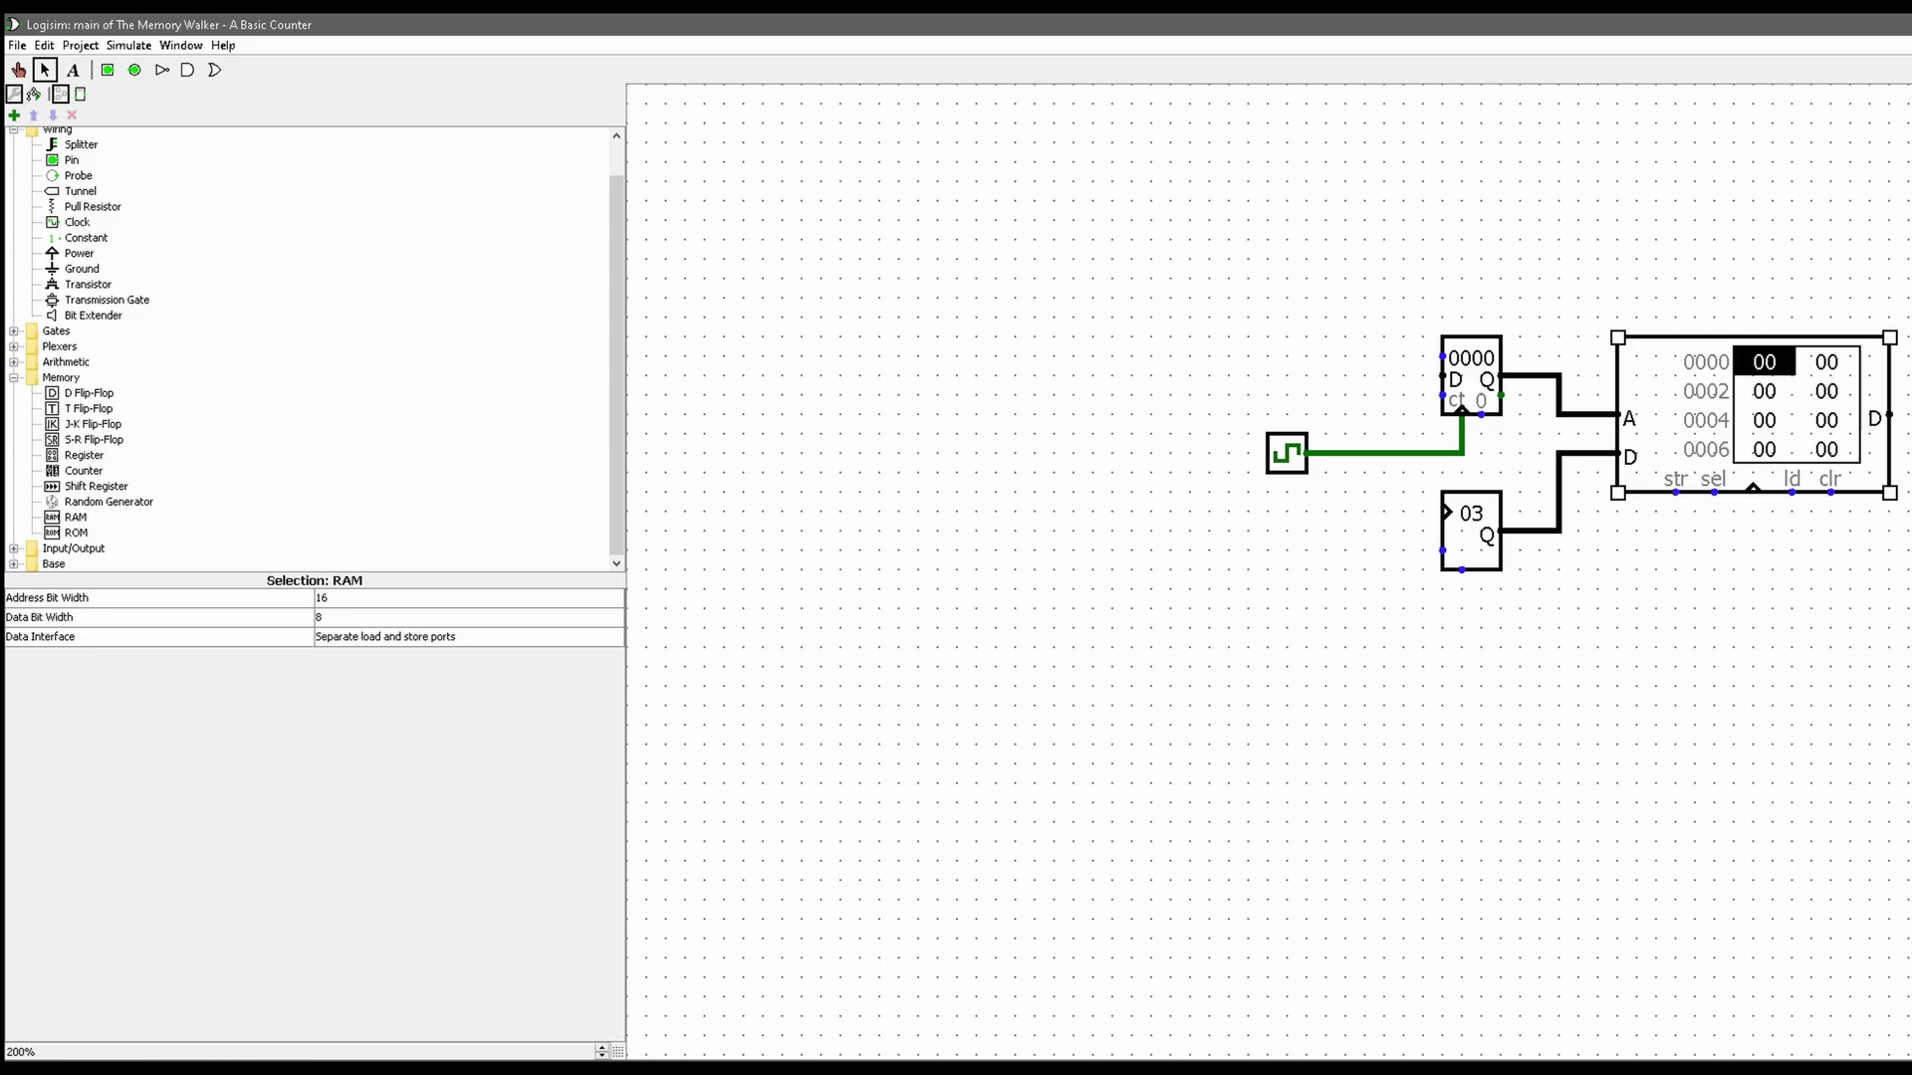
left_click(1472, 532)
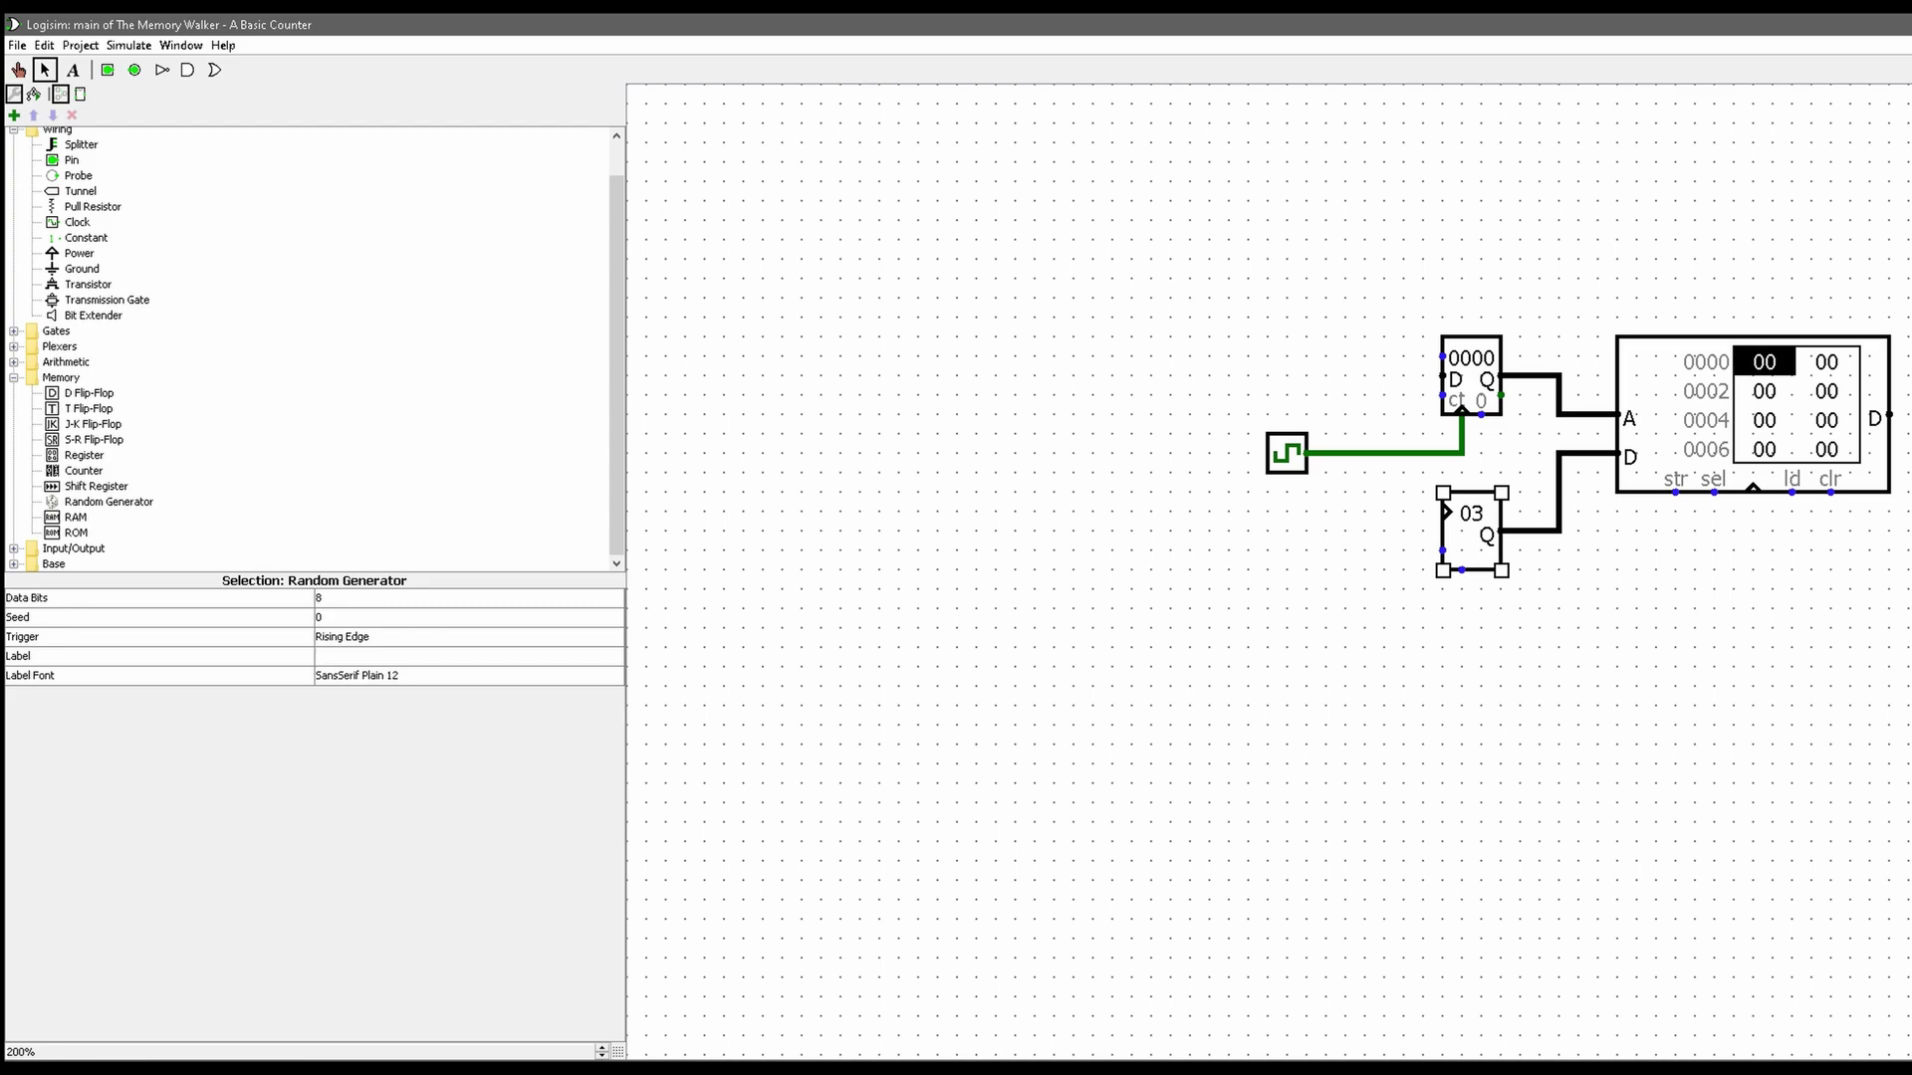
left_click(1752, 415)
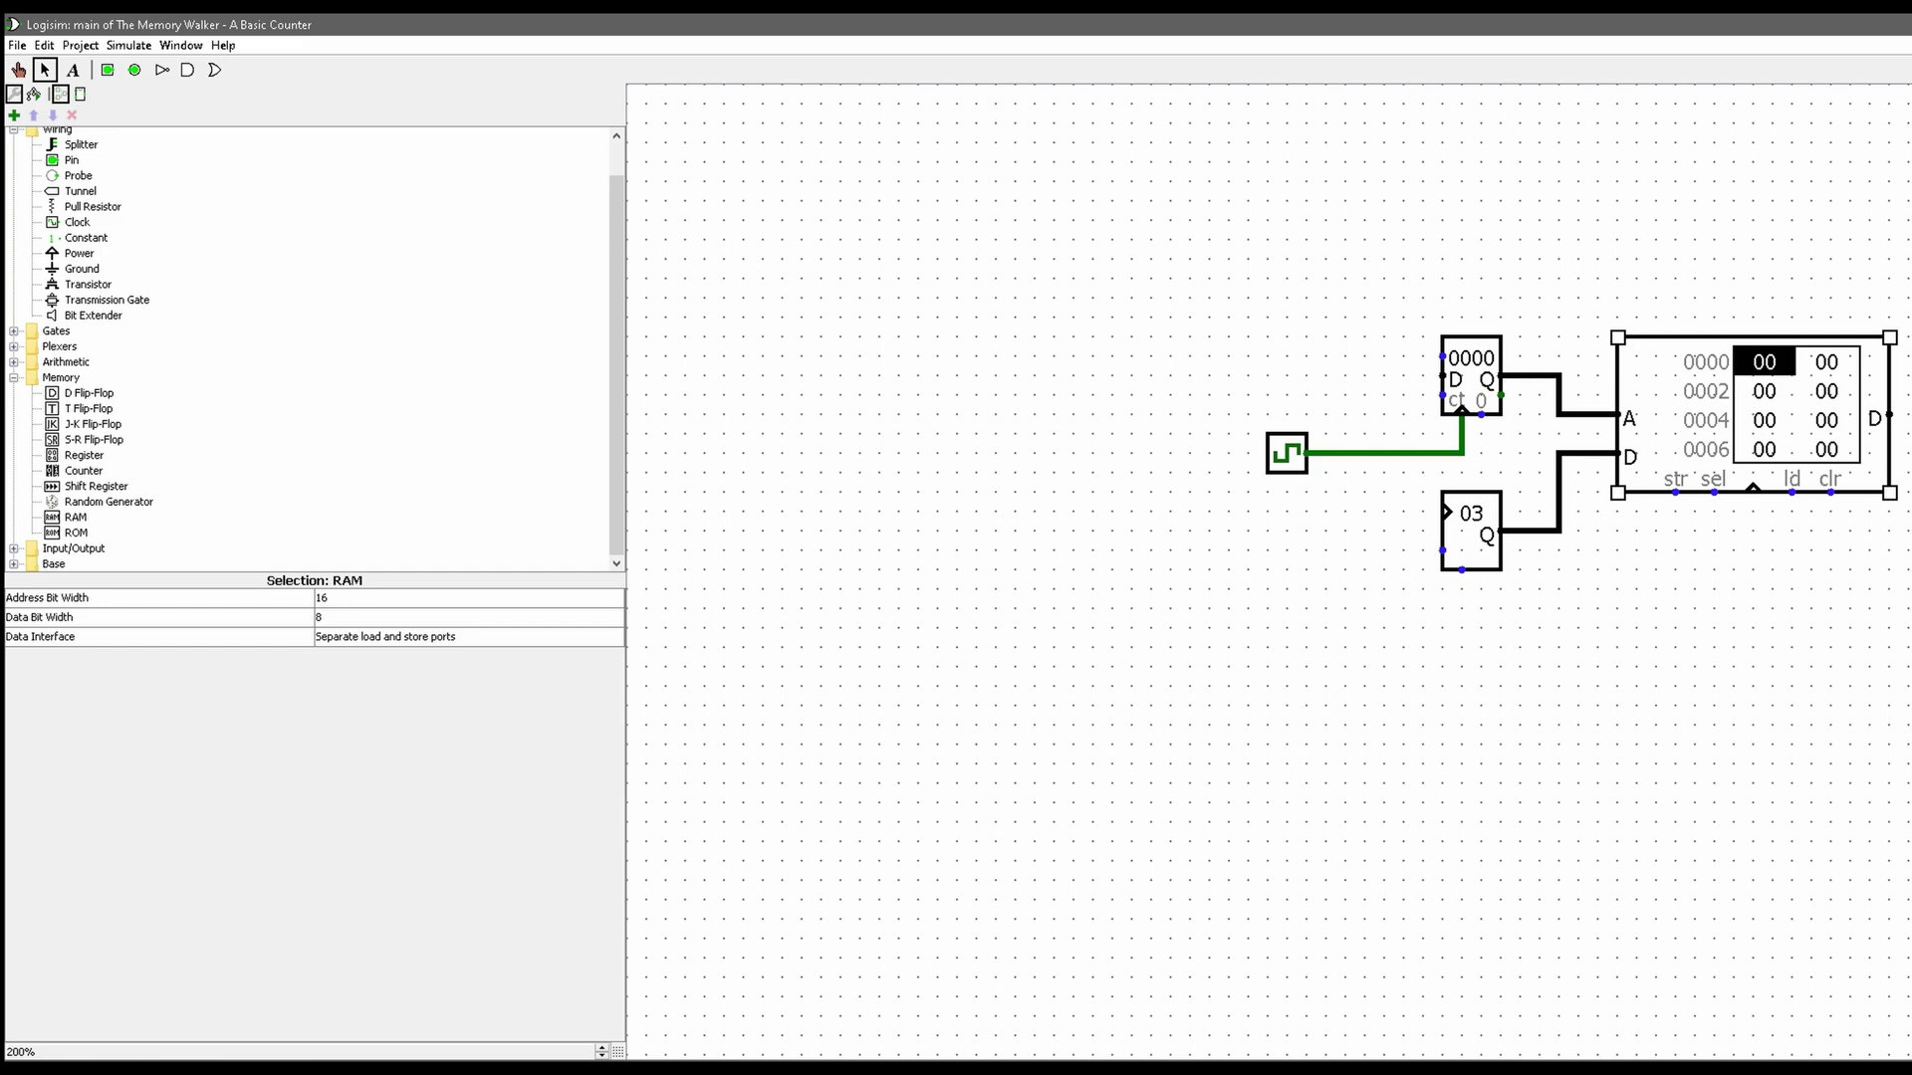
left_click(1472, 376)
left_click(1472, 532)
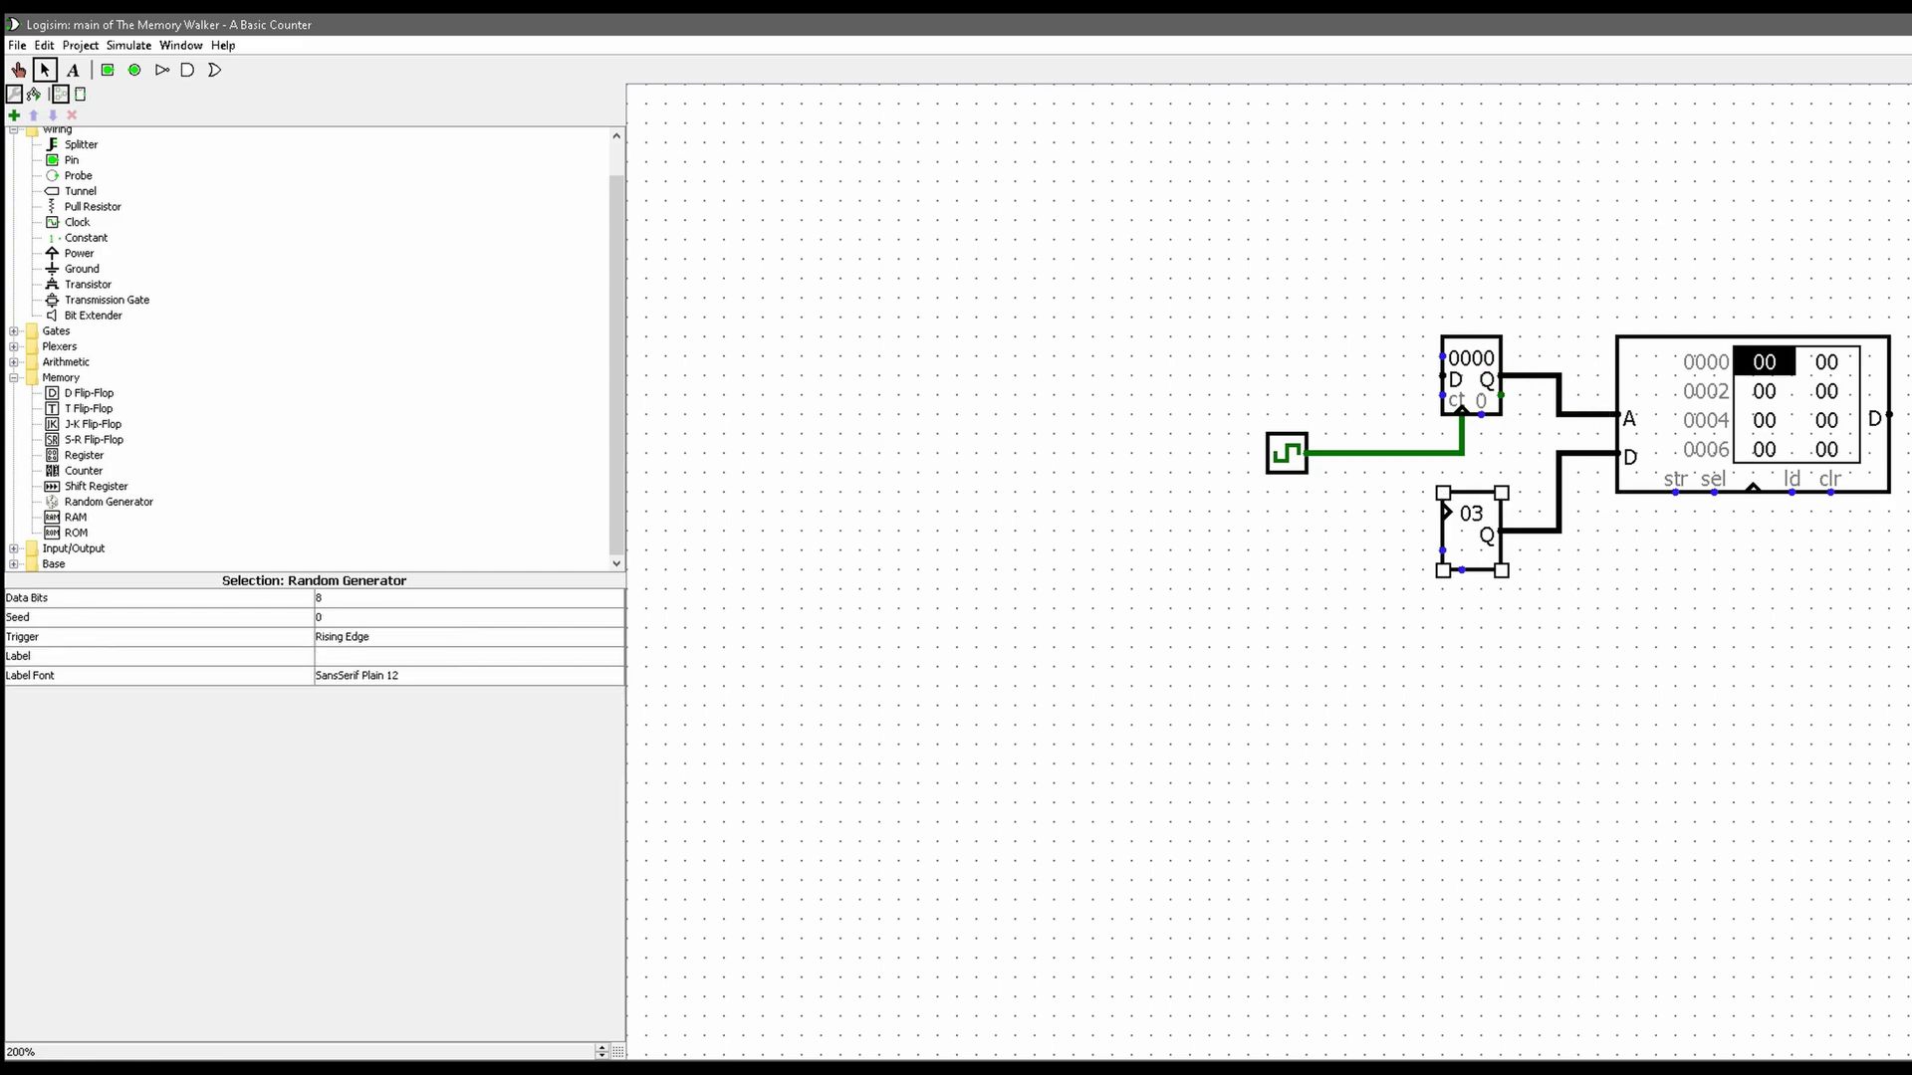
- Try 11 Data Bits on the Random Generator and return it to 8 to match the RAM's data width
left_click(438, 598)
left_click(438, 663)
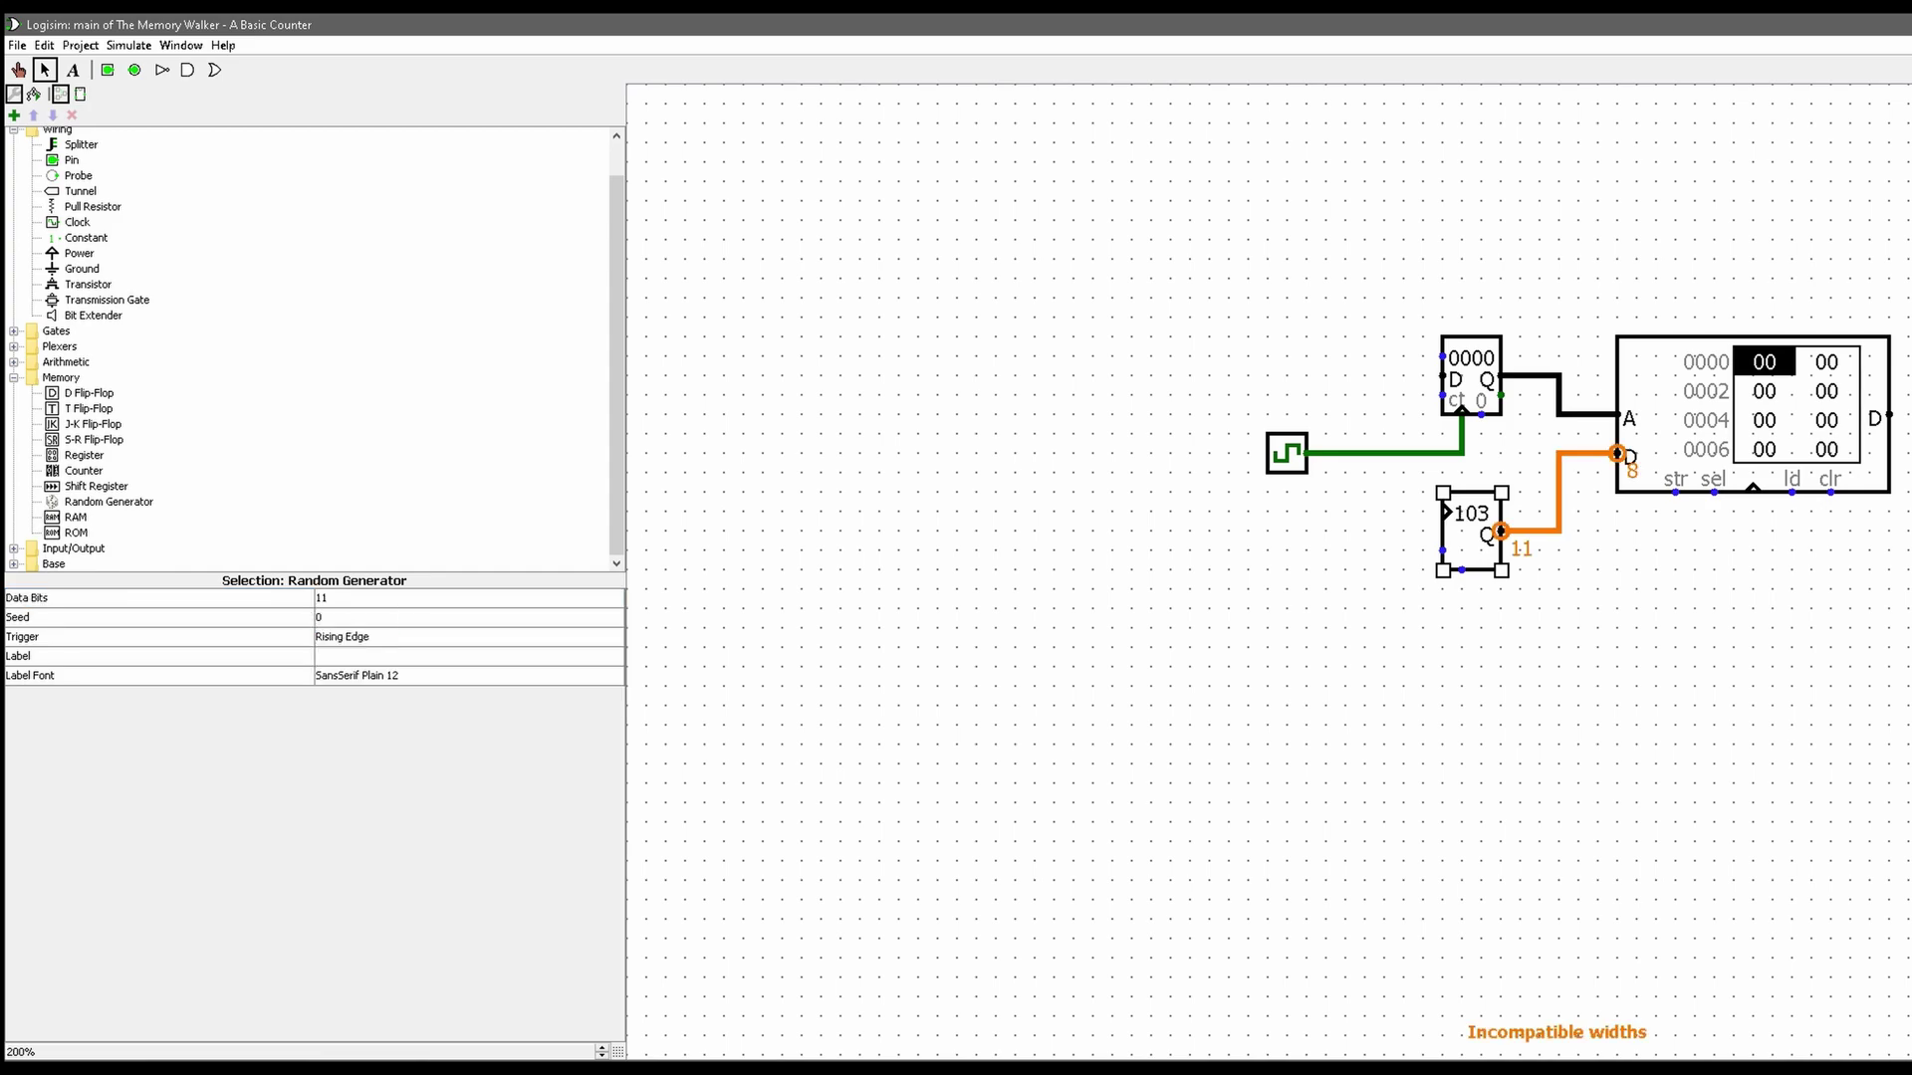
left_click(468, 597)
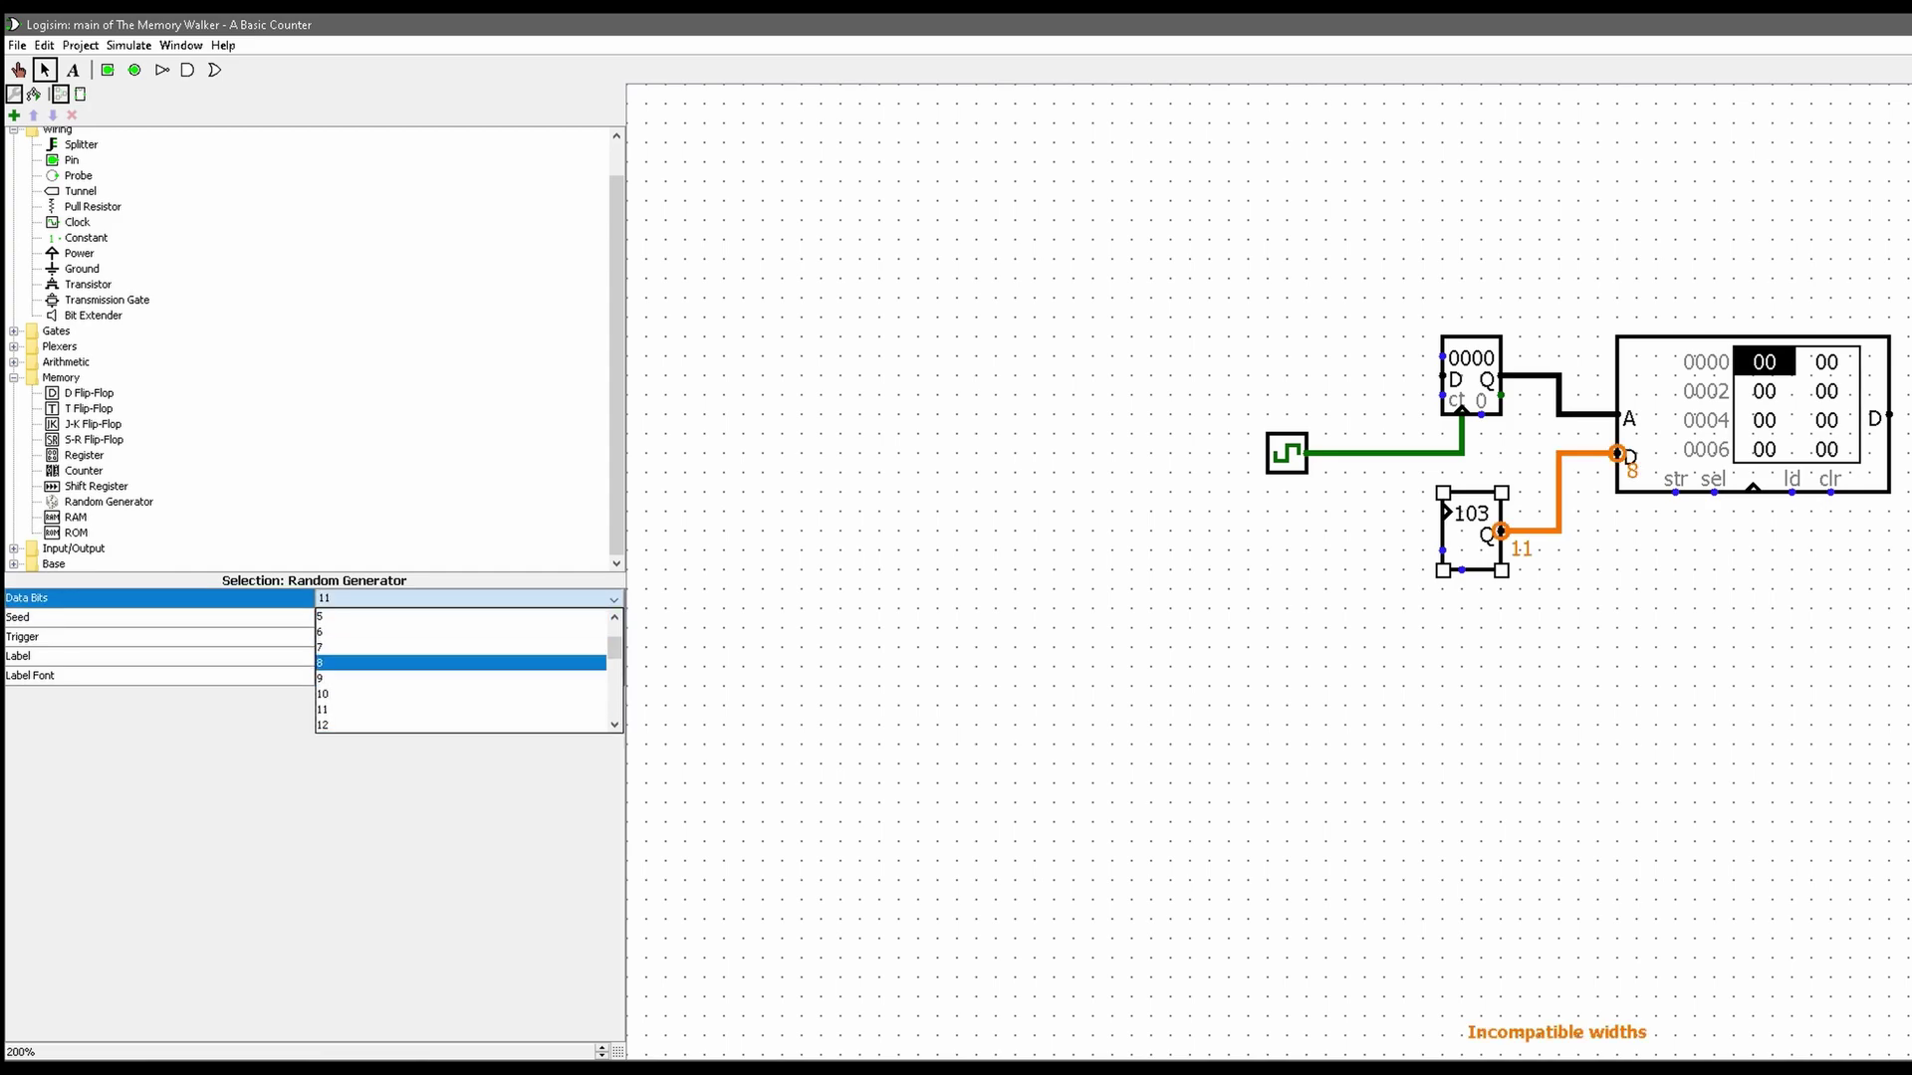
left_click(556, 662)
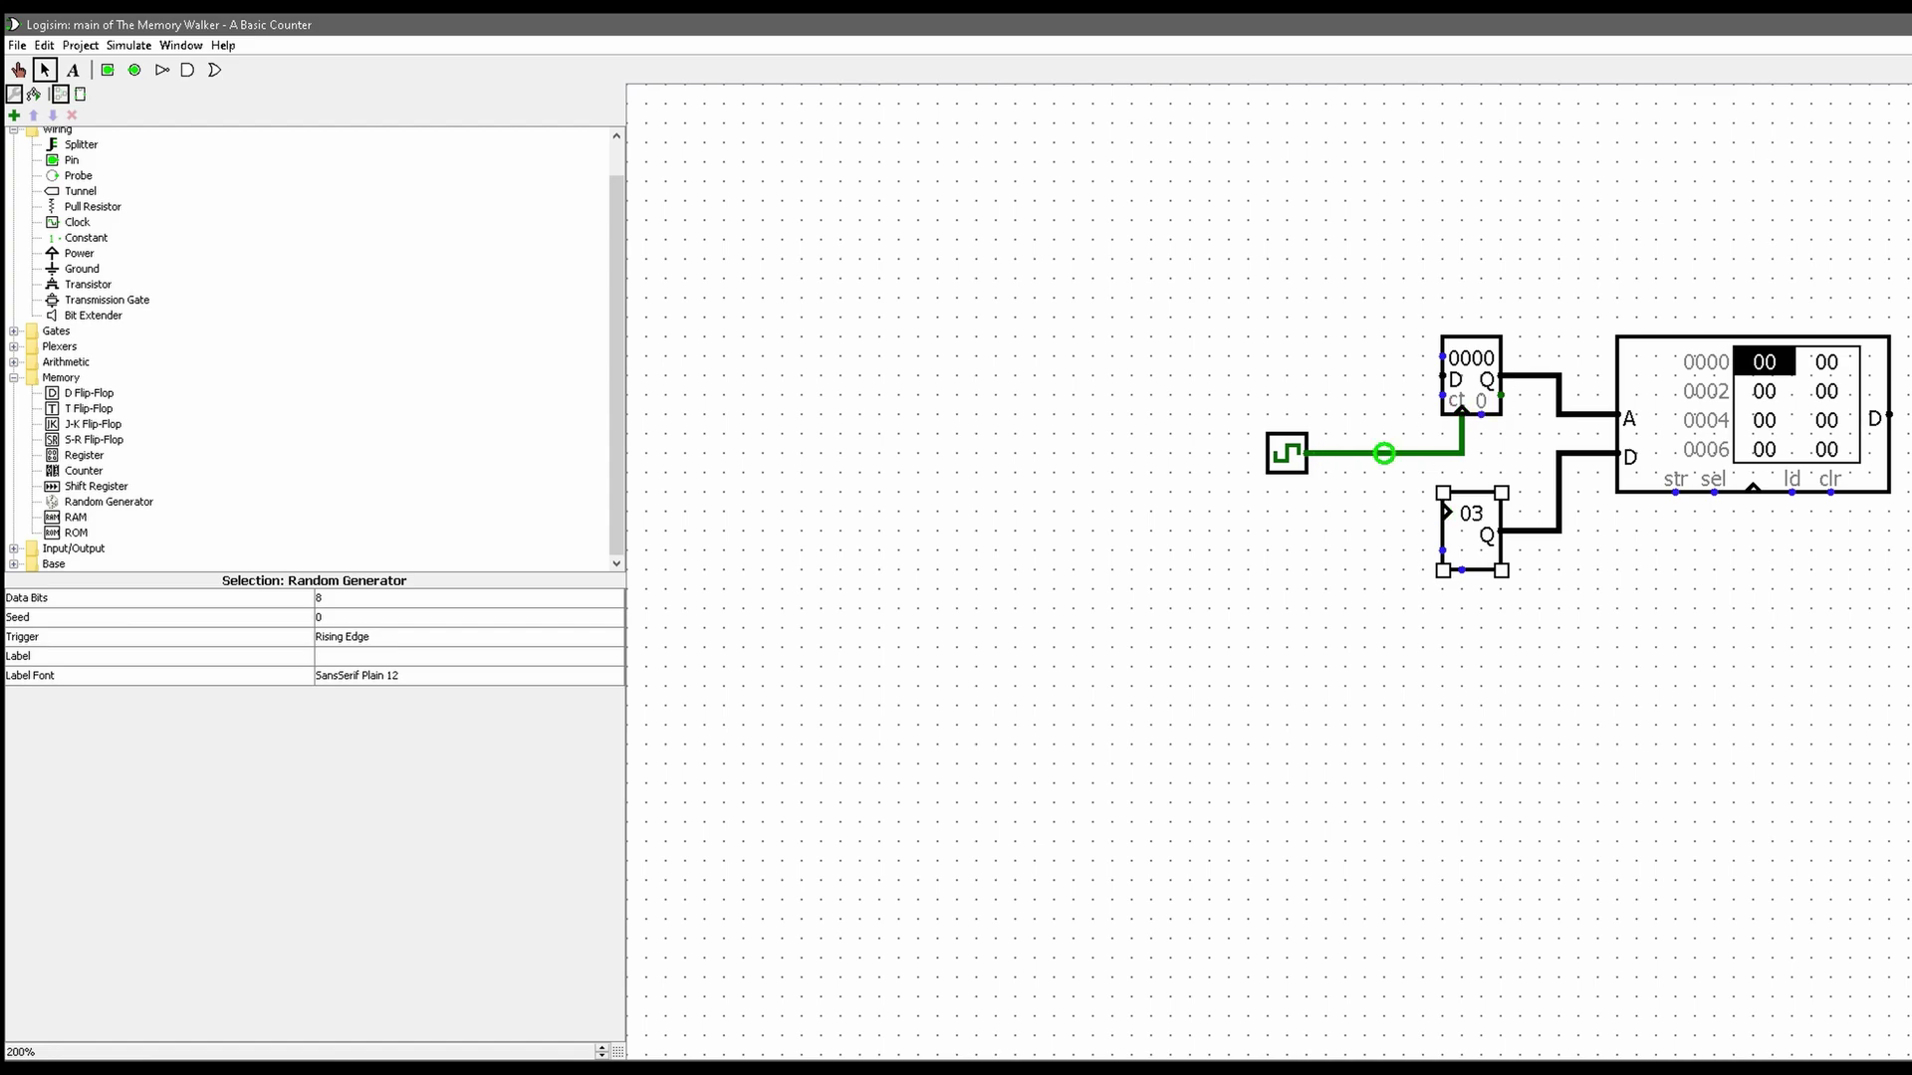
- Branch the Clock's wire to the clock inputs of the Random Generator and the RAM, routing the RAM's branch beneath the Random Generator
mouse_move(1364, 453)
left_mouse_down()
mouse_move(1364, 496)
mouse_move(1446, 511)
left_mouse_up()
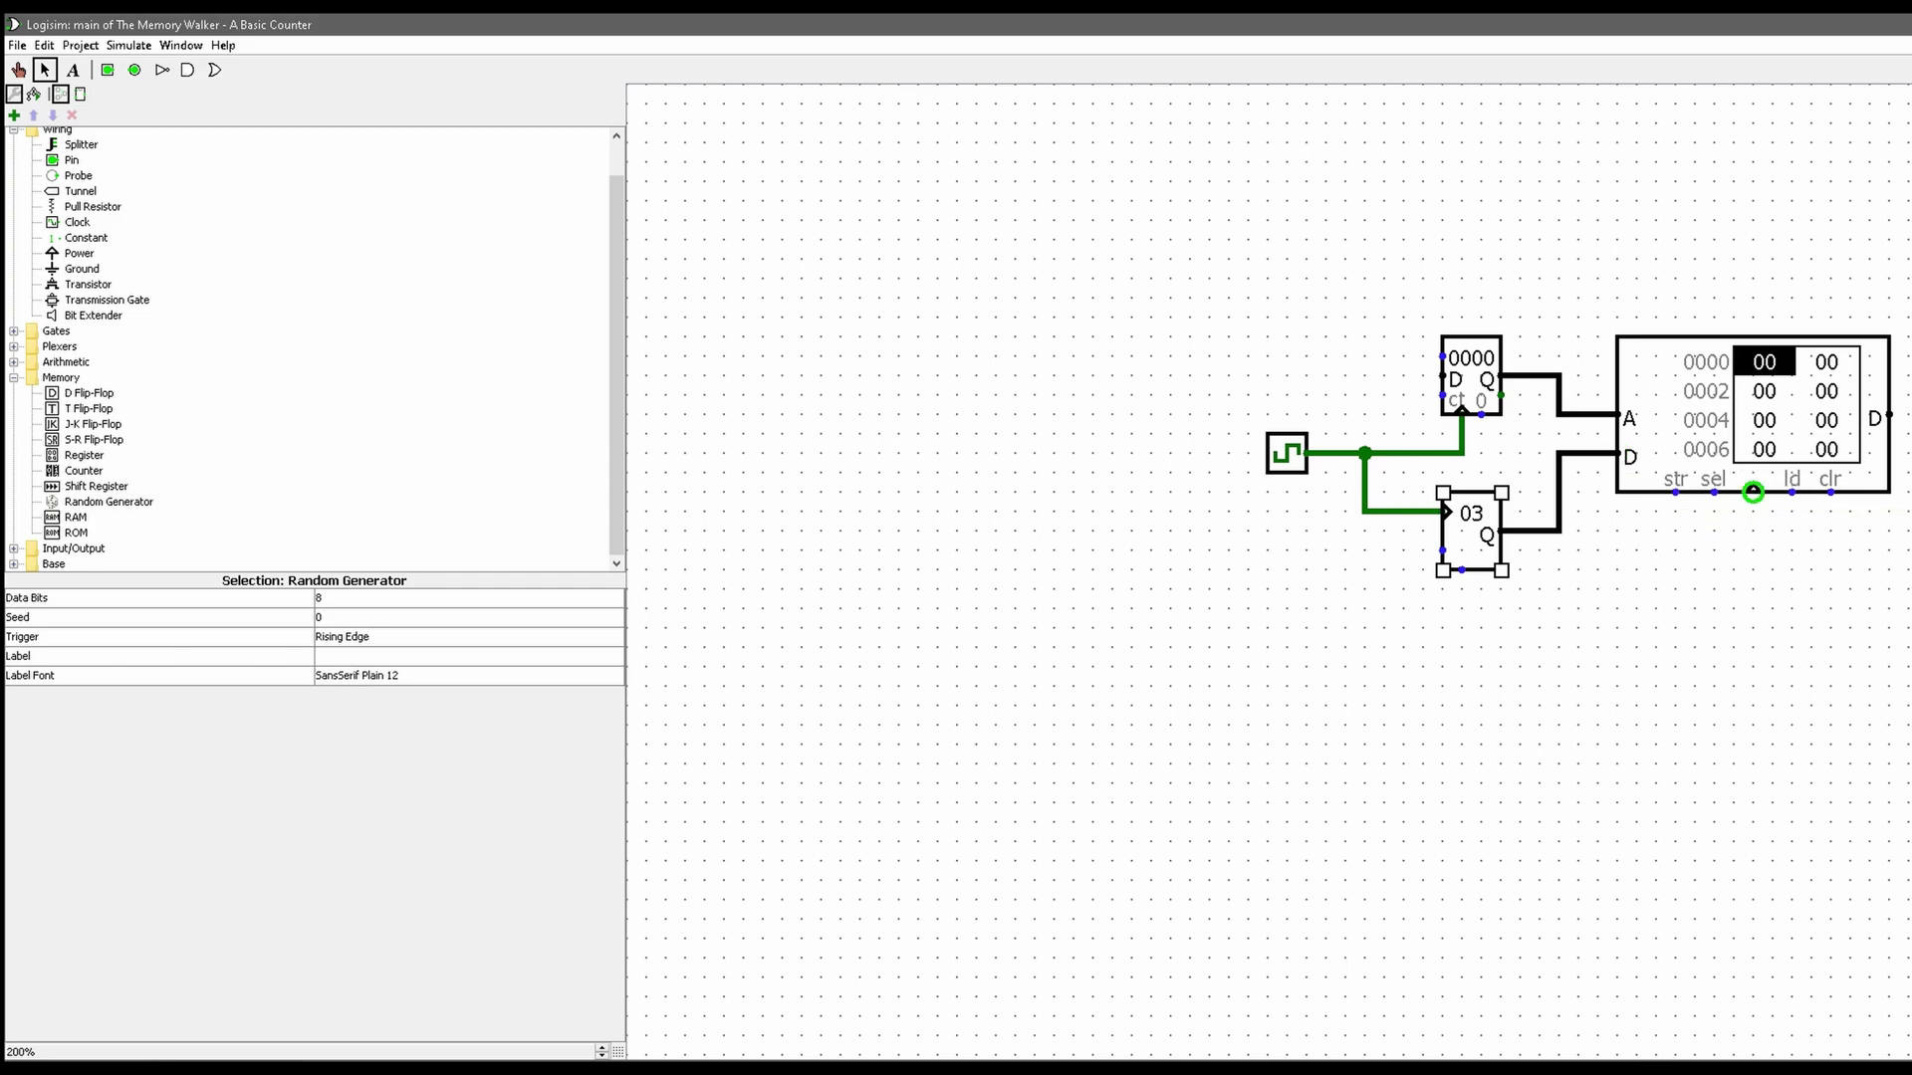
left_click(1753, 492)
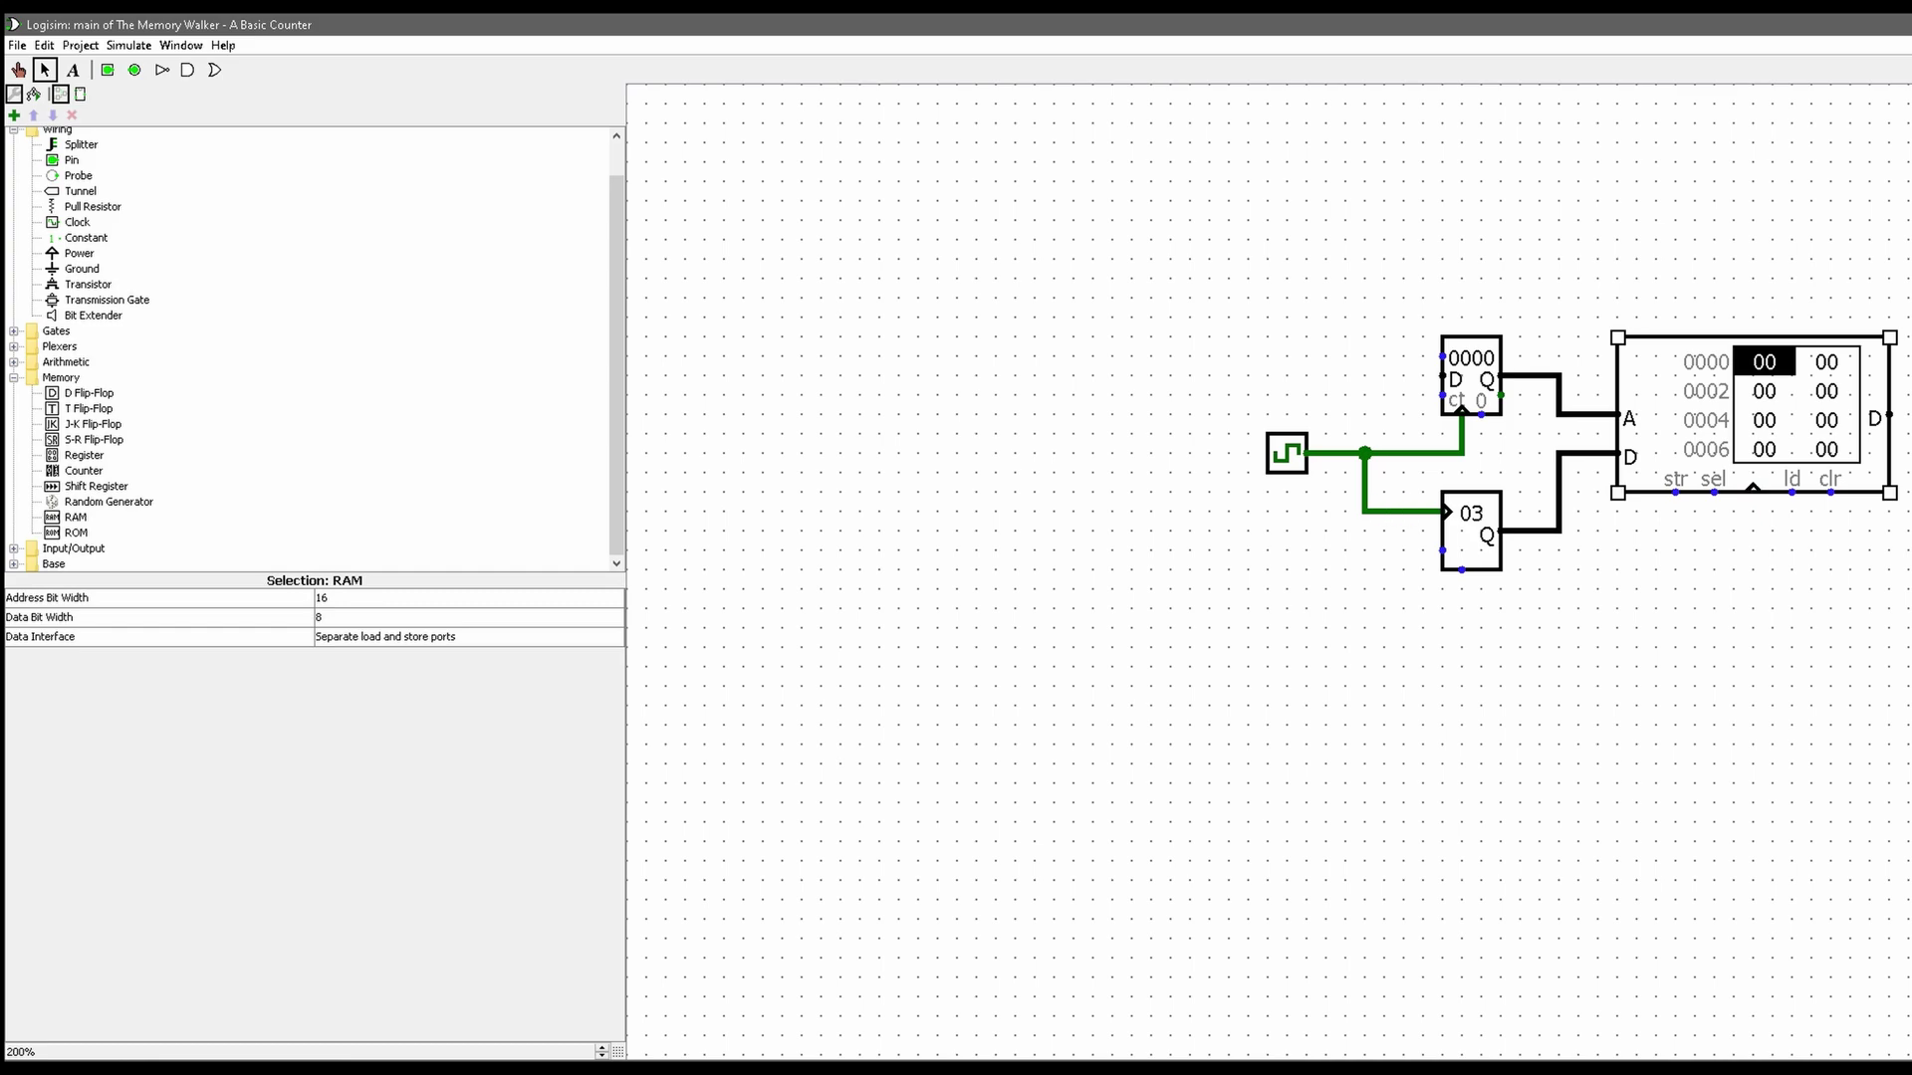
left_click_drag(1364, 510, 1753, 490)
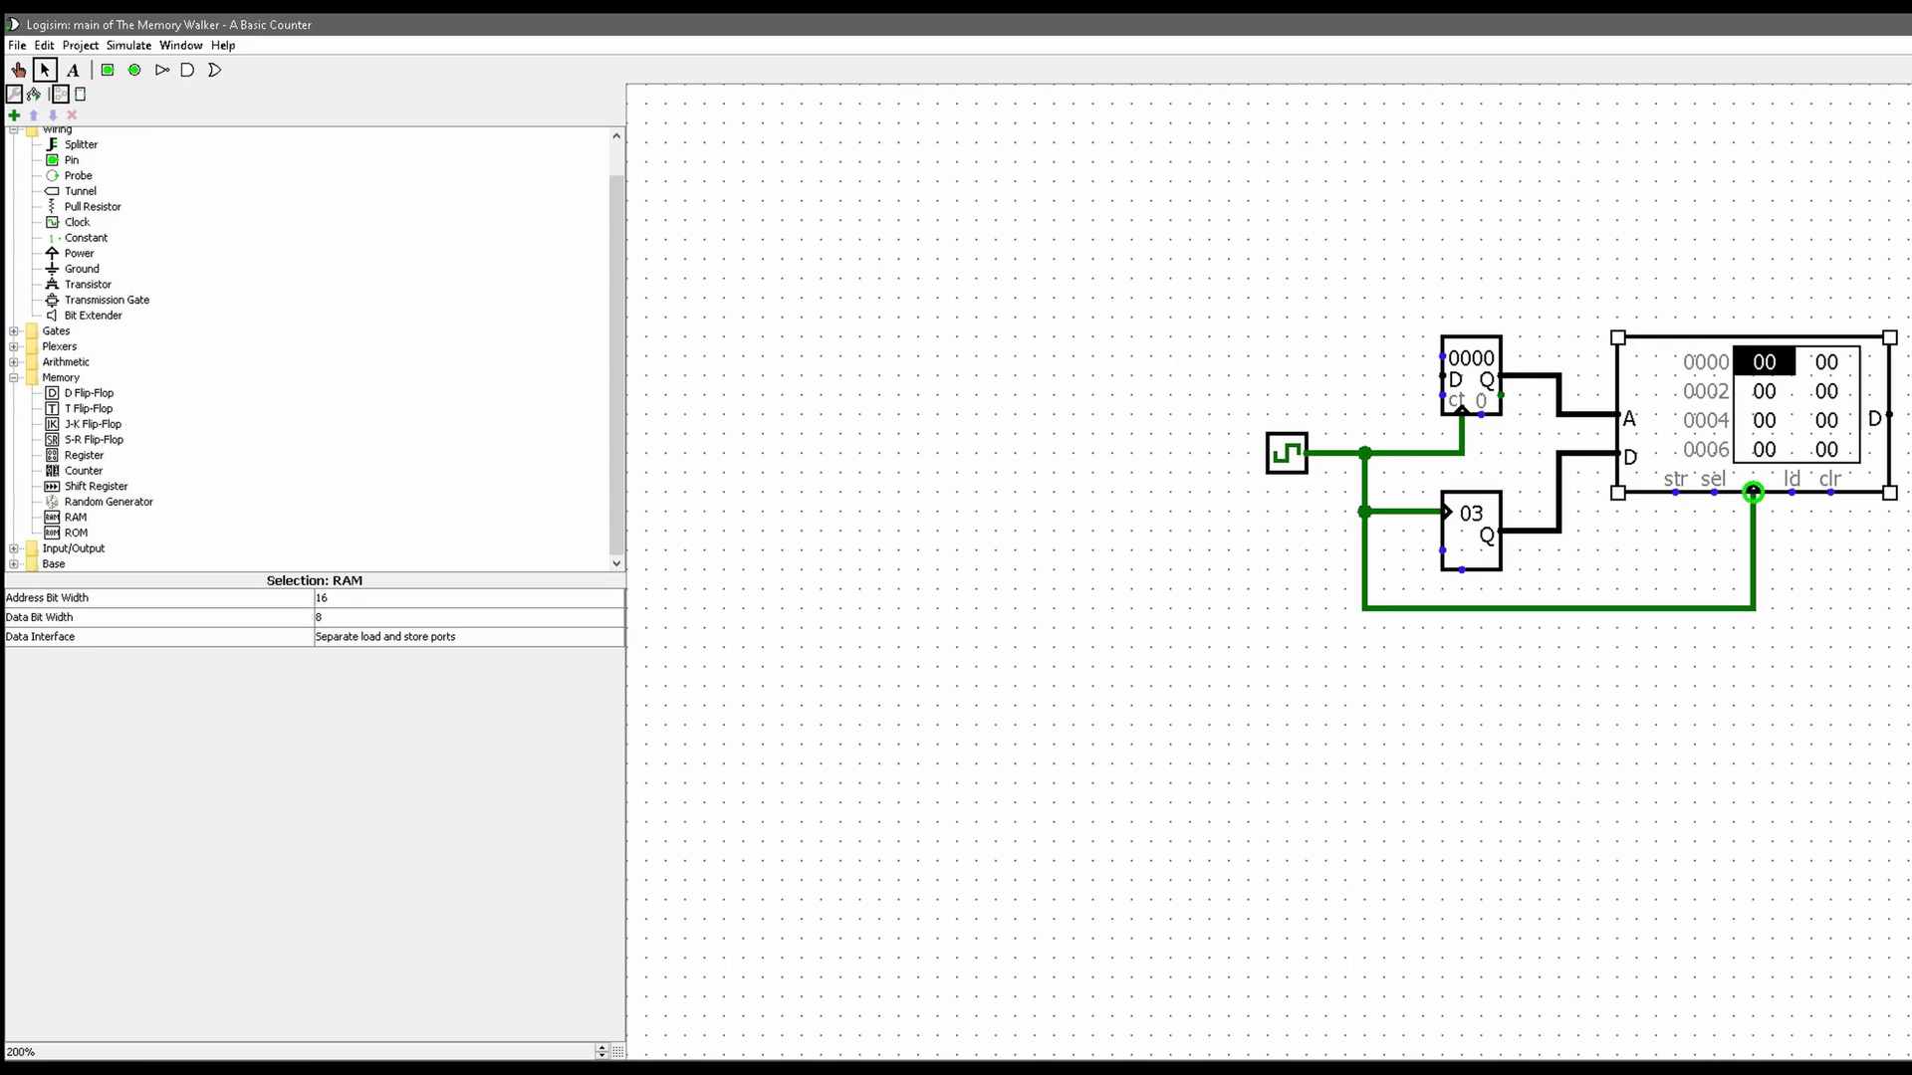
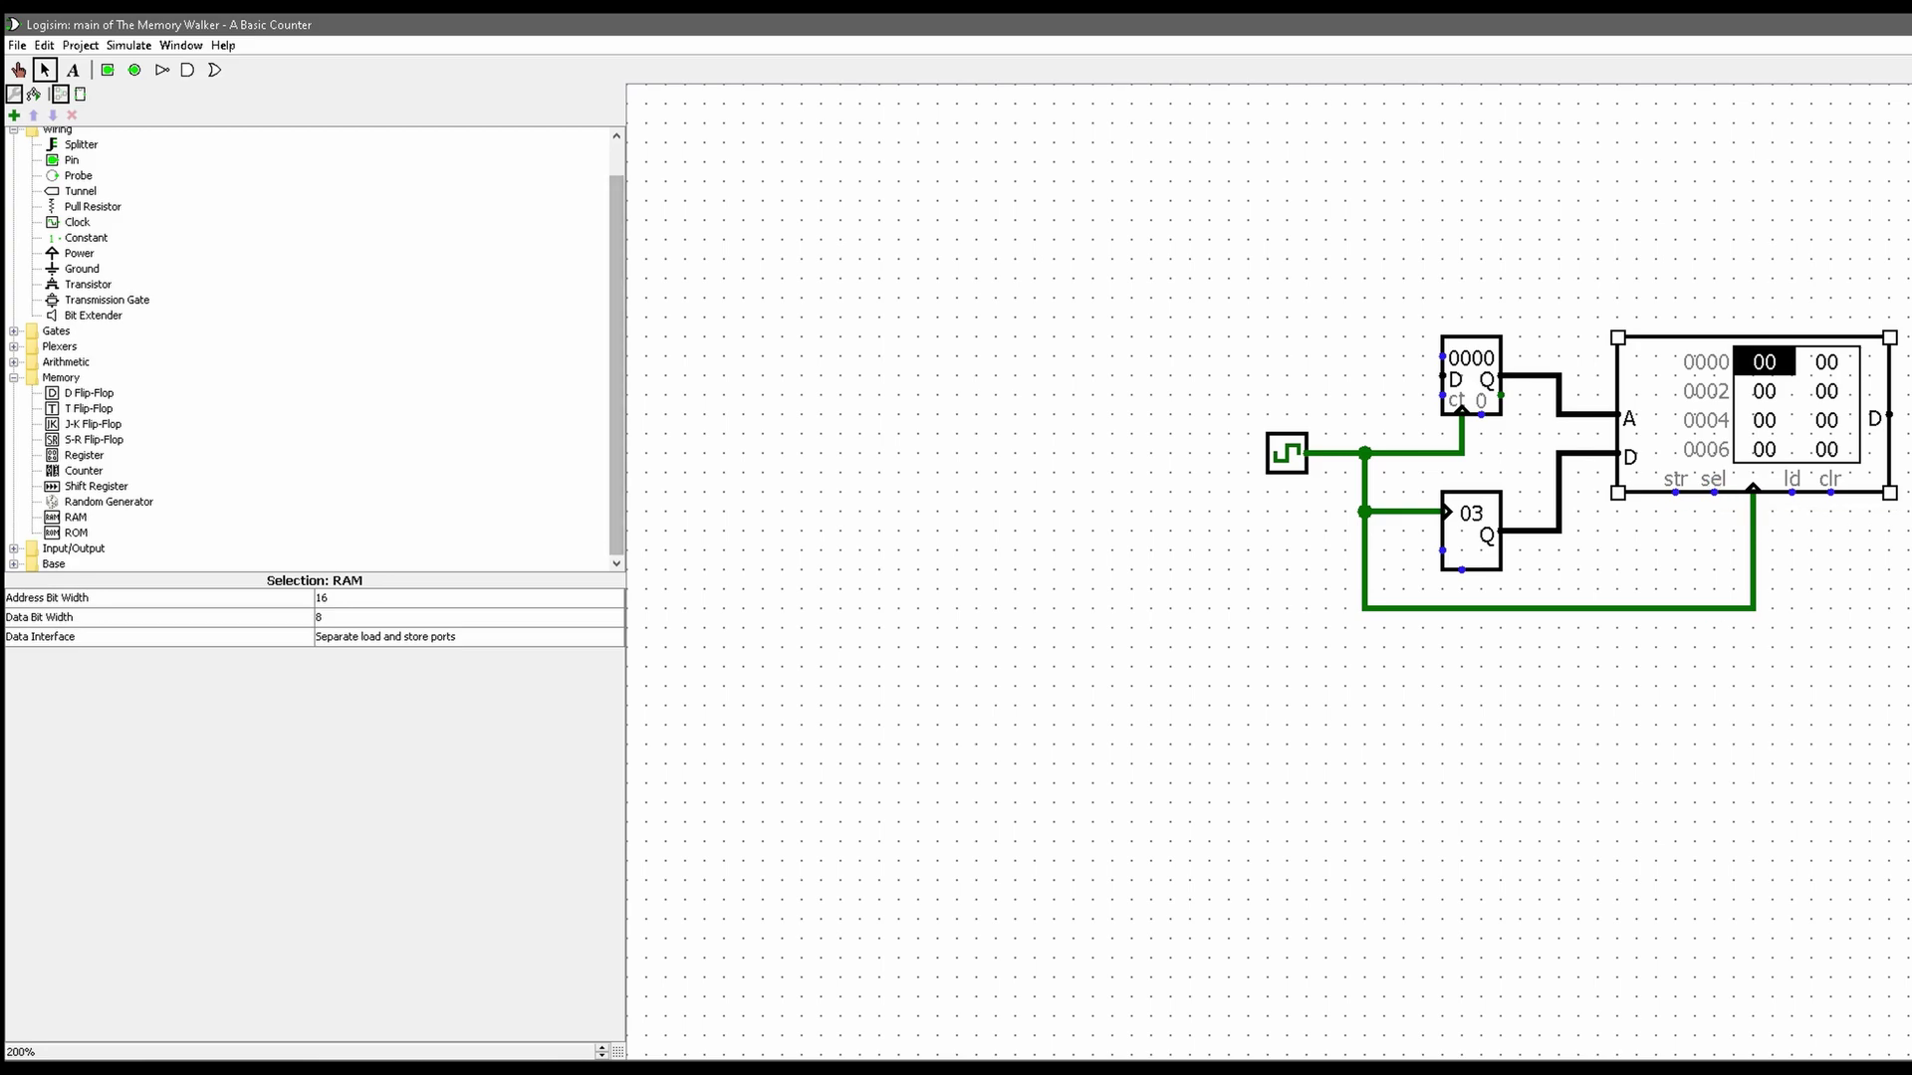
- Place a north-facing Power source well left of the Clock and wire it to the Counter's ct, the Random Generator's enable and the RAM's sel inputs
scroll(617, 349, "up", 1)
left_click(79, 290)
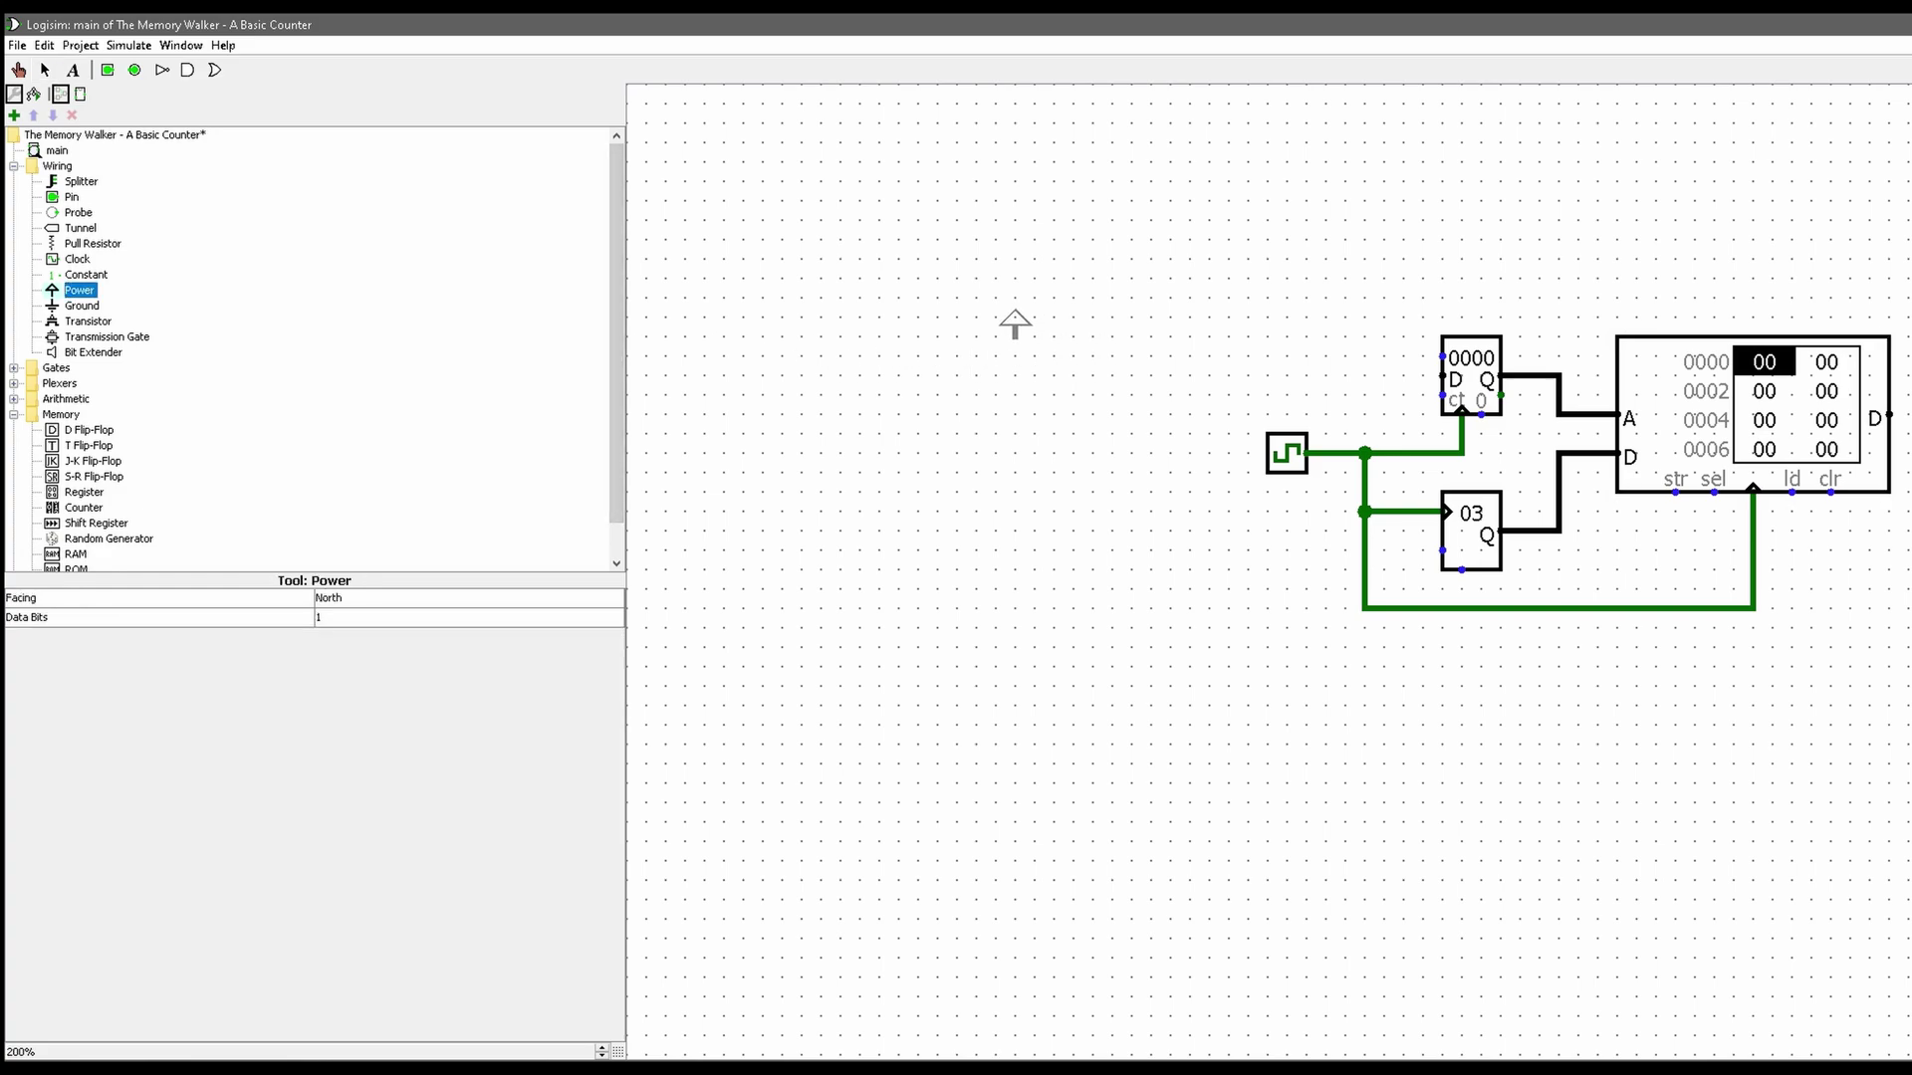
left_click(802, 401)
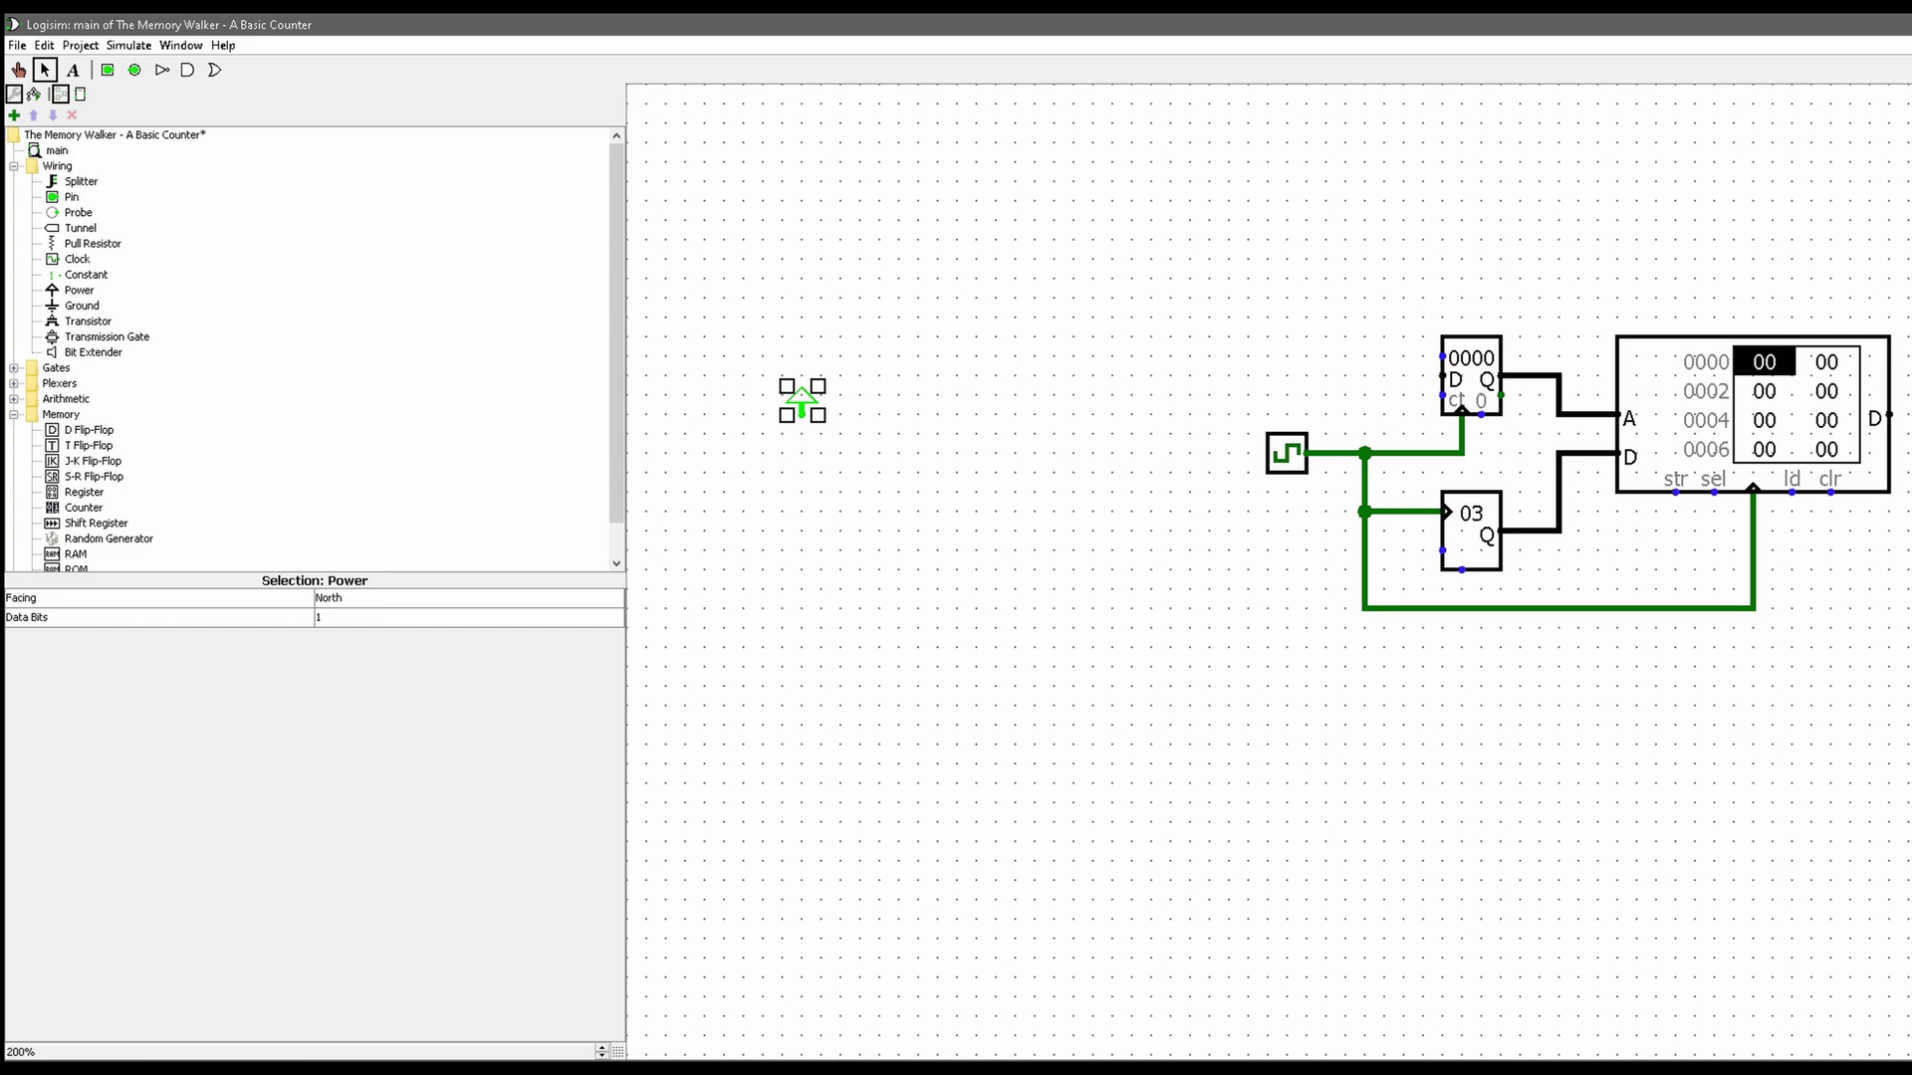
left_click(1472, 376)
left_click(1472, 532)
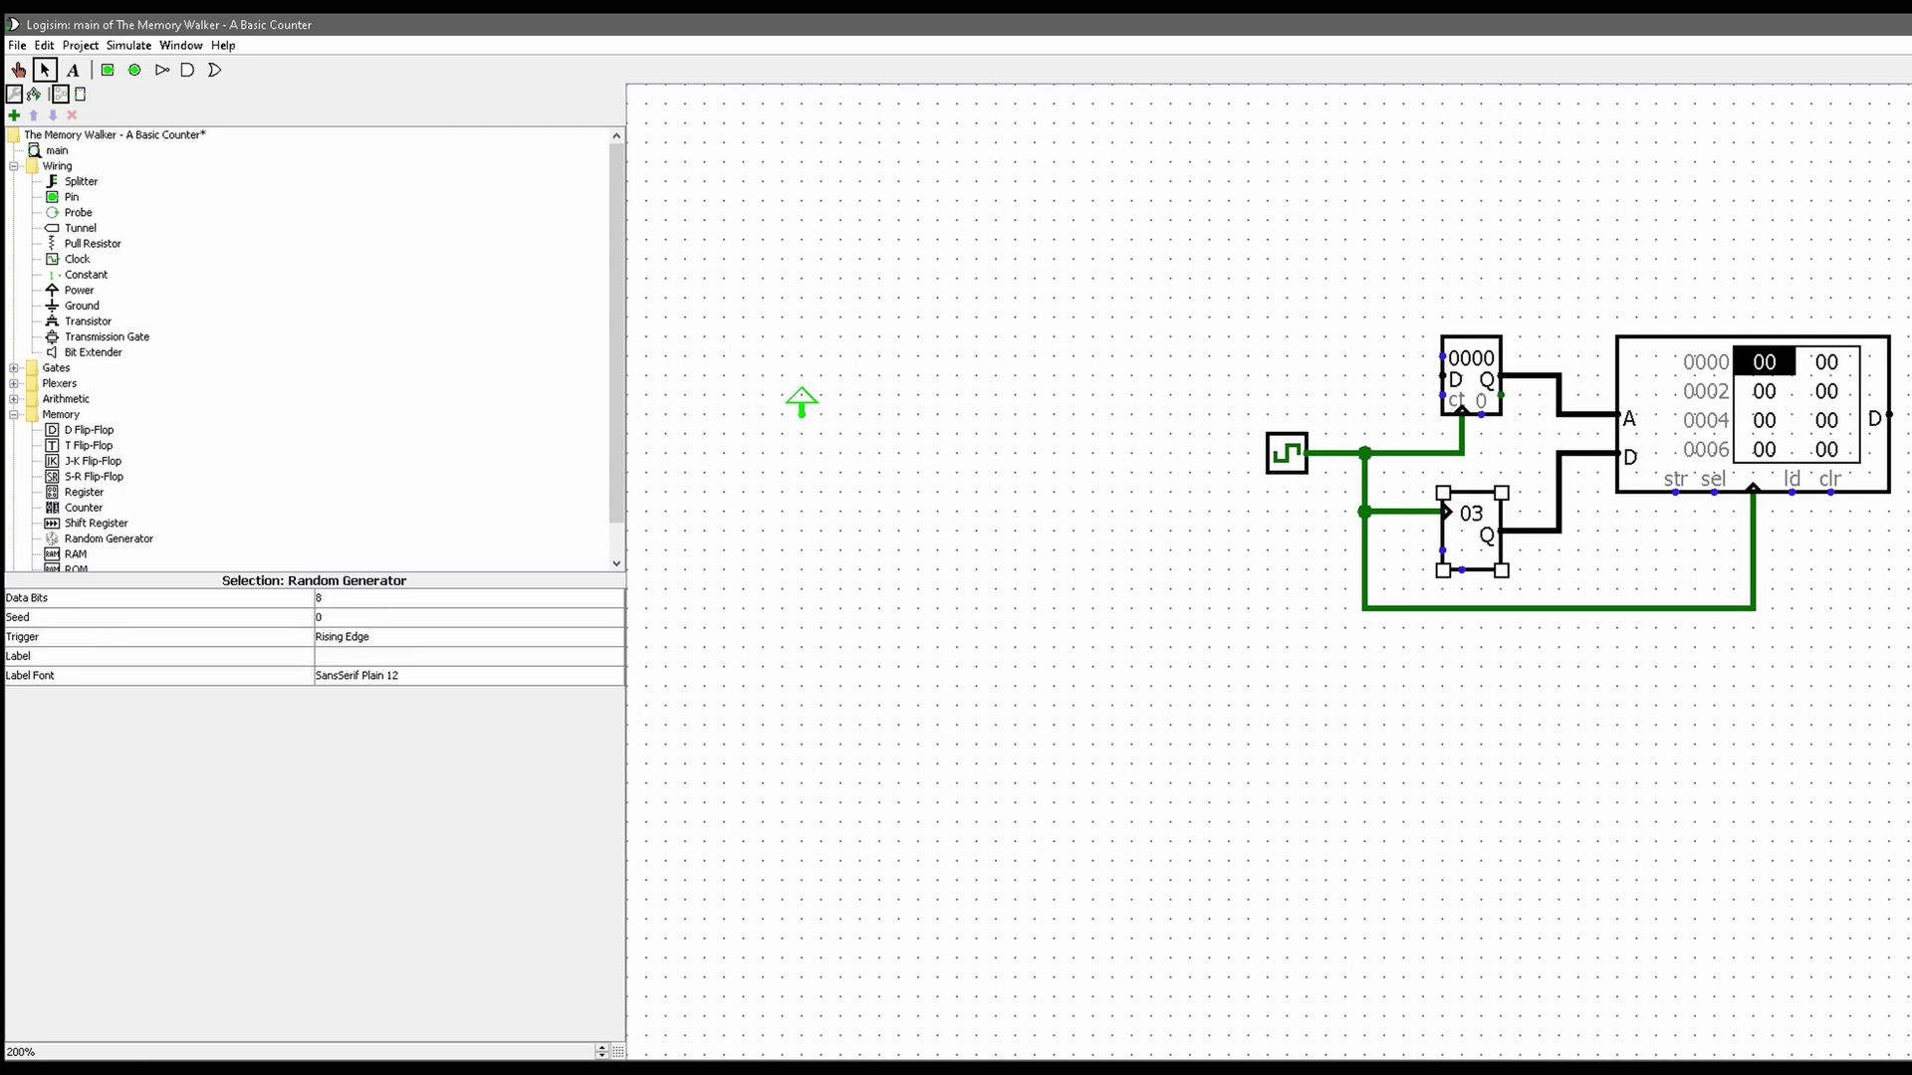
mouse_move(802, 402)
left_mouse_down()
mouse_move(802, 362)
mouse_move(1112, 395)
mouse_move(1404, 396)
mouse_move(804, 364)
mouse_move(797, 384)
mouse_move(1442, 396)
left_mouse_up()
left_click_drag(802, 395, 1442, 549)
left_click_drag(801, 549, 1715, 490)
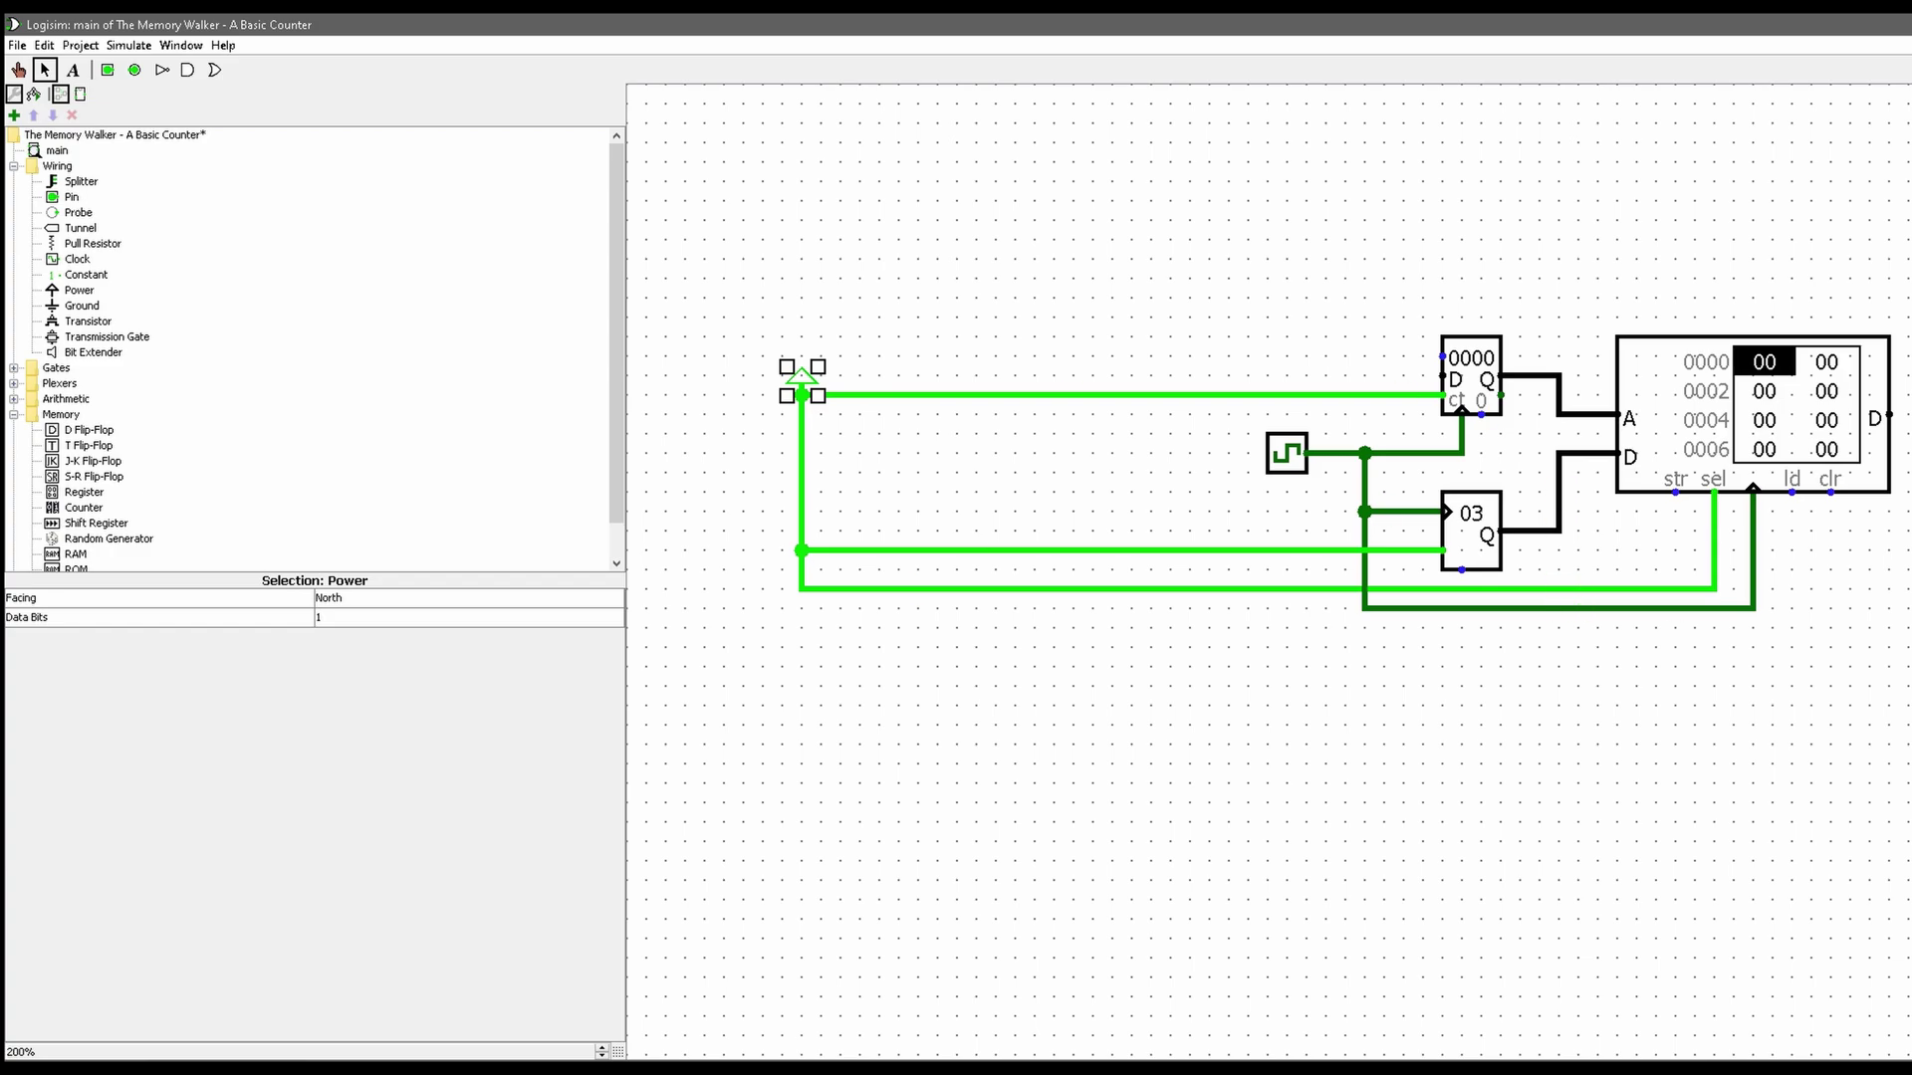
- Place a Ground directly beneath the Counter and connect it to the Counter's clear input
left_click(82, 306)
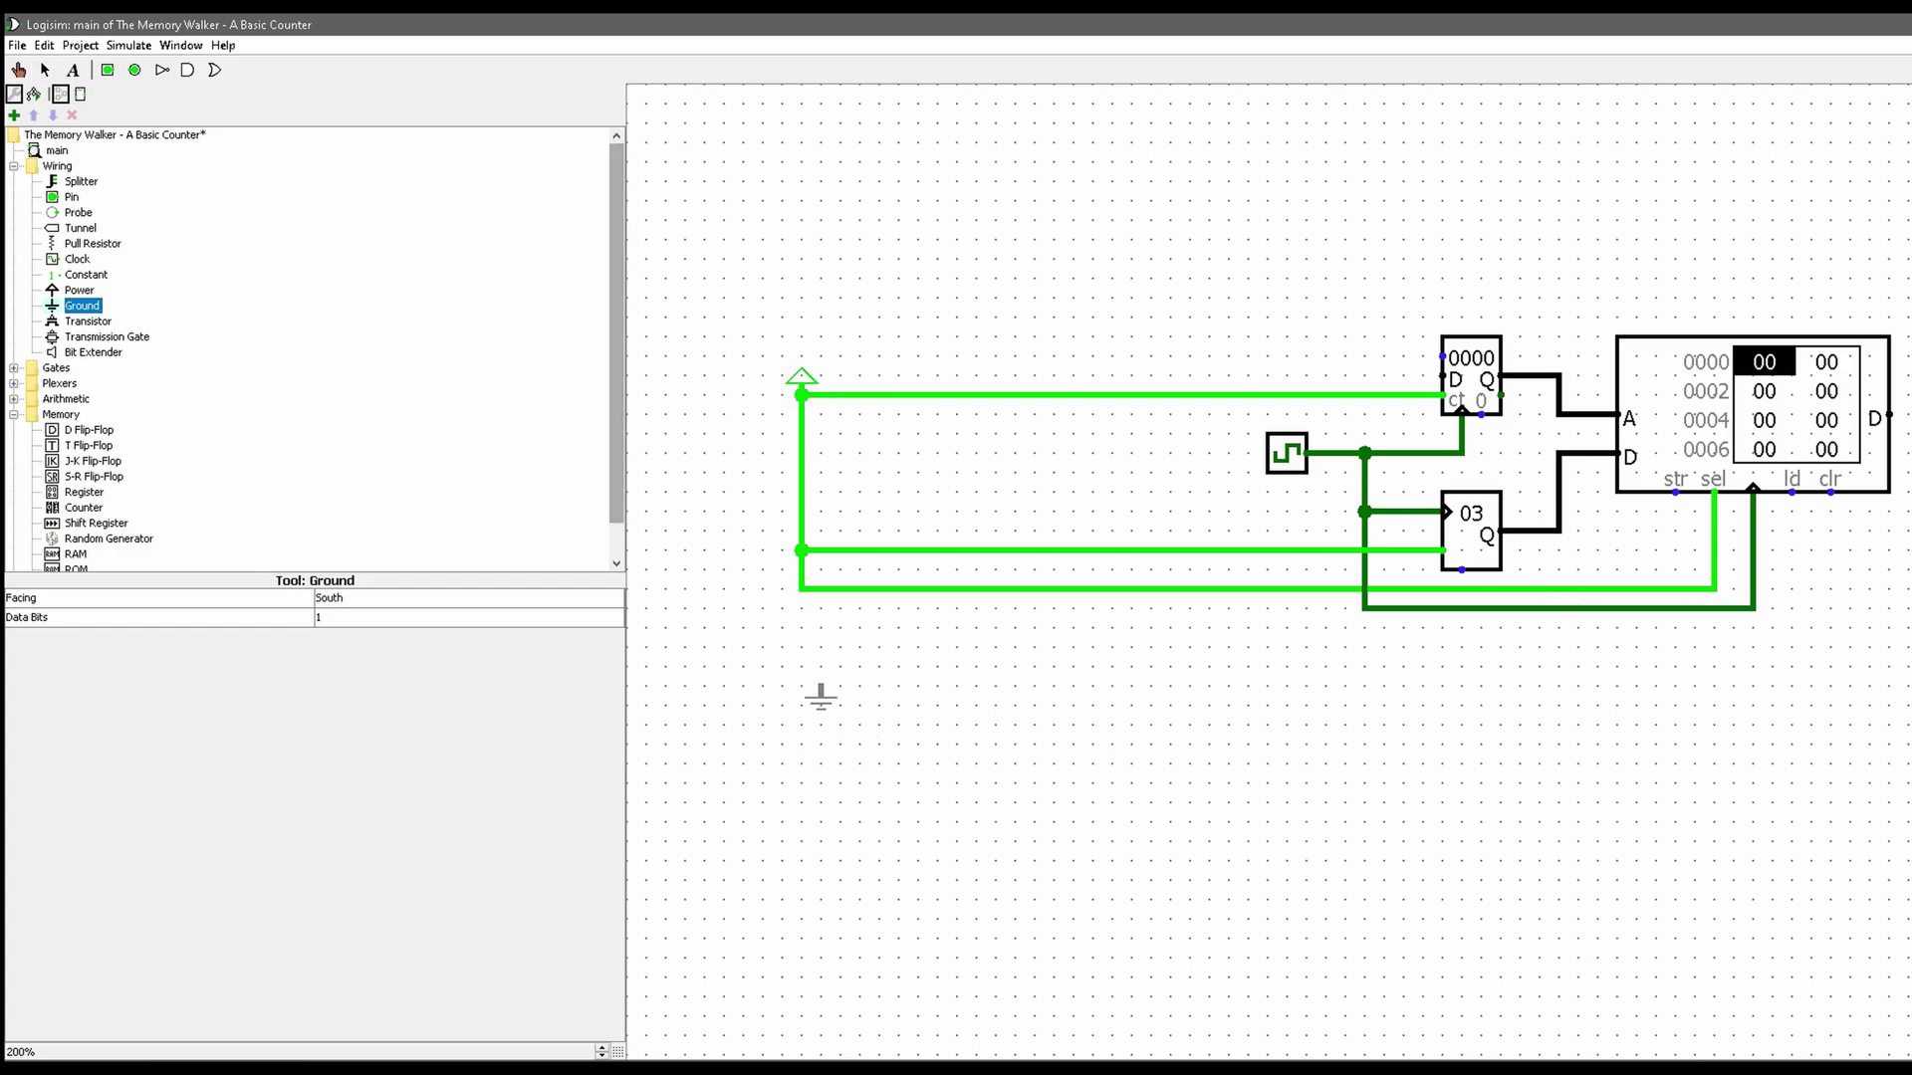
left_click(801, 658)
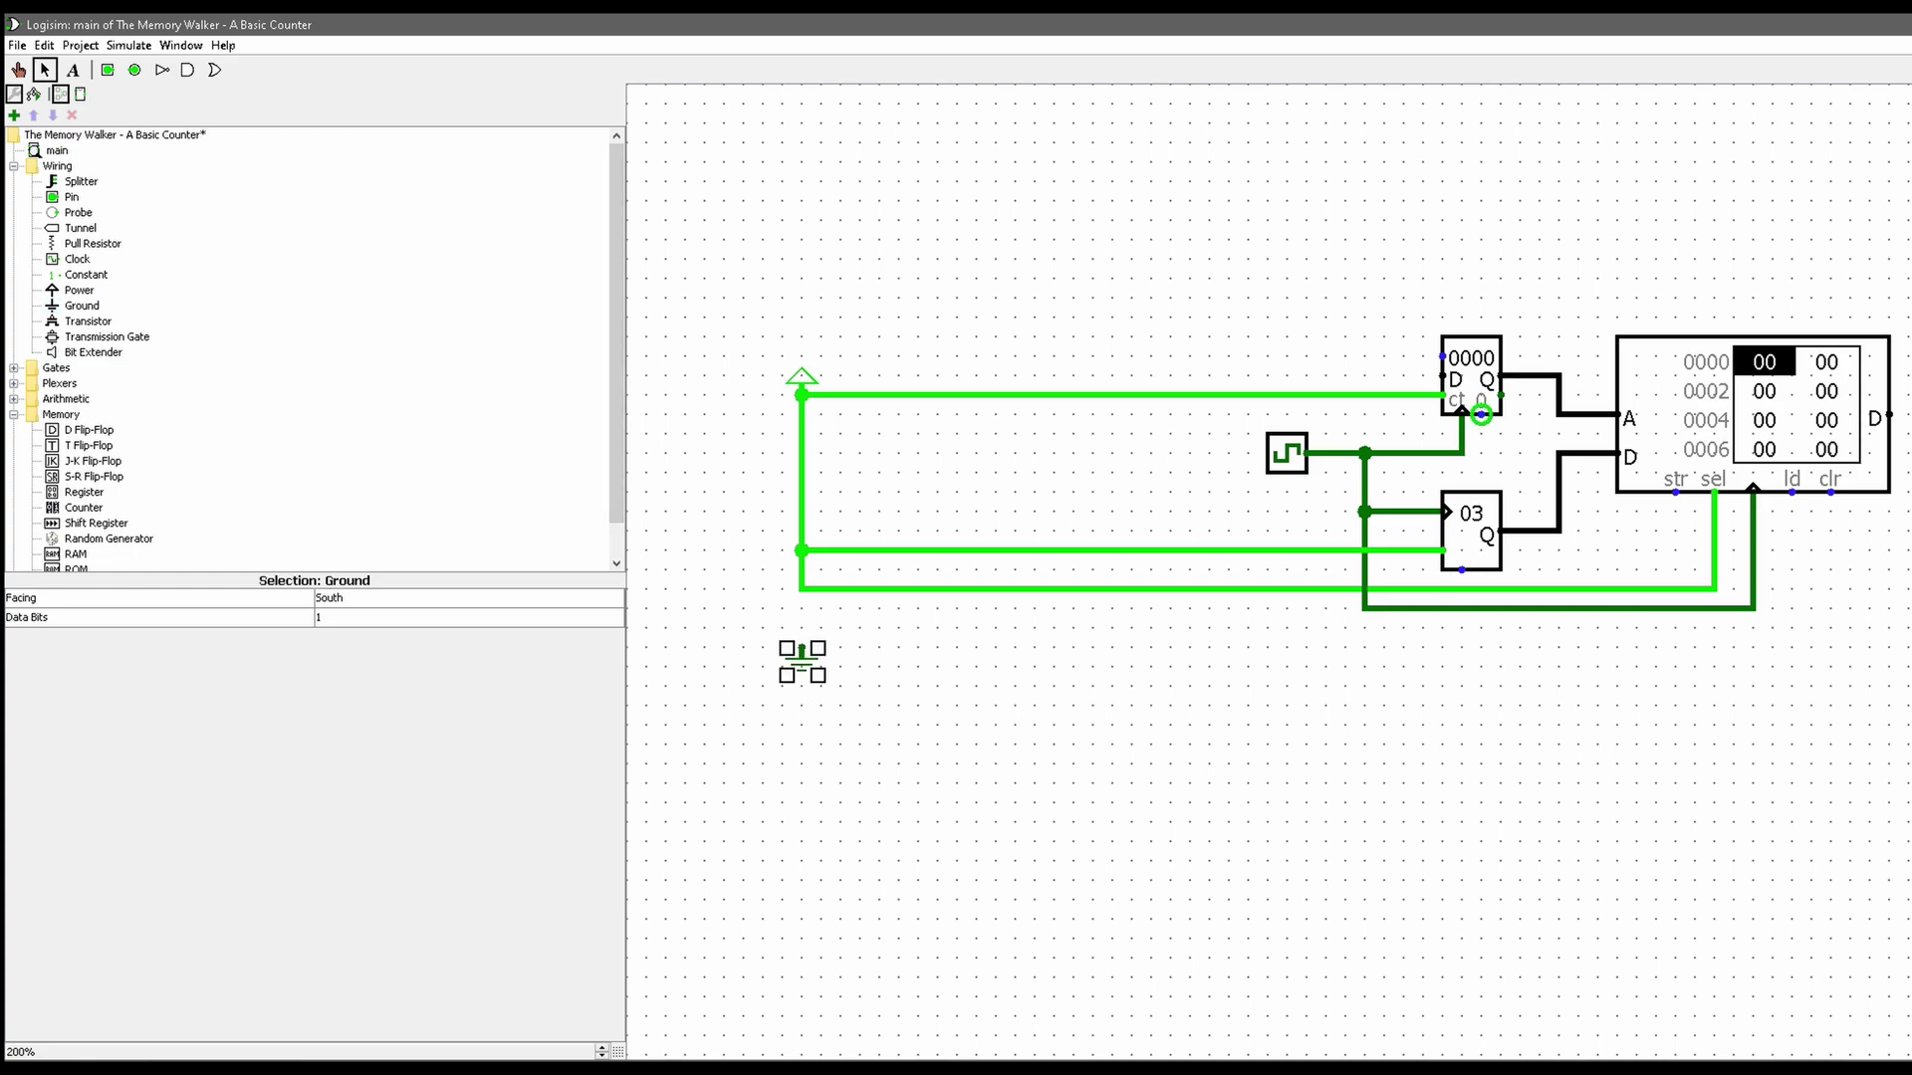
left_click(1481, 415)
left_click(1491, 532)
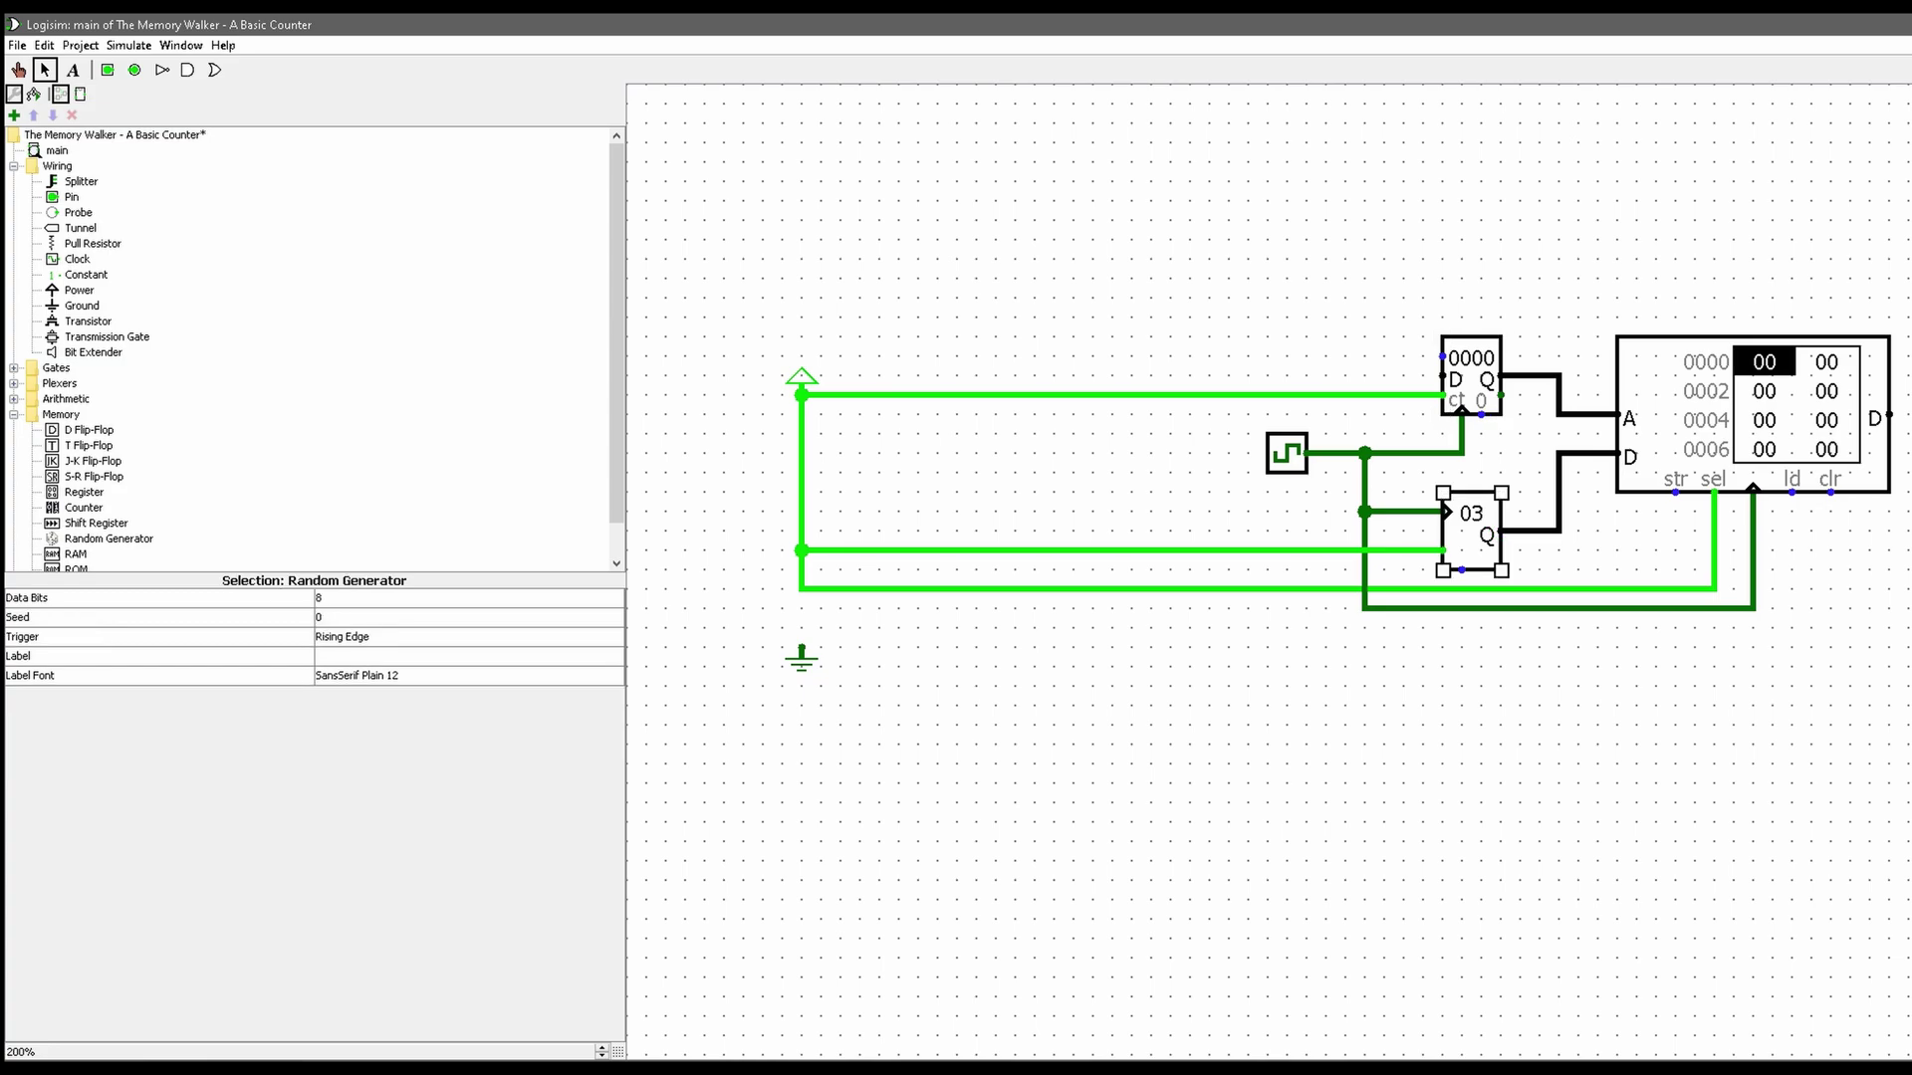
mouse_move(1480, 416)
left_mouse_down()
mouse_move(1498, 476)
mouse_move(1245, 492)
mouse_move(1403, 473)
left_mouse_up()
key("ctrl+z")
mouse_move(801, 657)
left_mouse_down()
mouse_move(1481, 484)
mouse_move(1500, 463)
mouse_move(1482, 451)
left_mouse_up()
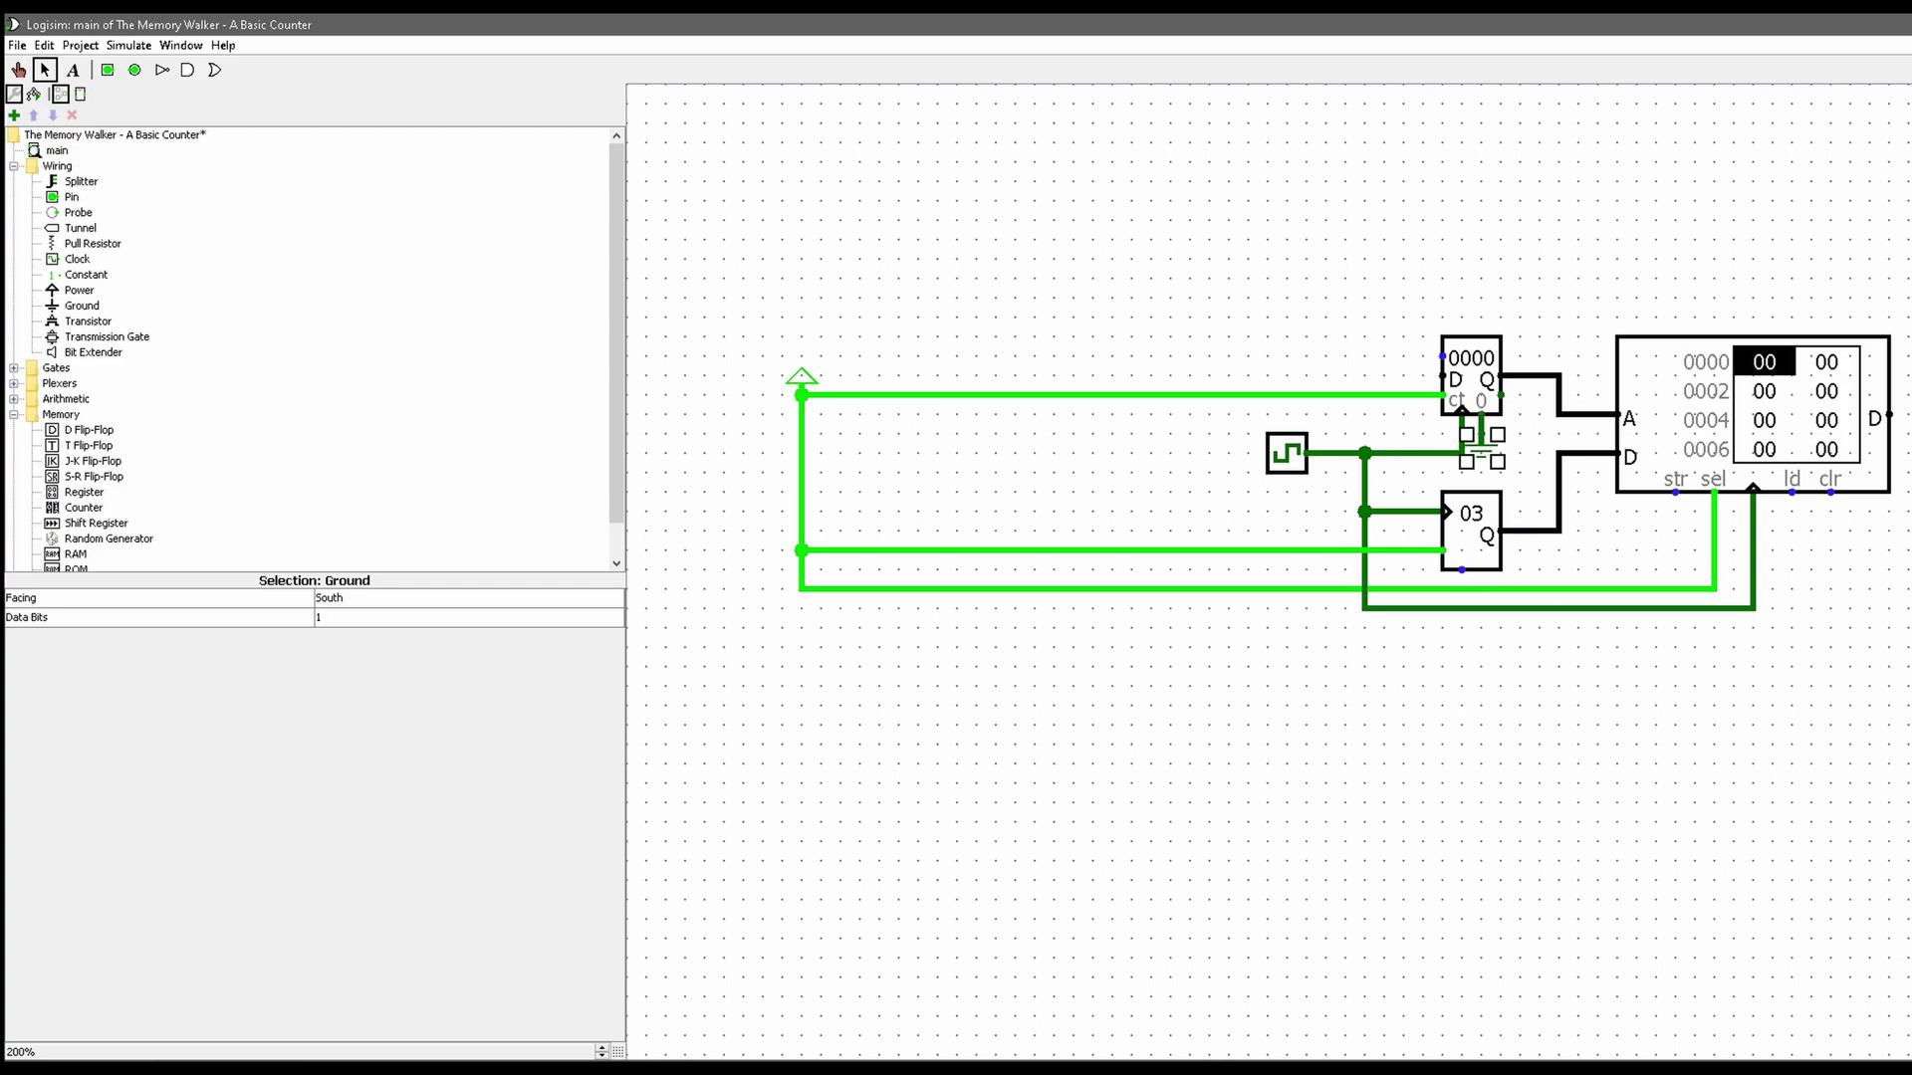
- Extend a wire down from the Random Generator's reset input and end it with a second Ground
left_click_drag(1461, 569, 1462, 649)
left_click(82, 305)
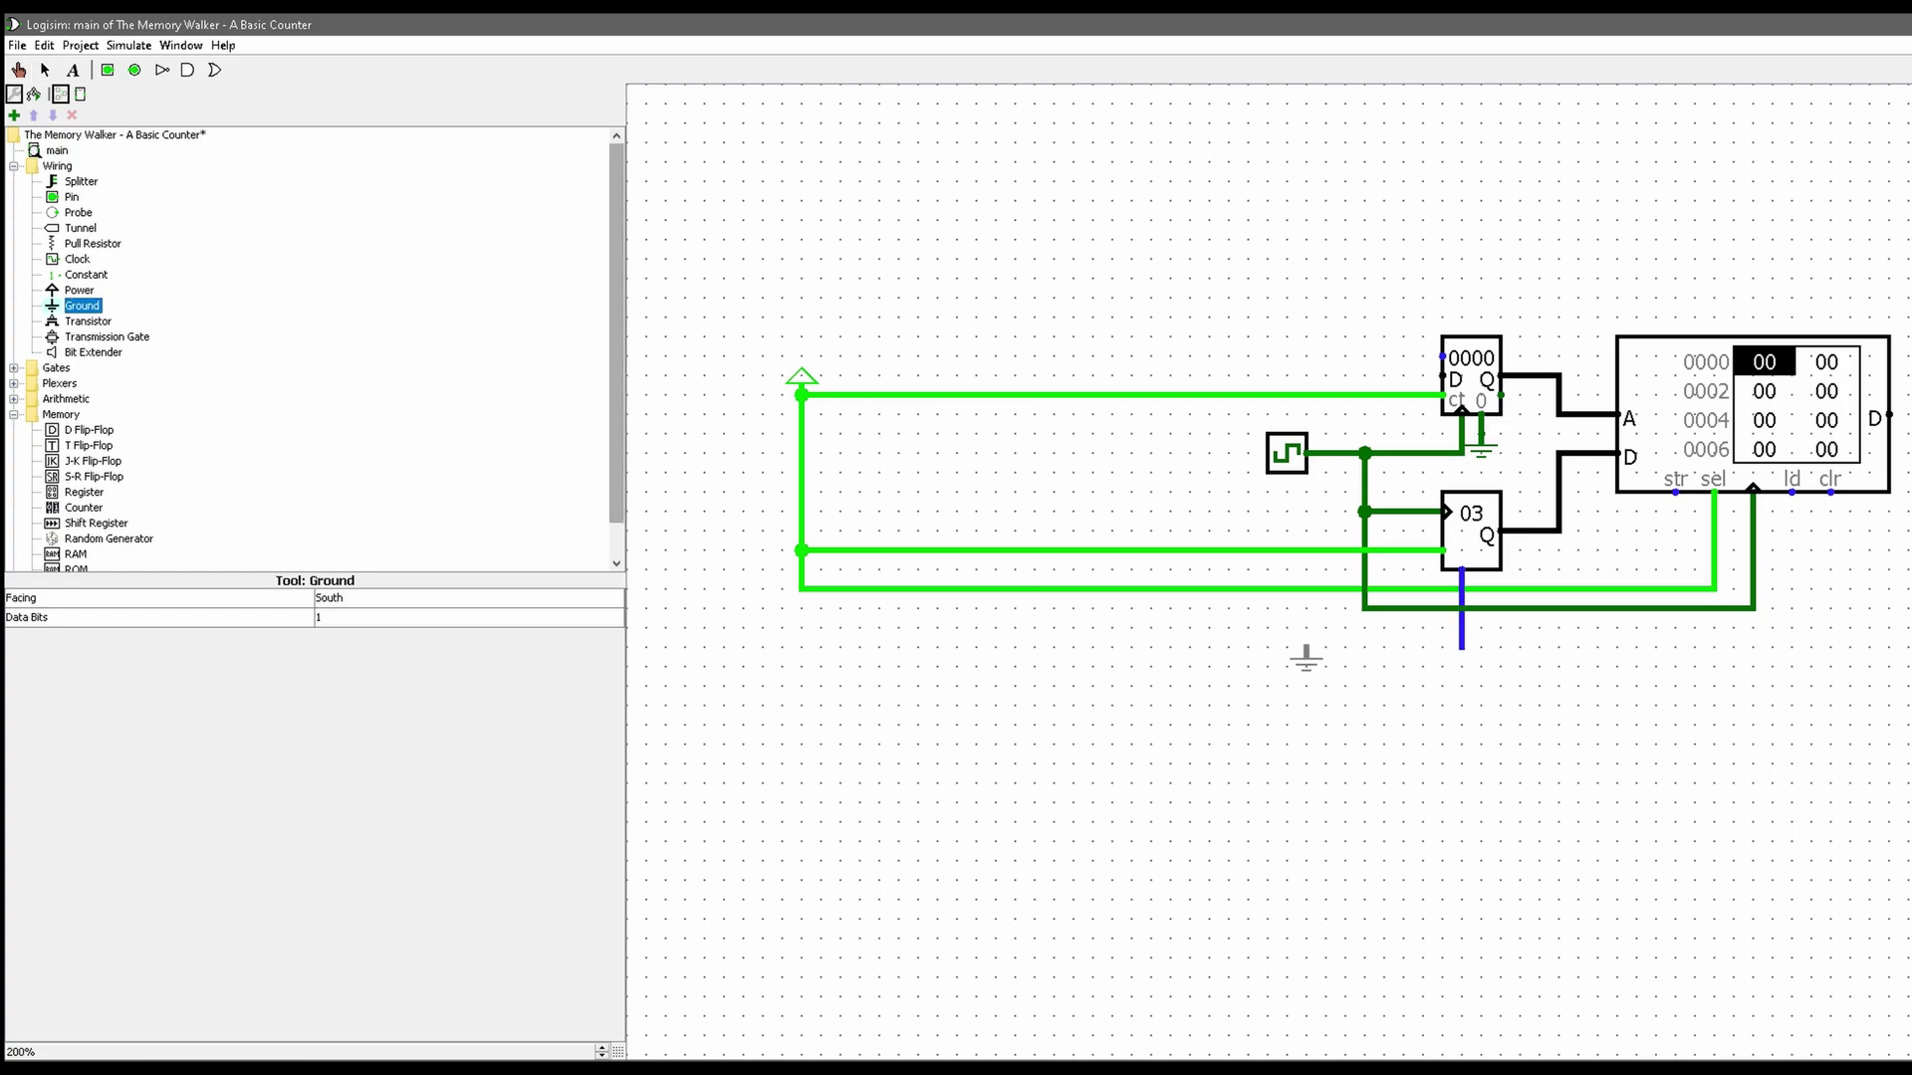
left_click(1461, 649)
mouse_move(1462, 648)
left_mouse_down()
mouse_move(1480, 666)
mouse_move(1462, 667)
left_mouse_up()
left_click(1538, 677)
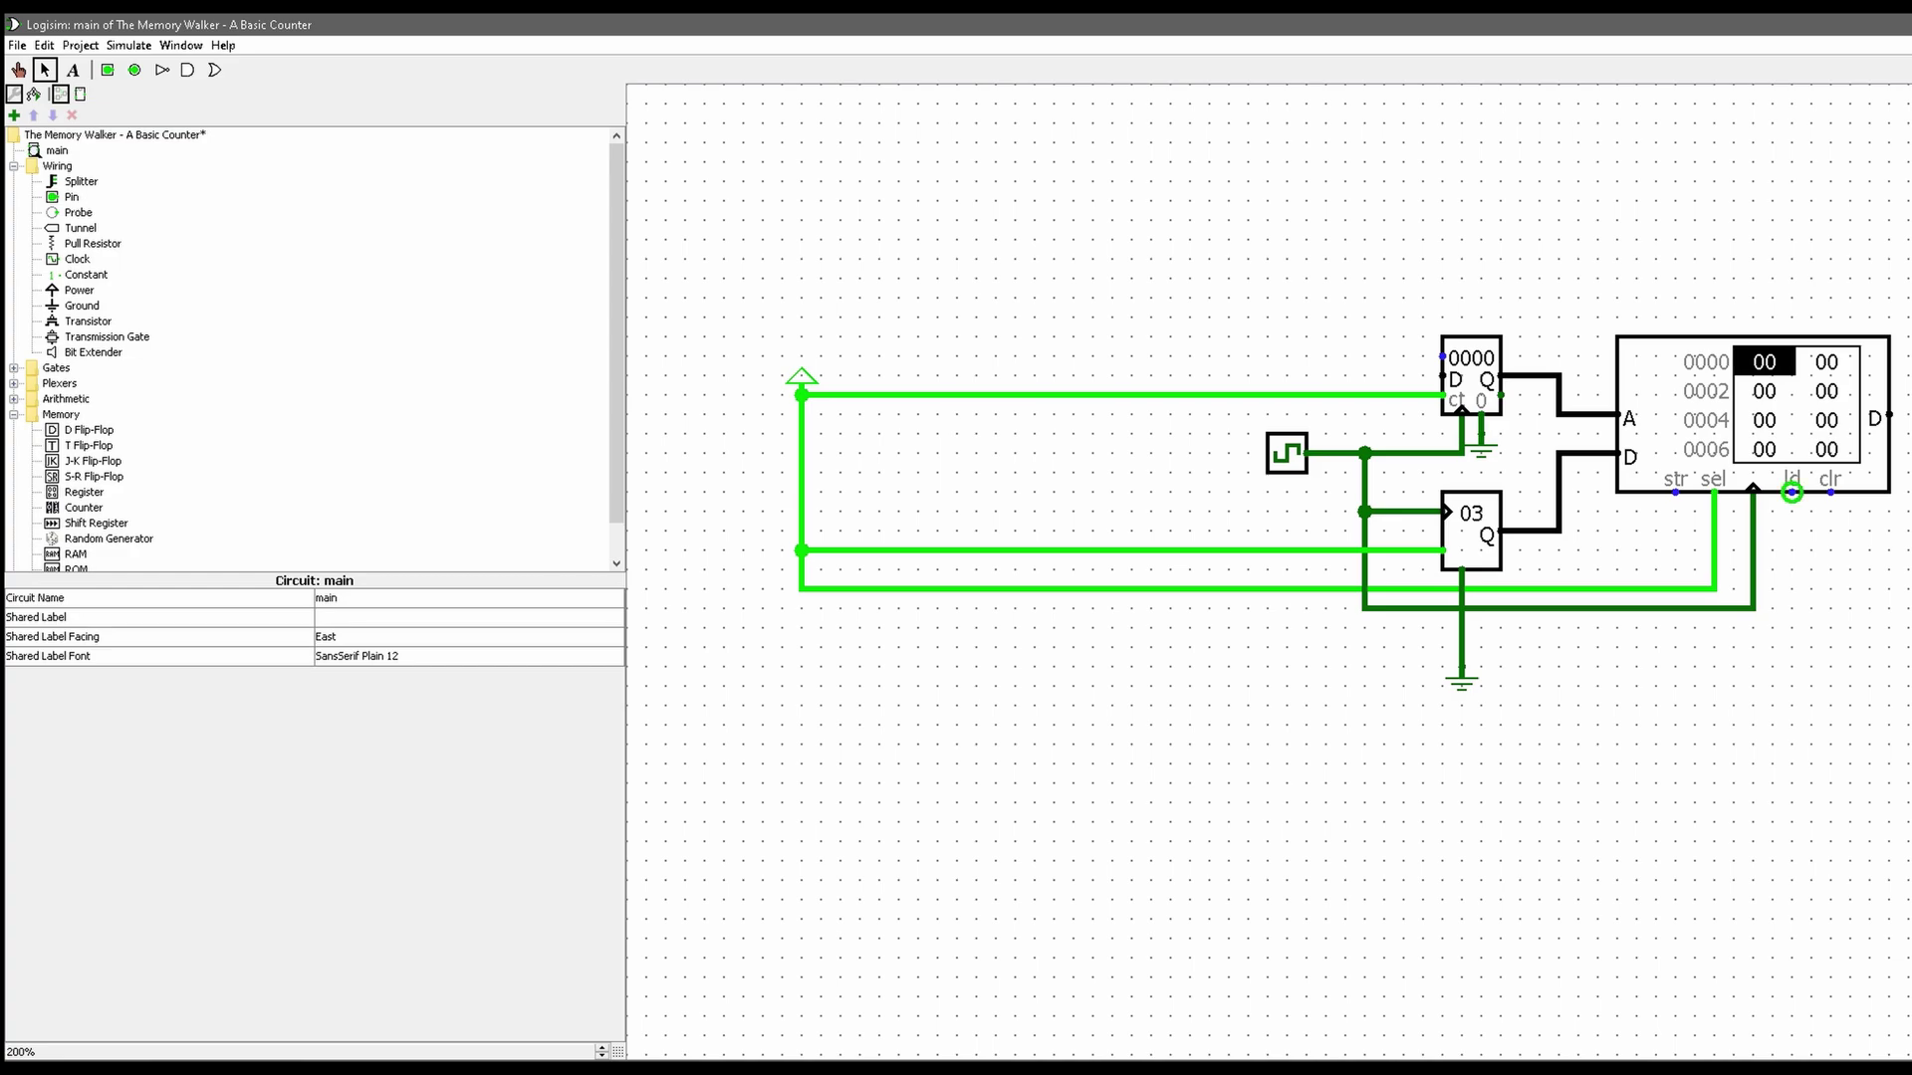
- Enable continuous clock ticks so the simulation fills the RAM with random values
left_click(1791, 492)
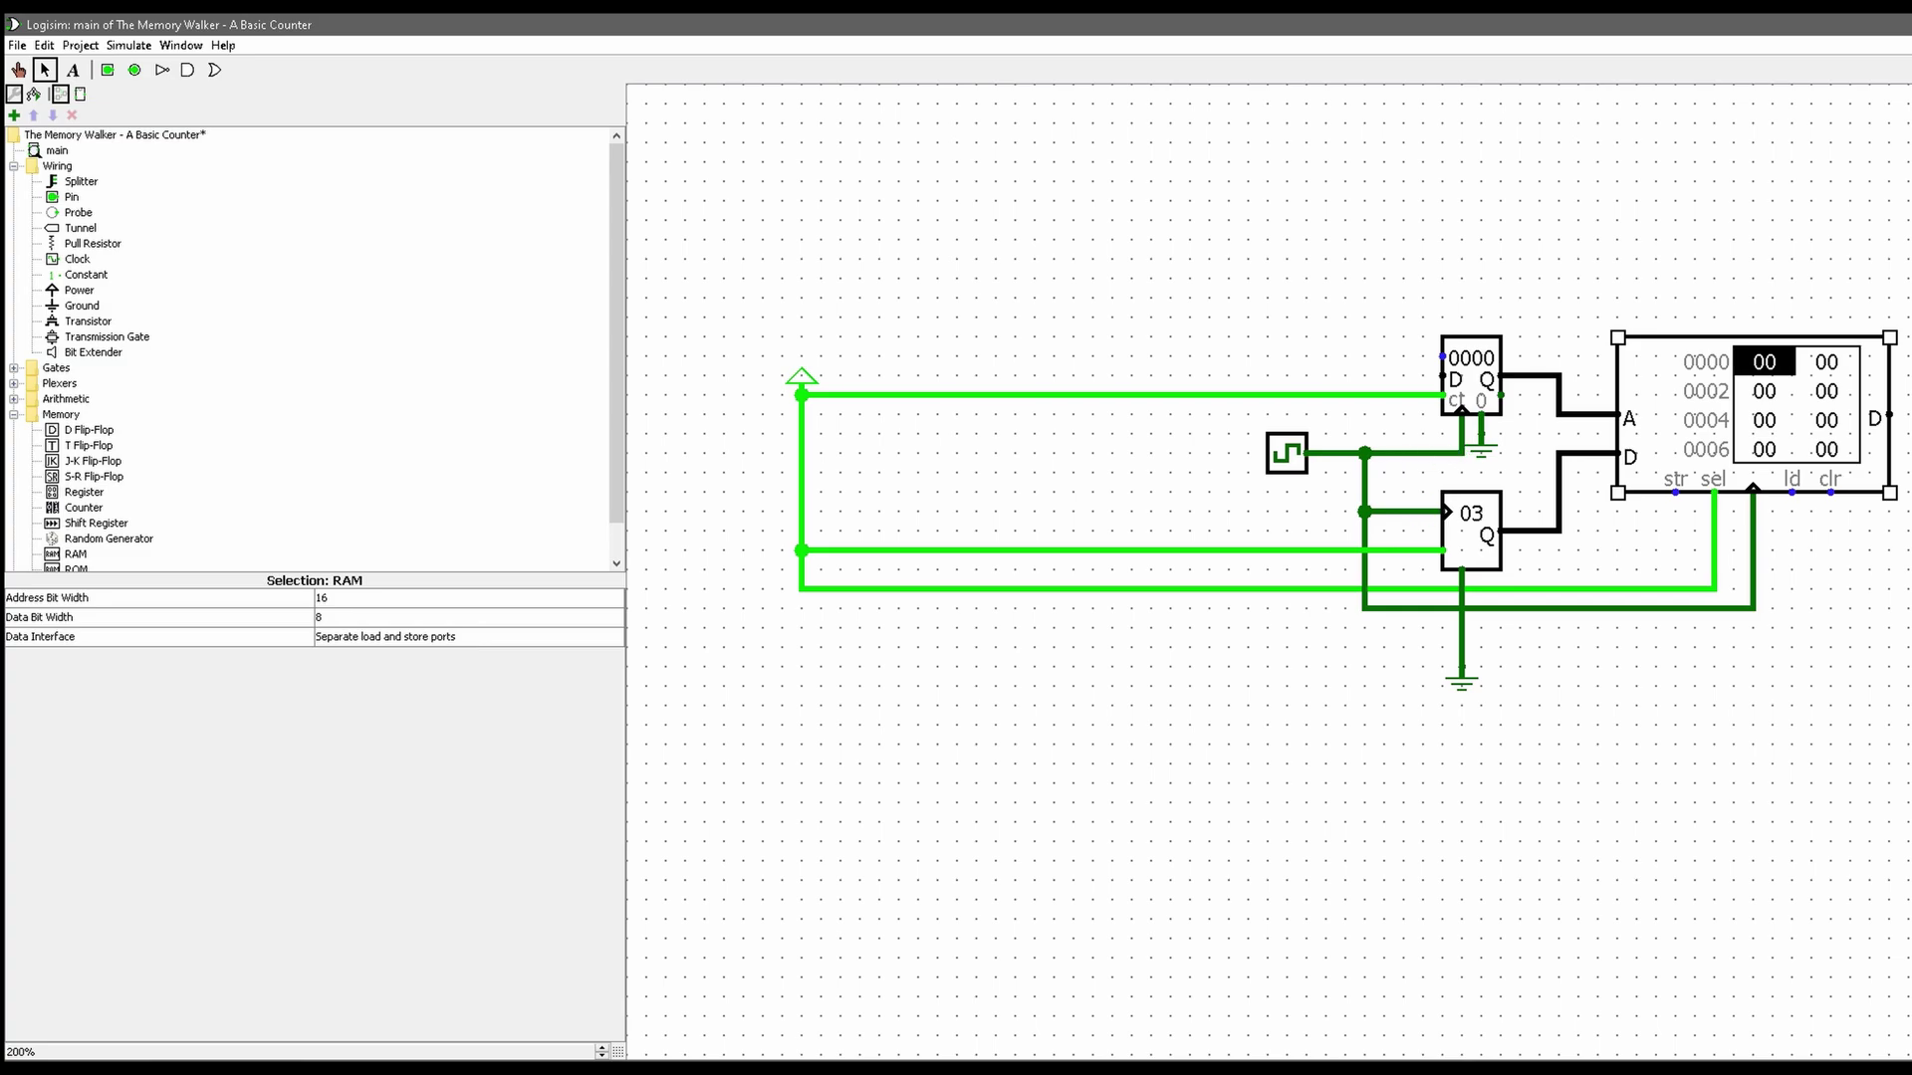
left_click(129, 46)
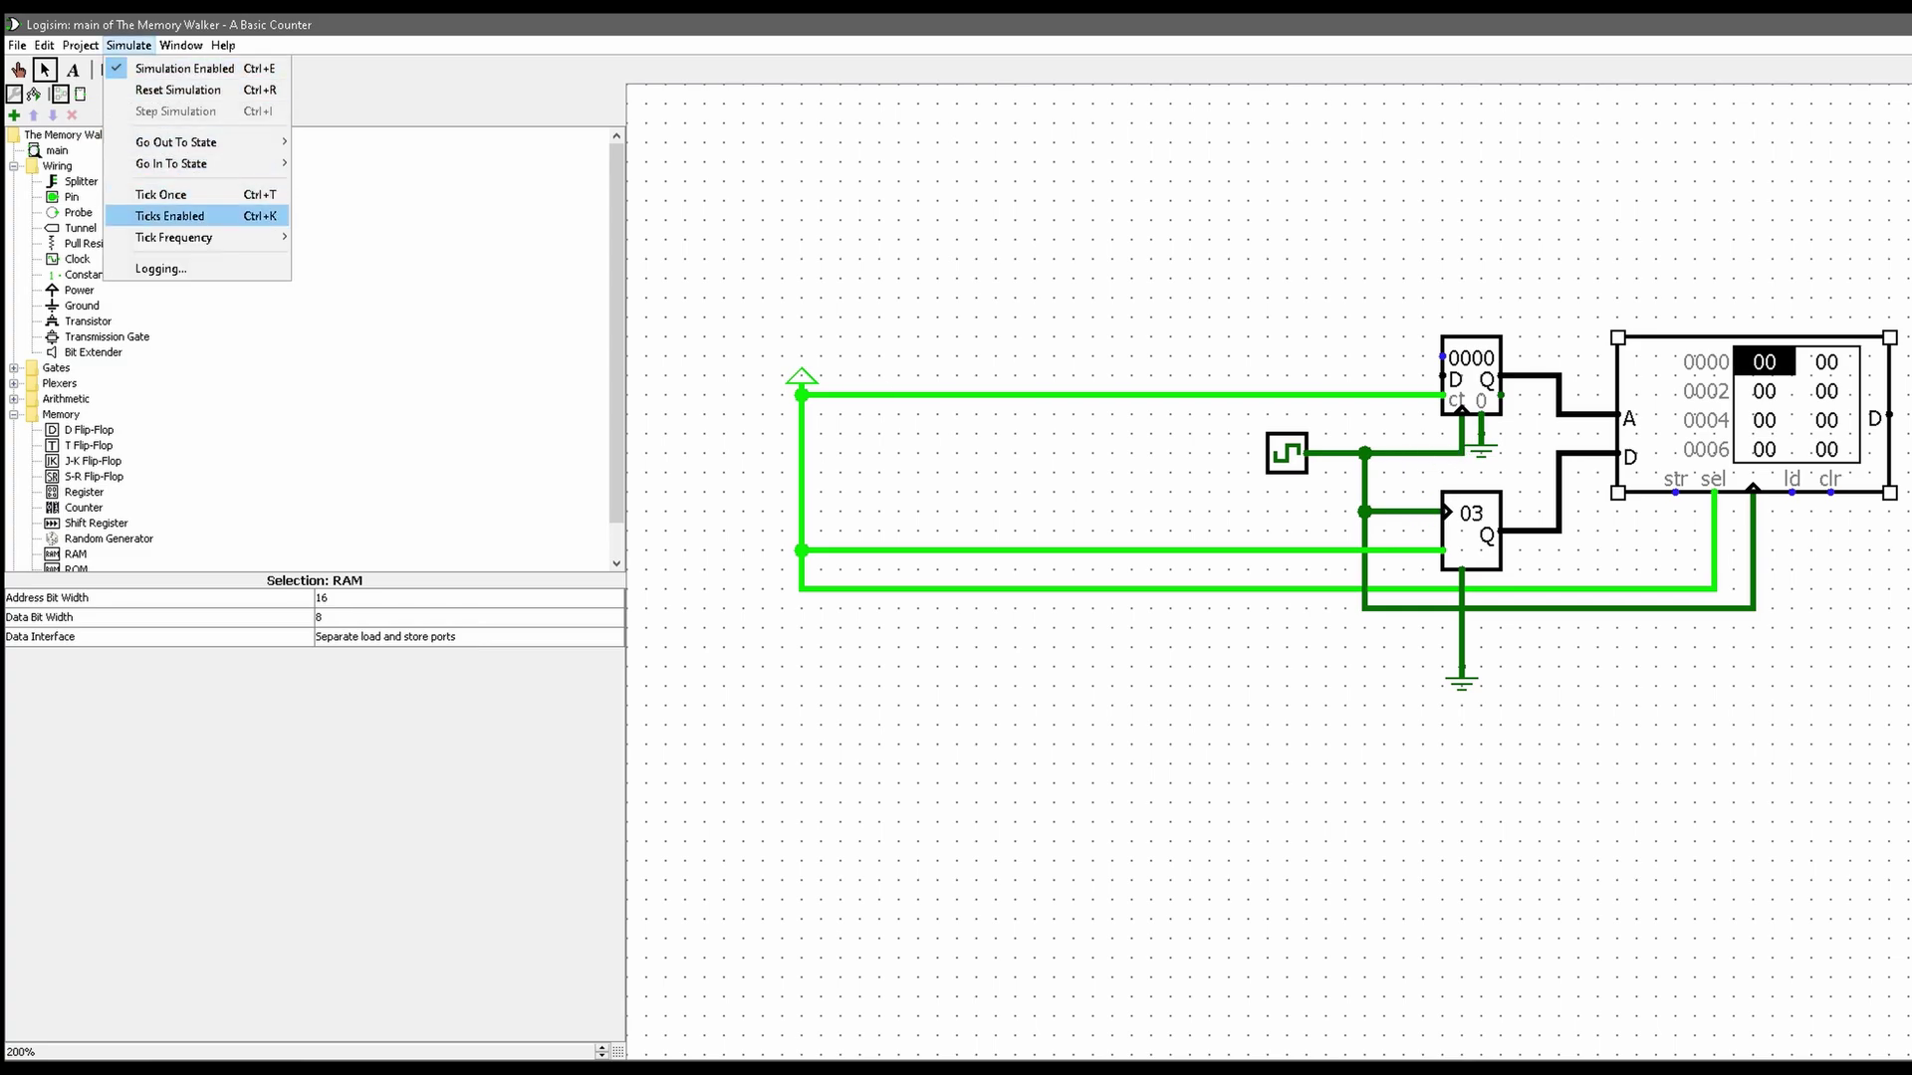
left_click(169, 217)
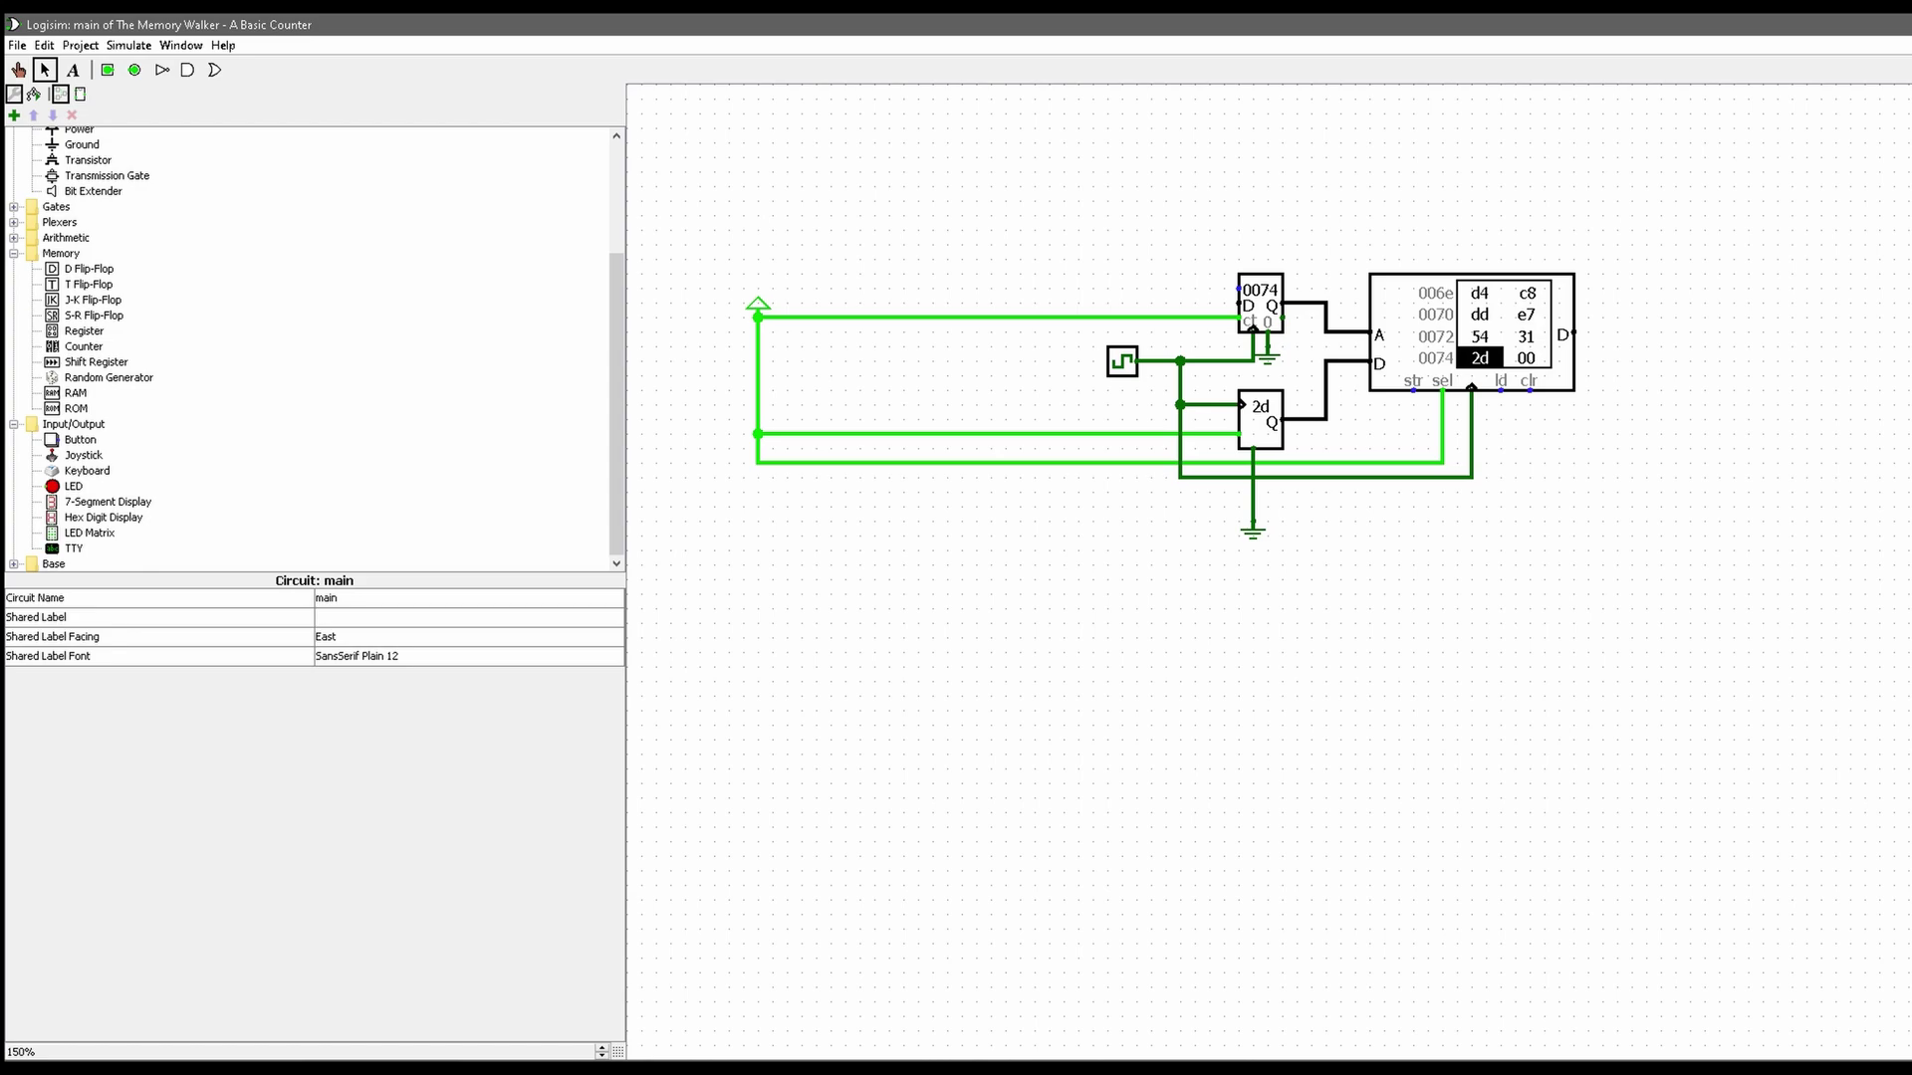
- Place two Hex Digit Displays side by side above and to the right of the RAM
left_click(104, 518)
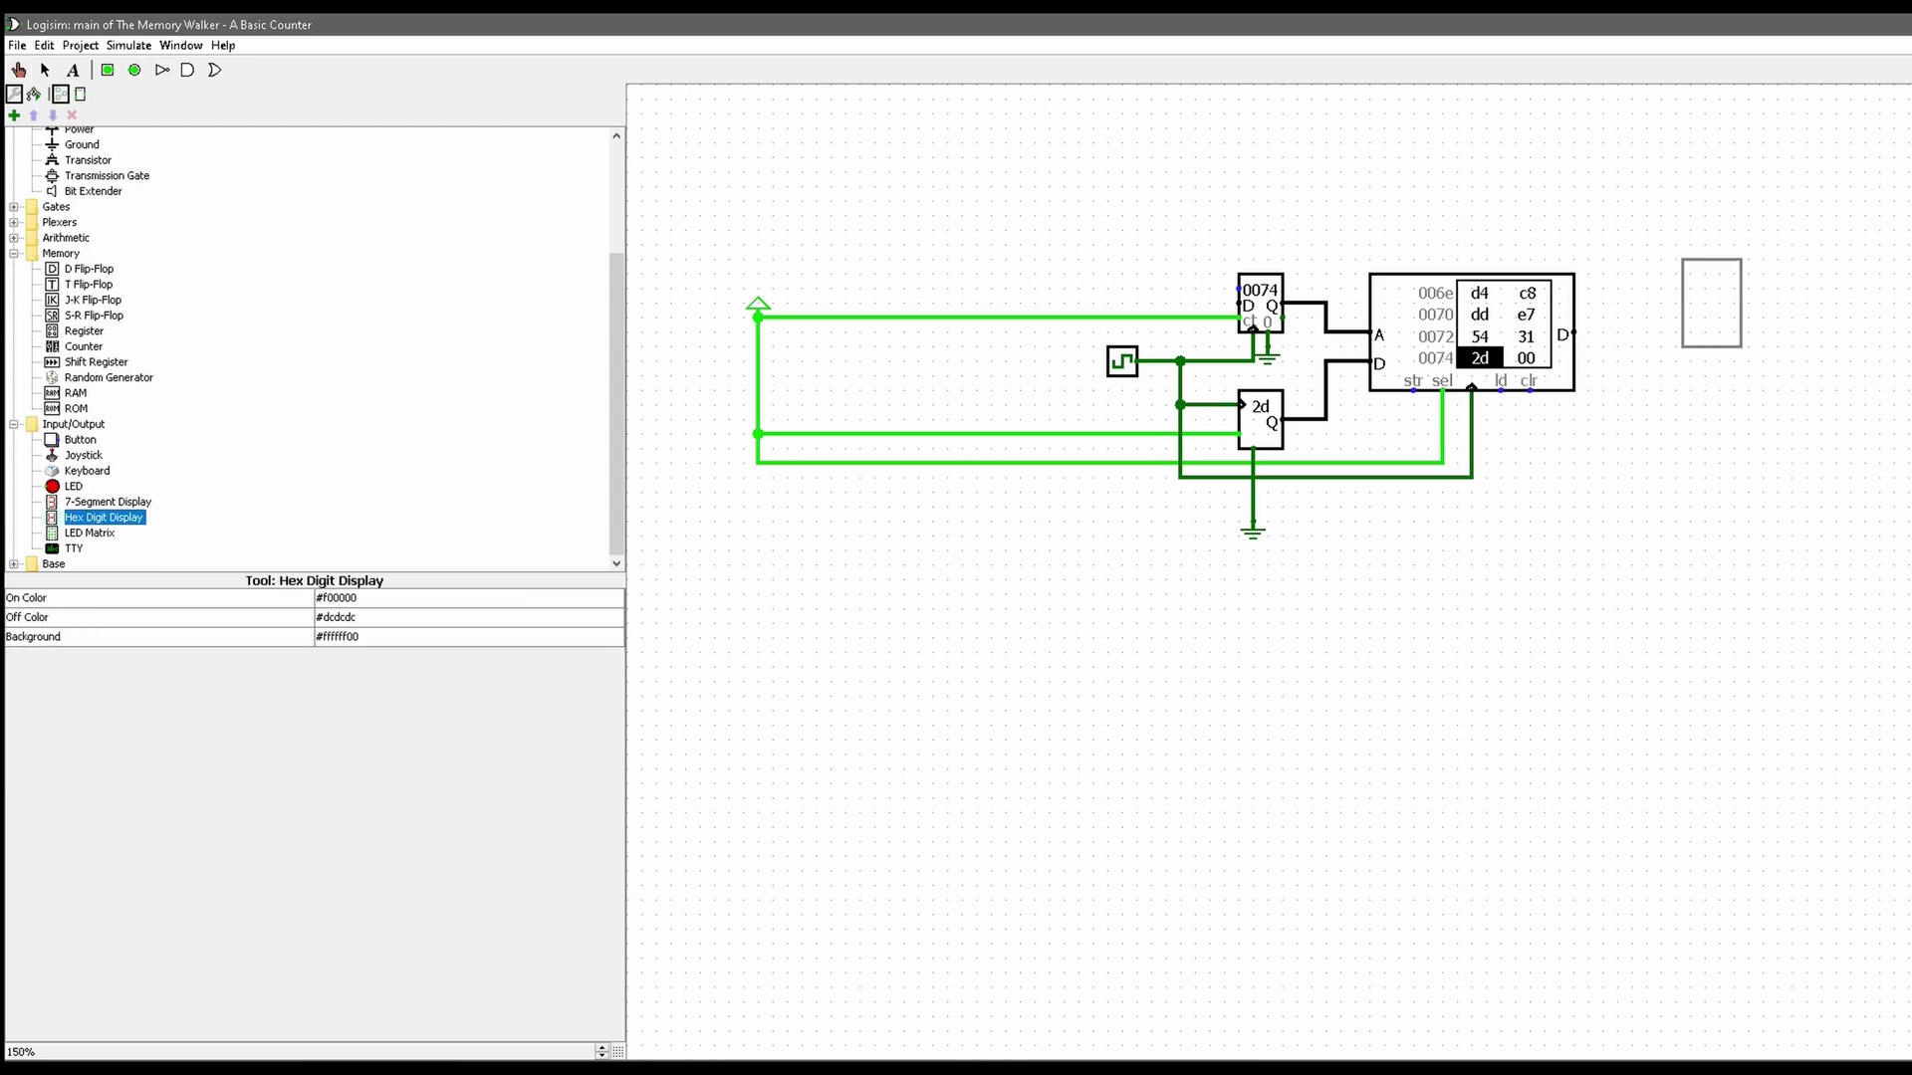
left_click(1748, 303)
left_click(104, 517)
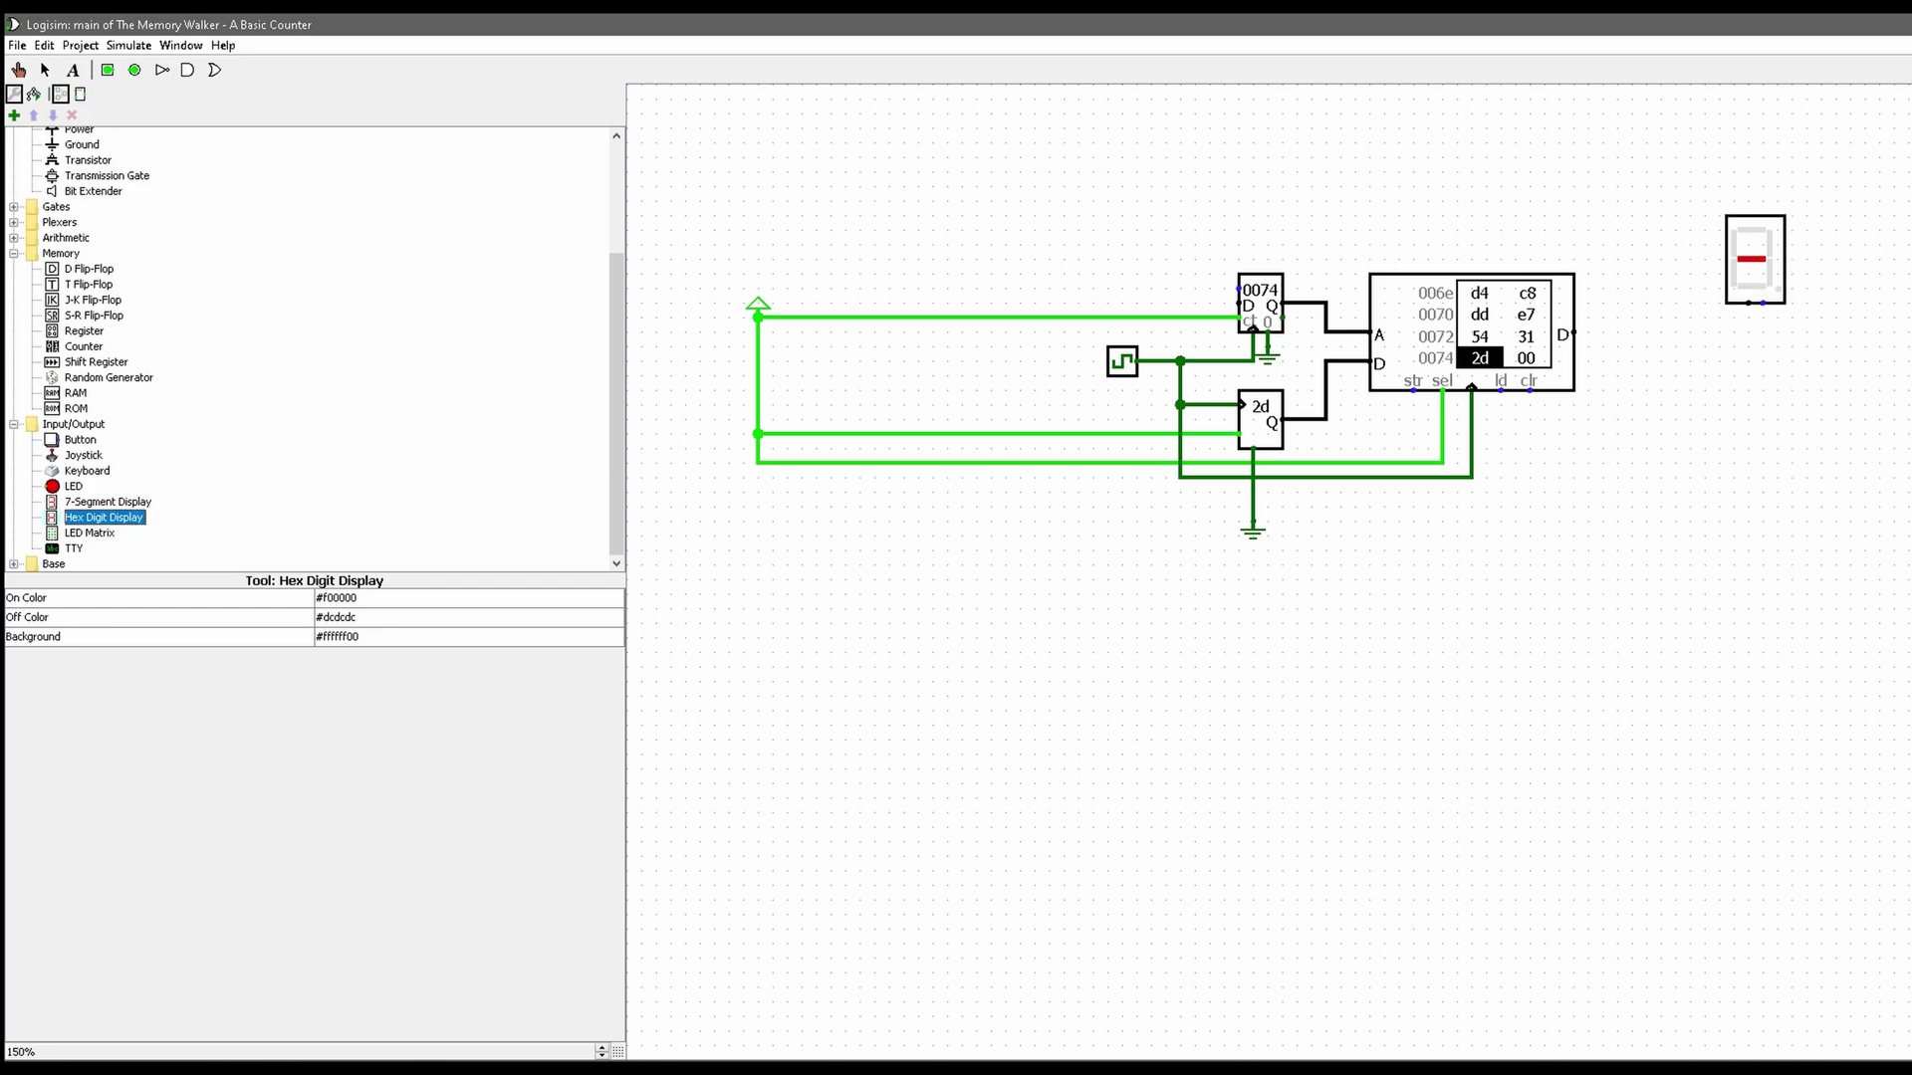
left_click(1865, 303)
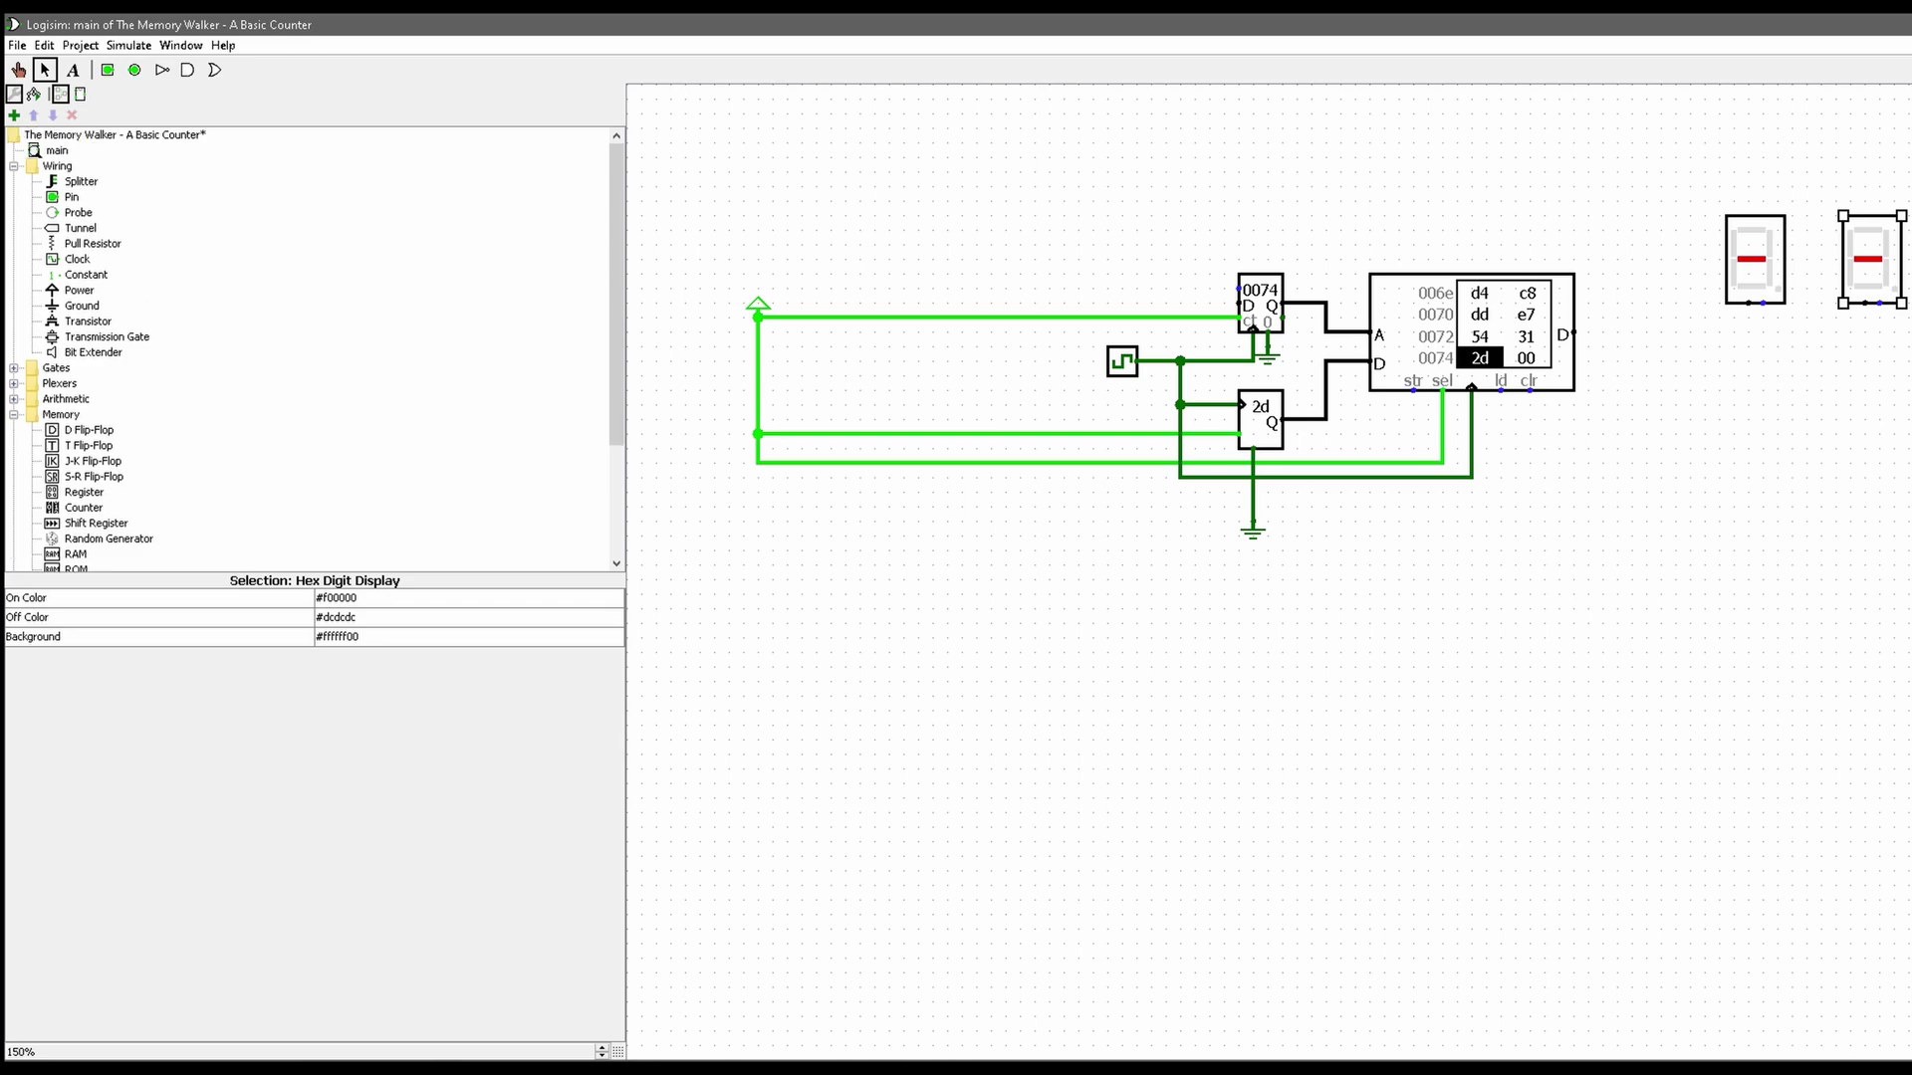
- Place a Splitter right of the RAM, move both Hex Digit Displays higher, and wire the Splitter between them and the RAM's D output
left_click(81, 181)
left_click(1648, 332)
left_click_drag(1676, 303, 1755, 215)
left_click(1754, 259)
left_click_drag(1871, 259, 1857, 215)
left_click_drag(1704, 303, 1850, 259)
left_click_drag(1675, 317, 1748, 259)
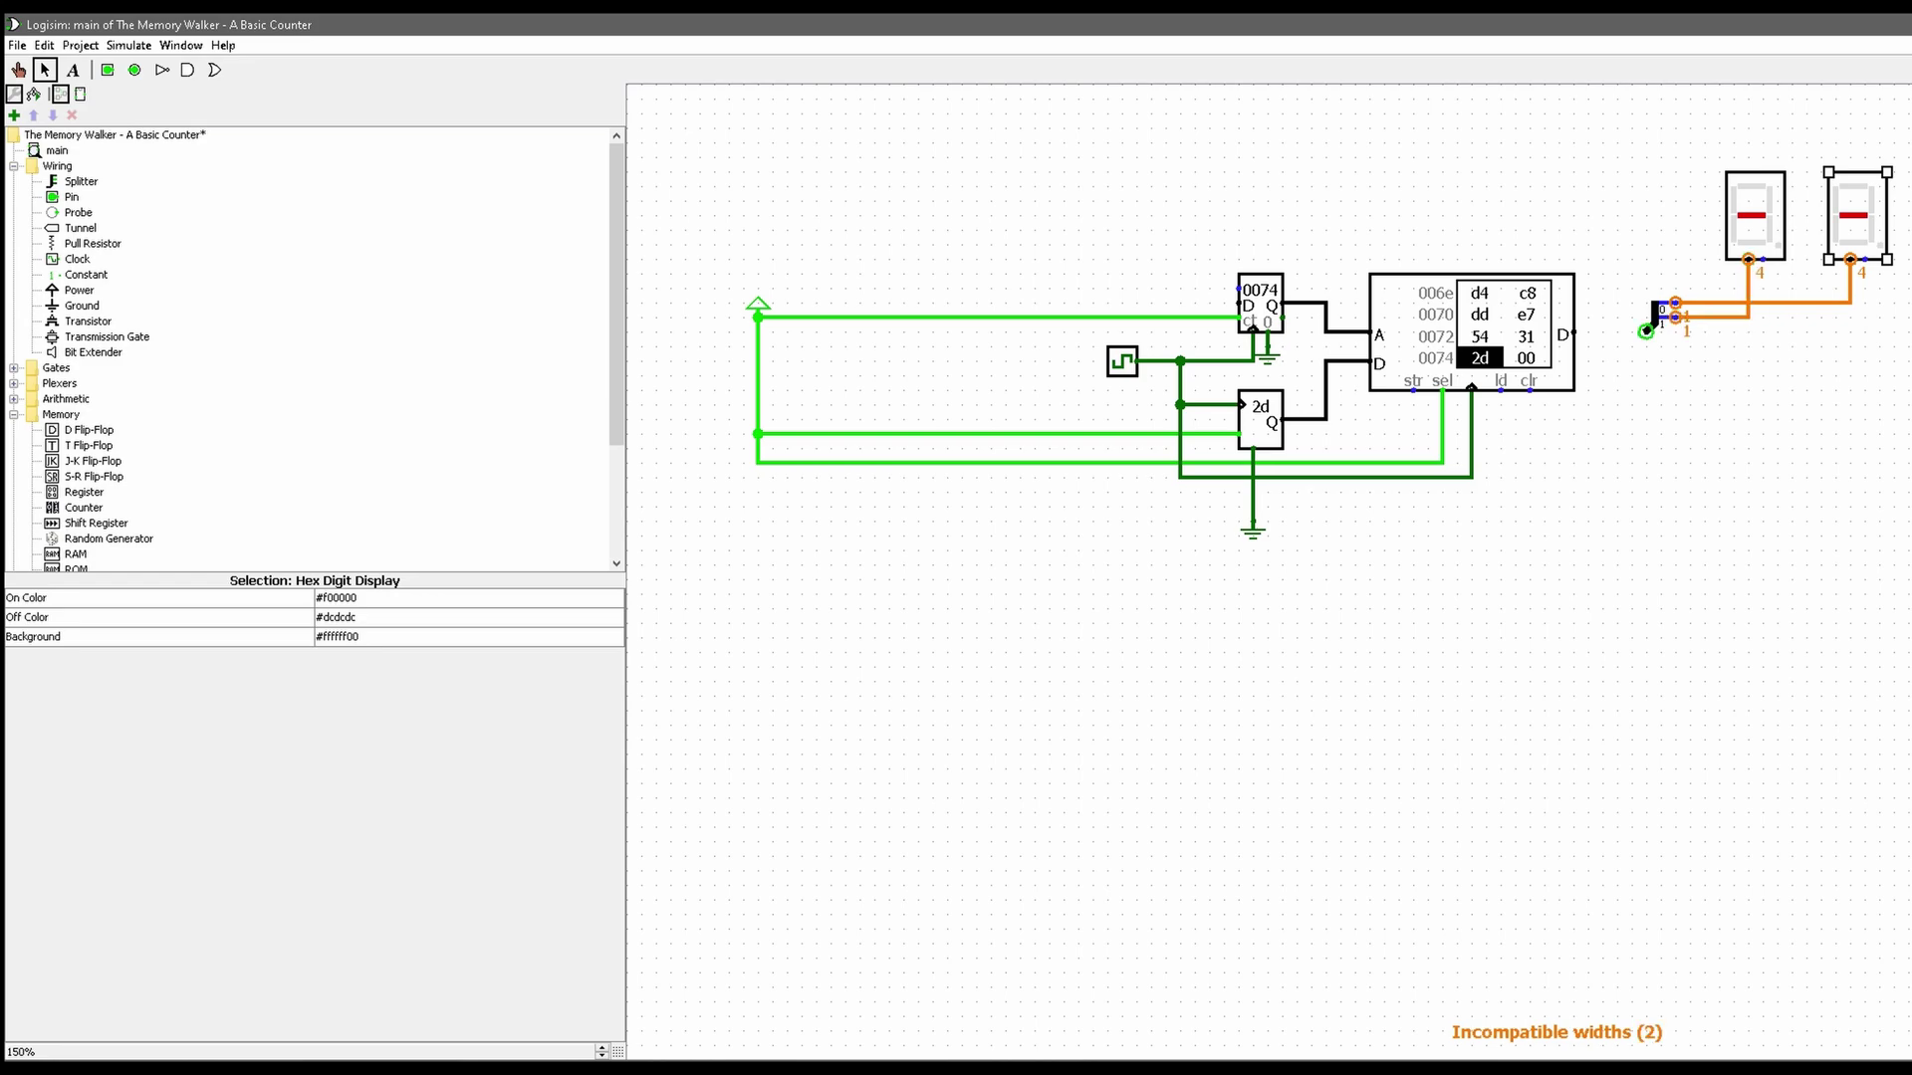
left_click_drag(1646, 331, 1573, 333)
- Set the Bit Width In of the Splitter right of the RAM to 8
left_click(1655, 317)
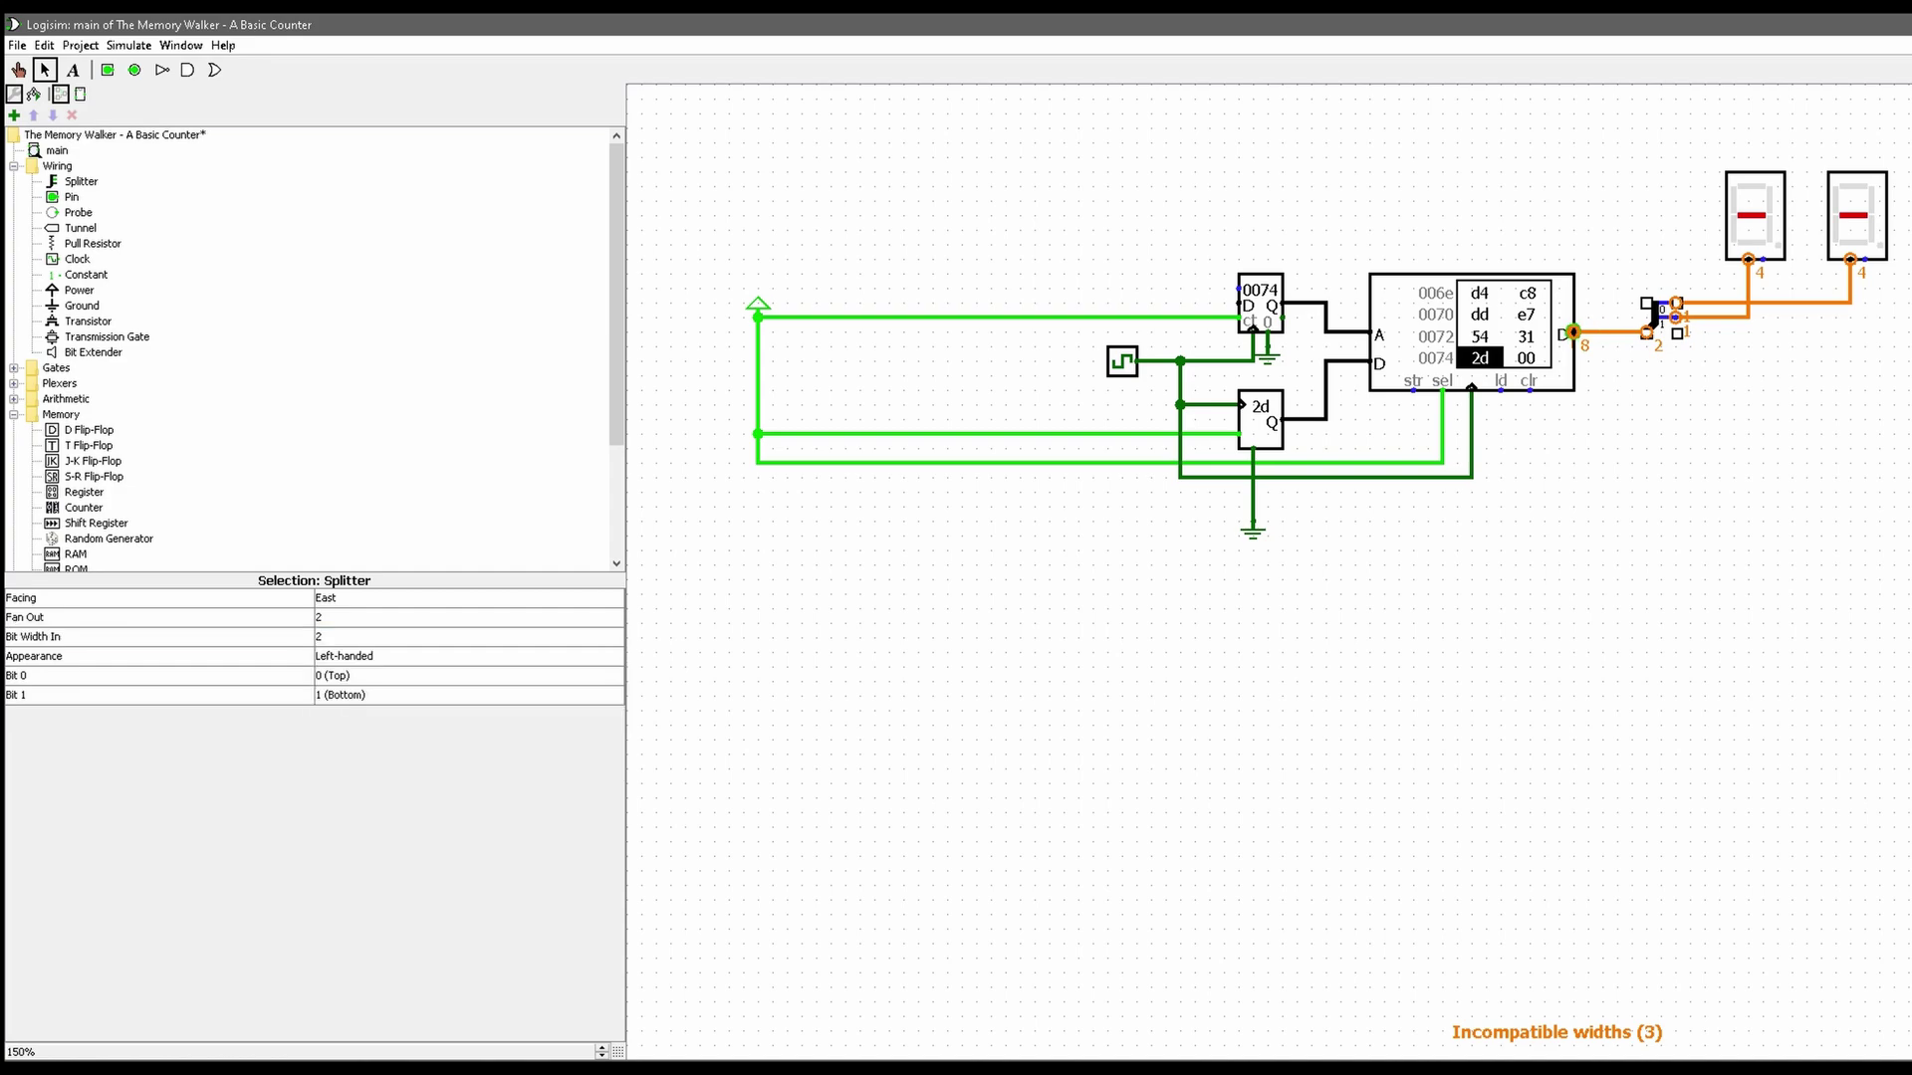
left_click(399, 617)
left_click(399, 638)
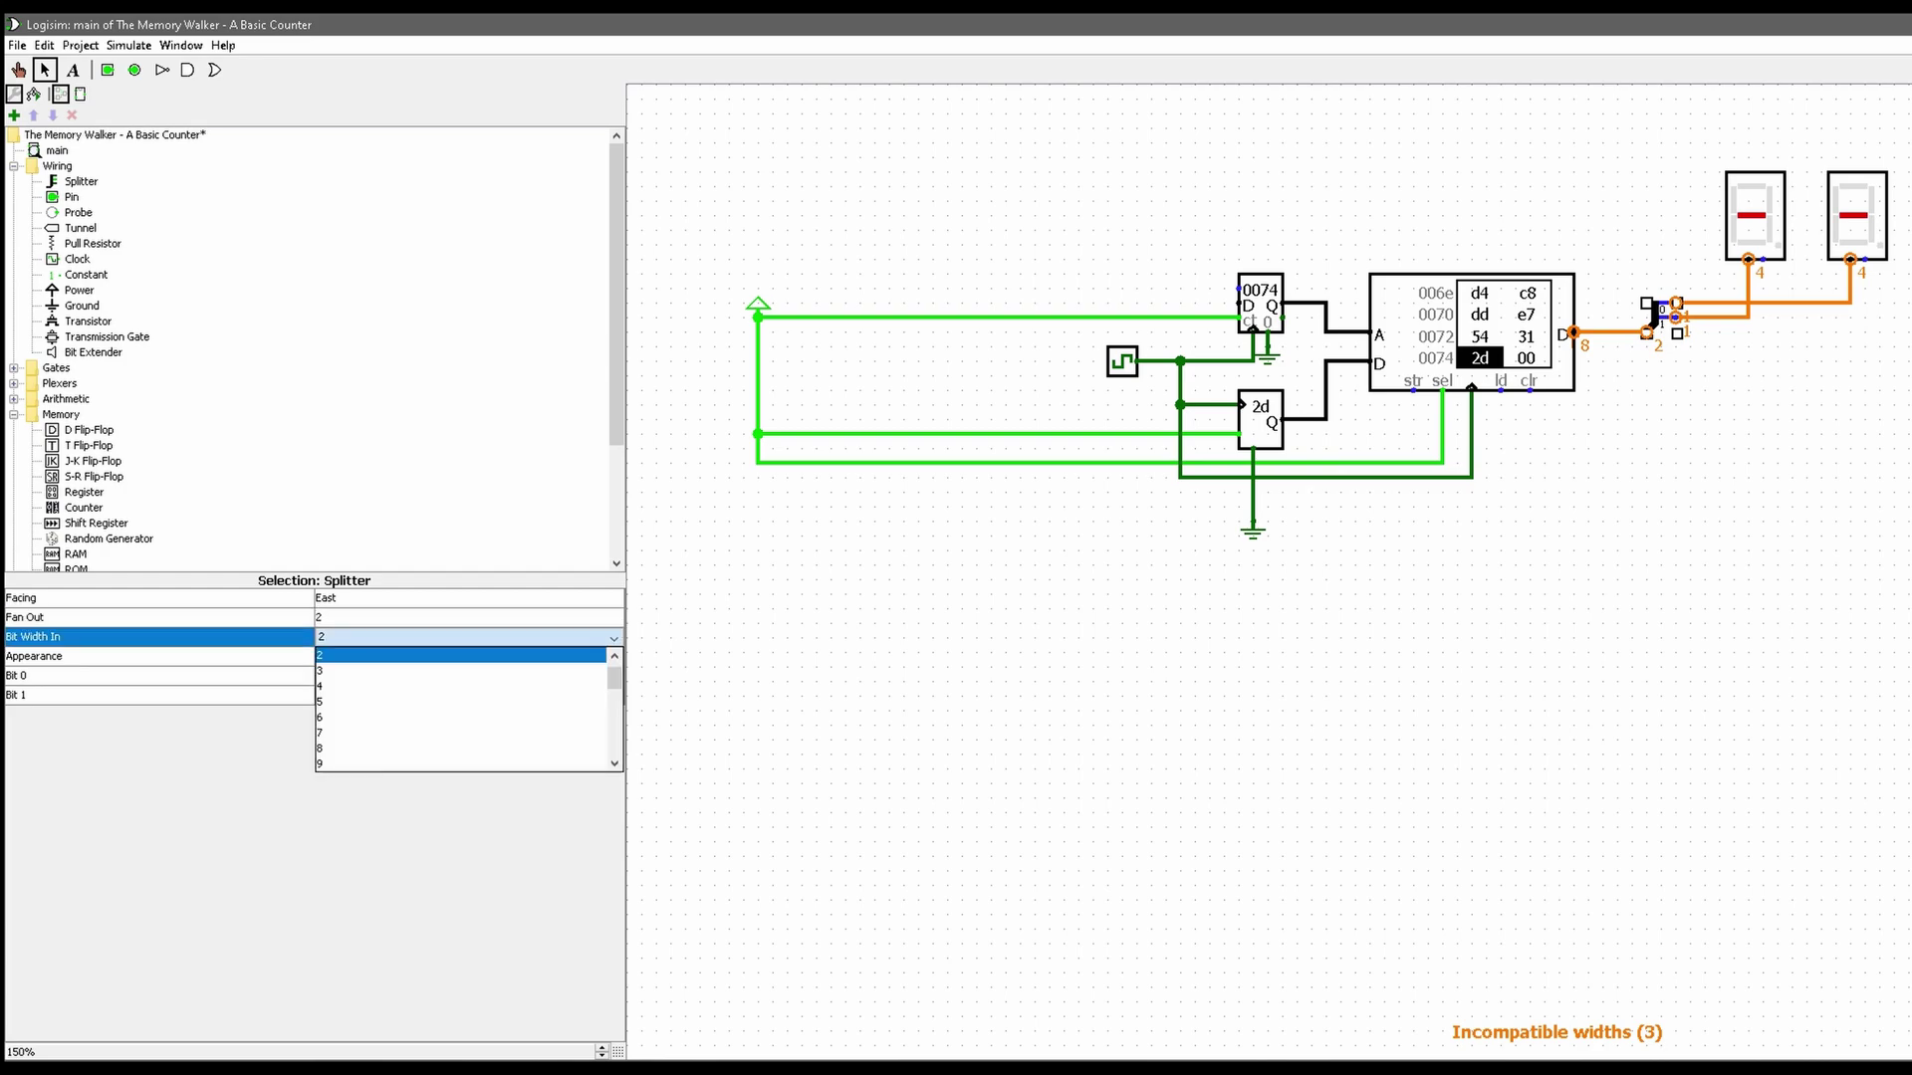
left_click(458, 748)
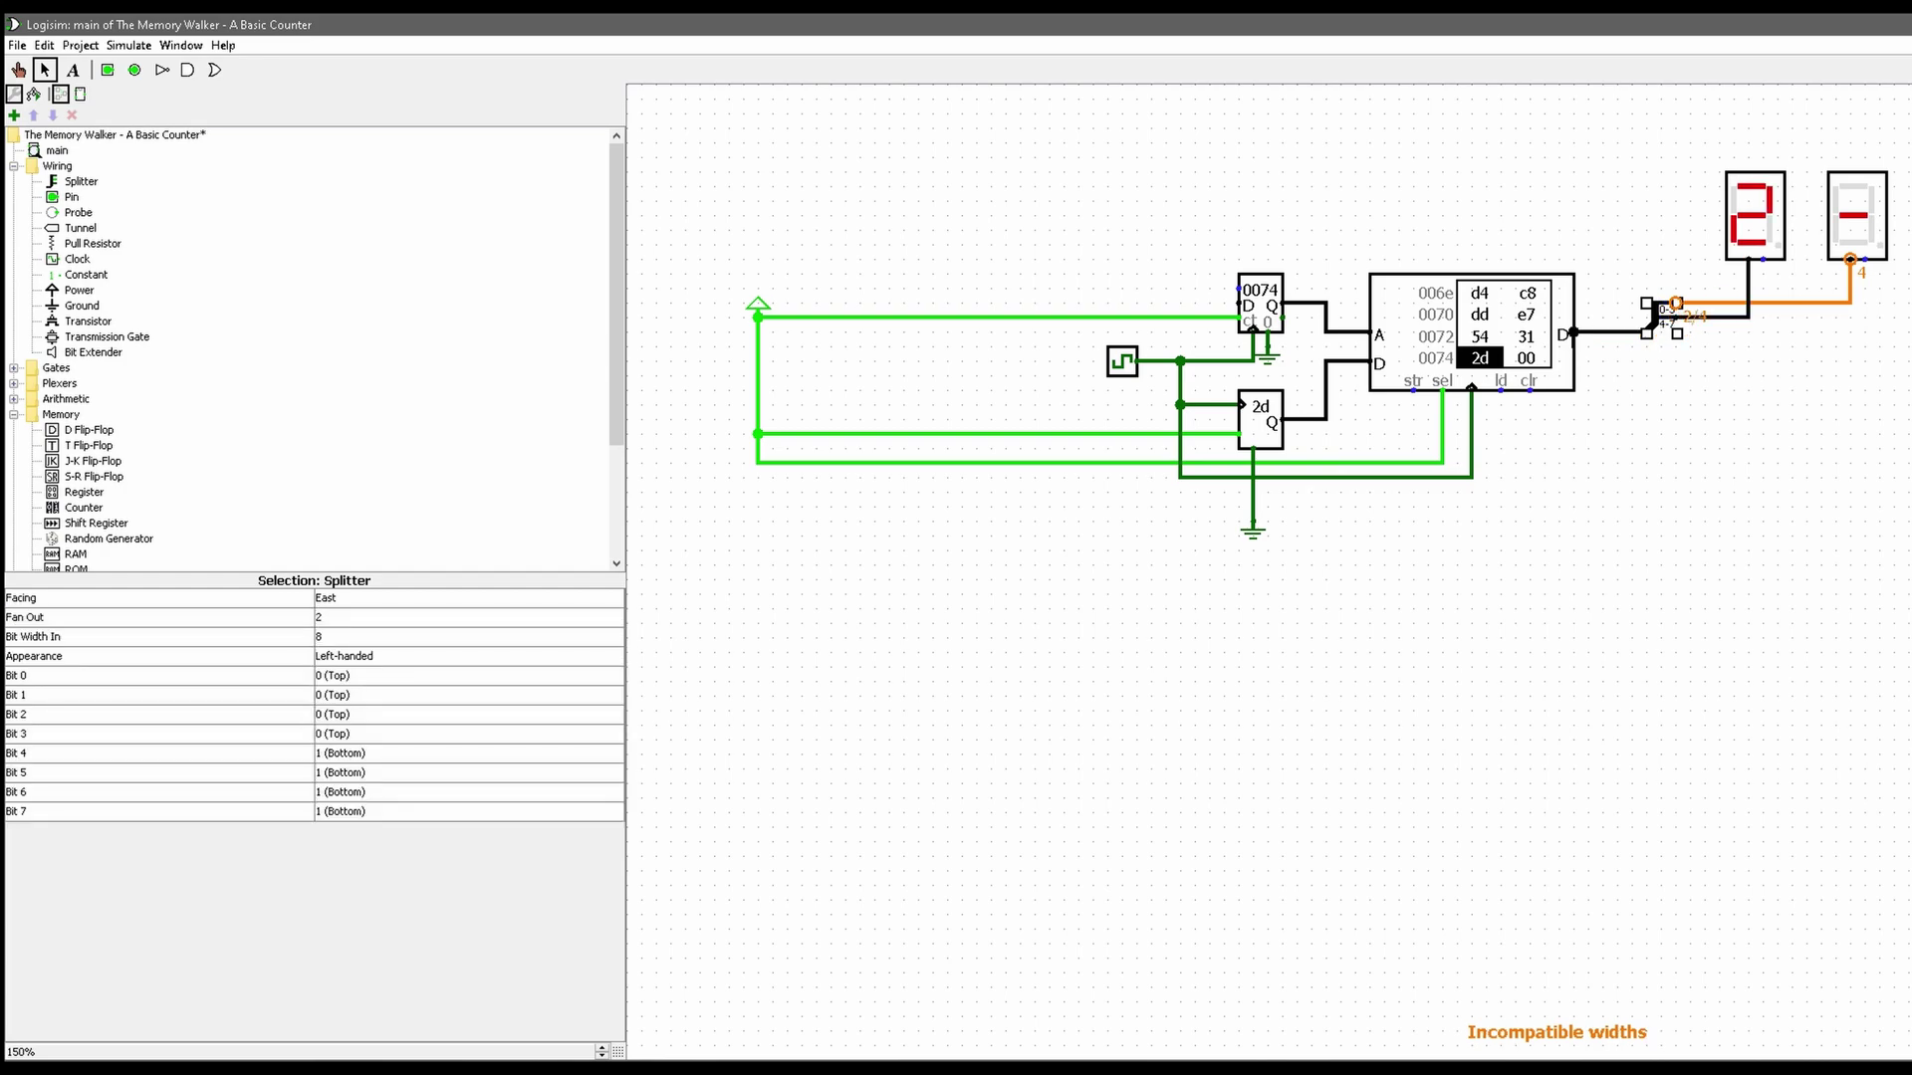
- Delete the wire between the Splitter's upper output and the right Hex Digit Display, and redraw it
left_click(1765, 383)
left_click(1778, 303)
key("Delete")
left_click_drag(1673, 303, 1837, 303)
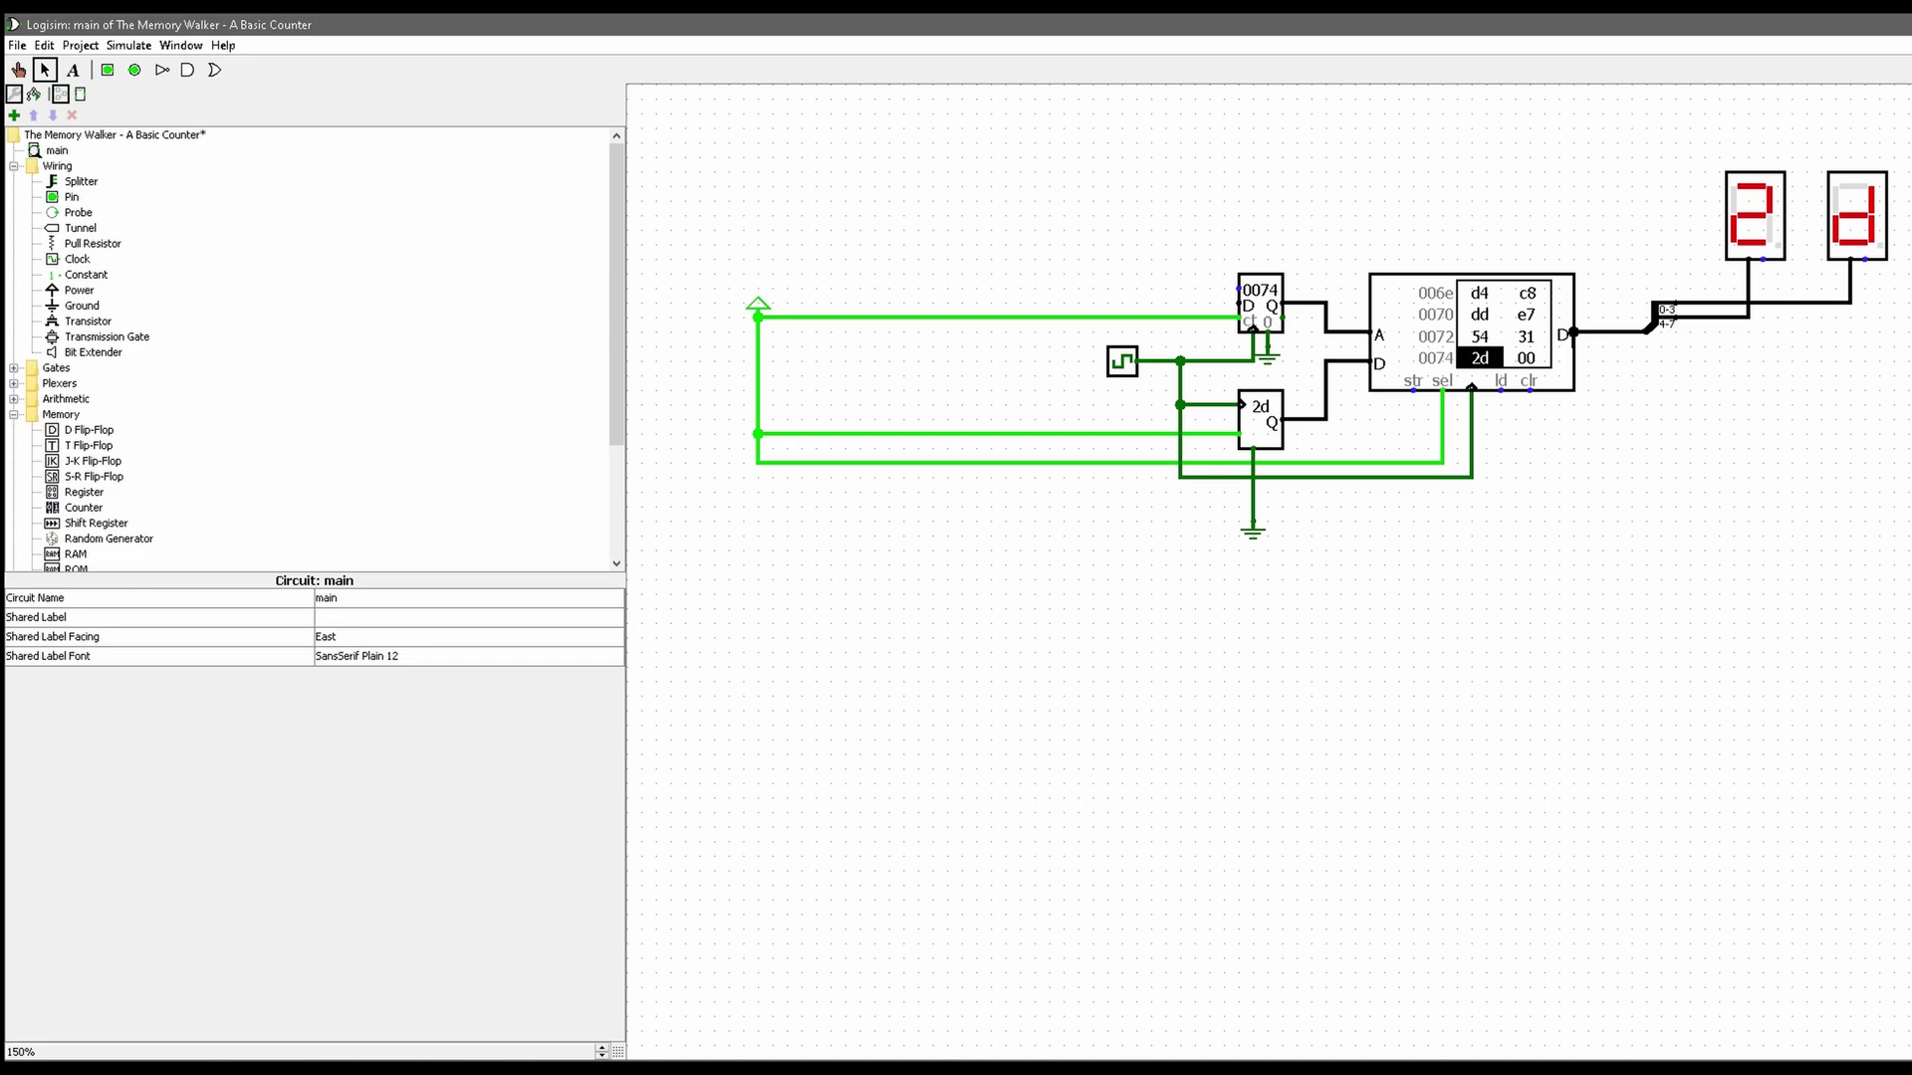
- Reset the simulation, tick the clock to check the RAM's writes against the displays, and reset the simulation again
key("ctrl+r")
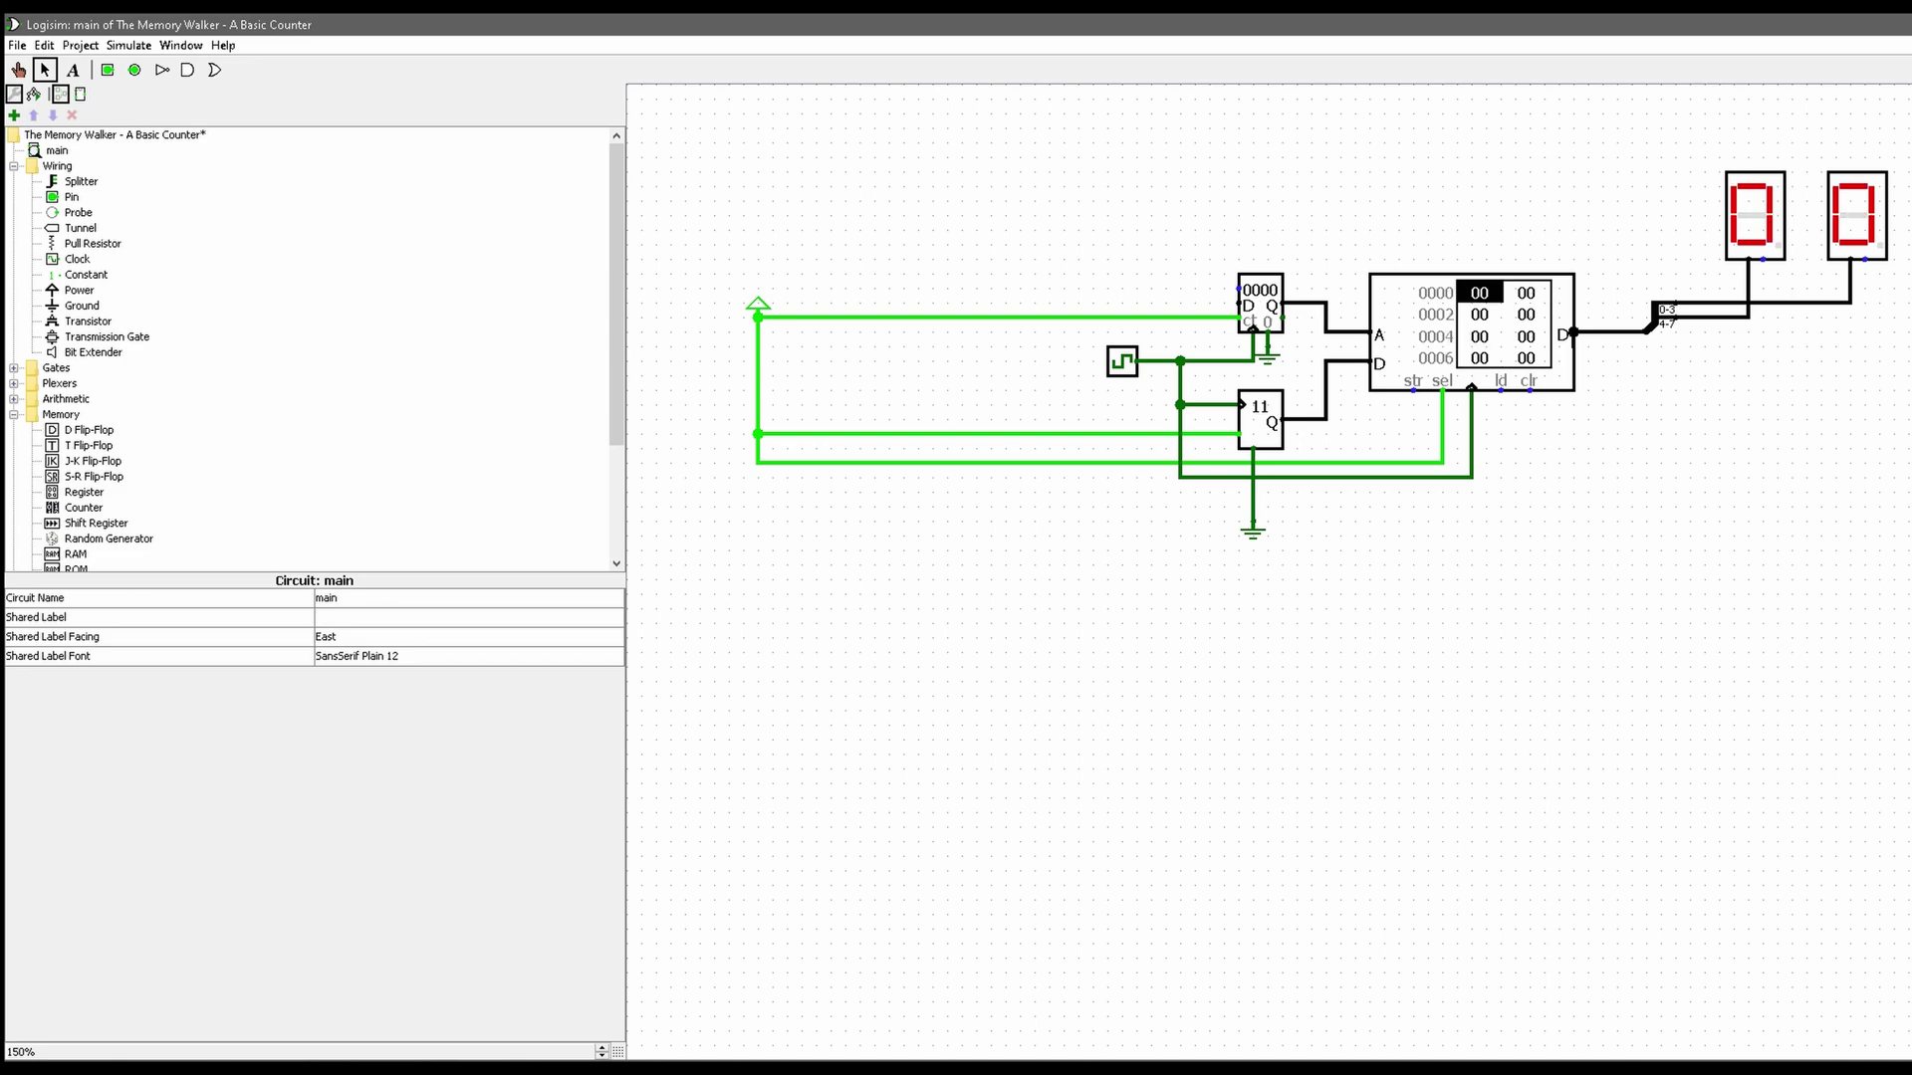
left_click(1122, 361)
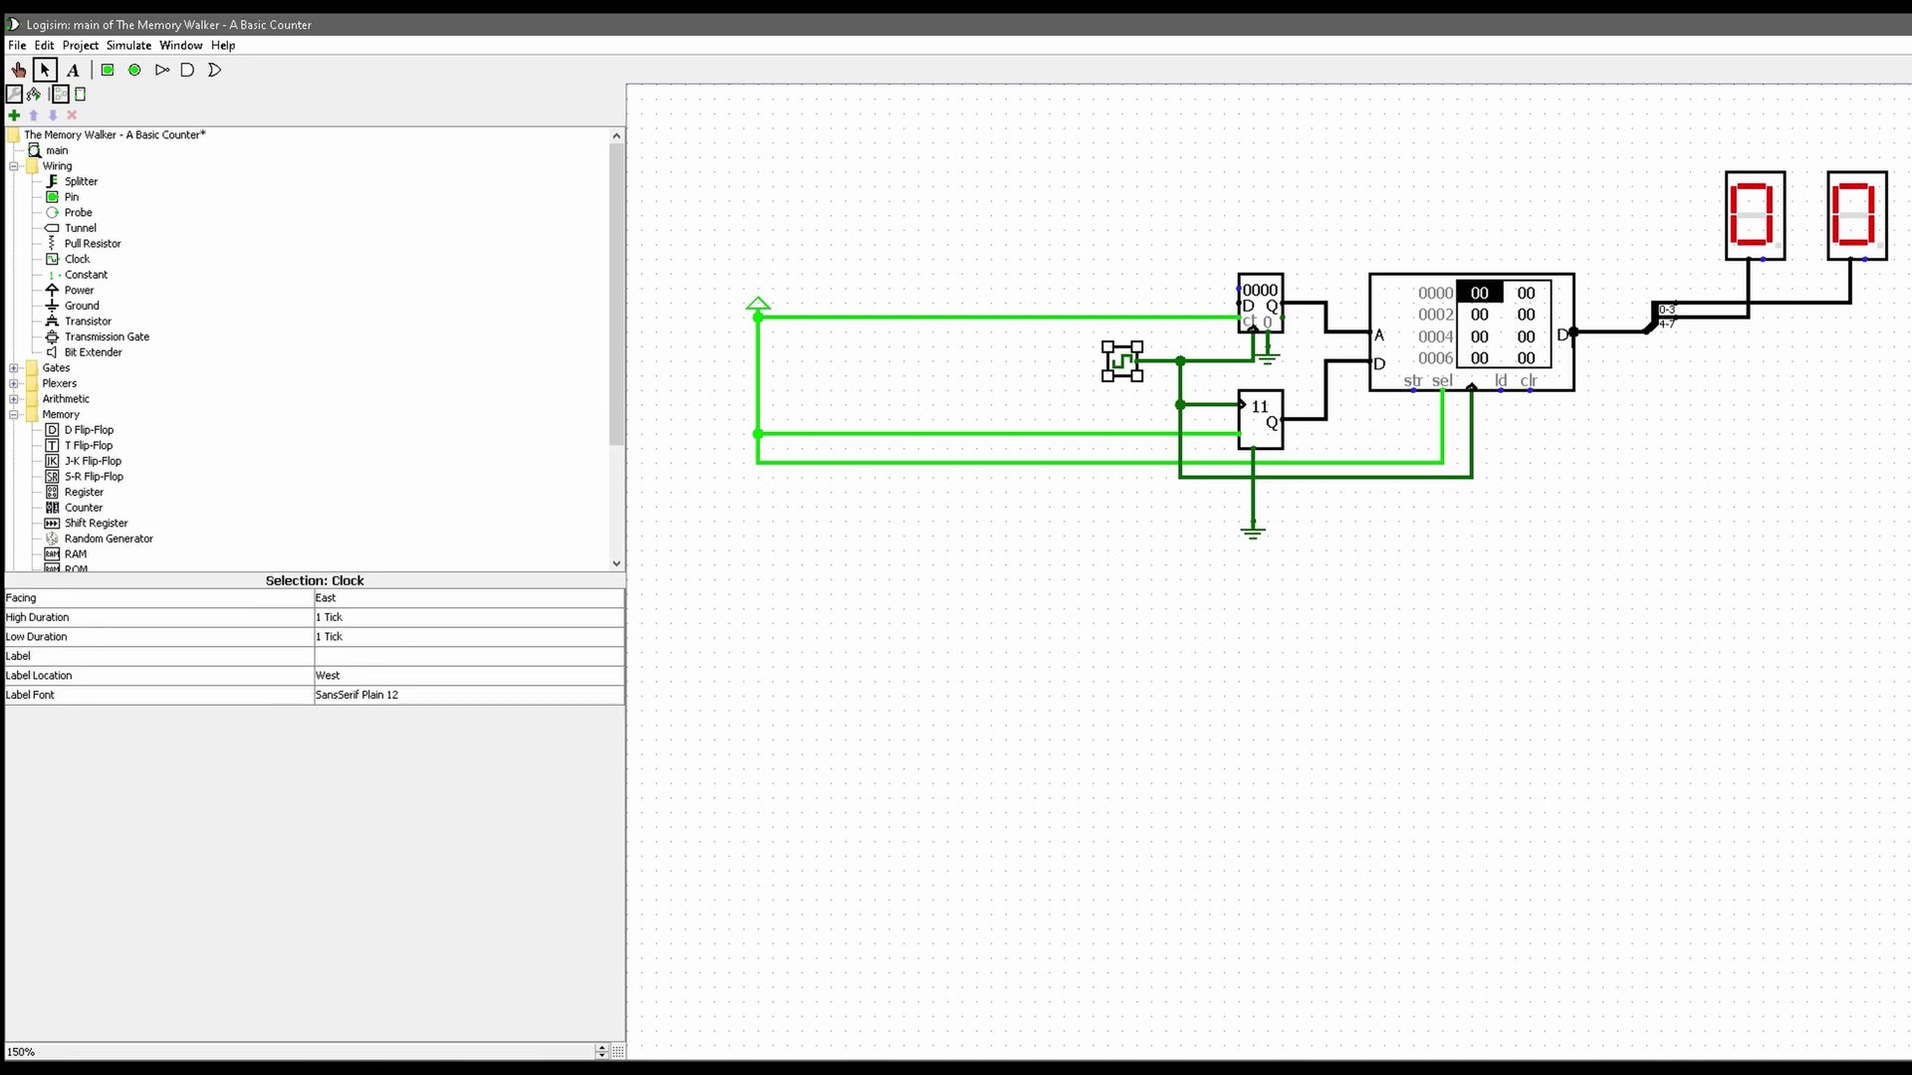
left_click(1086, 558)
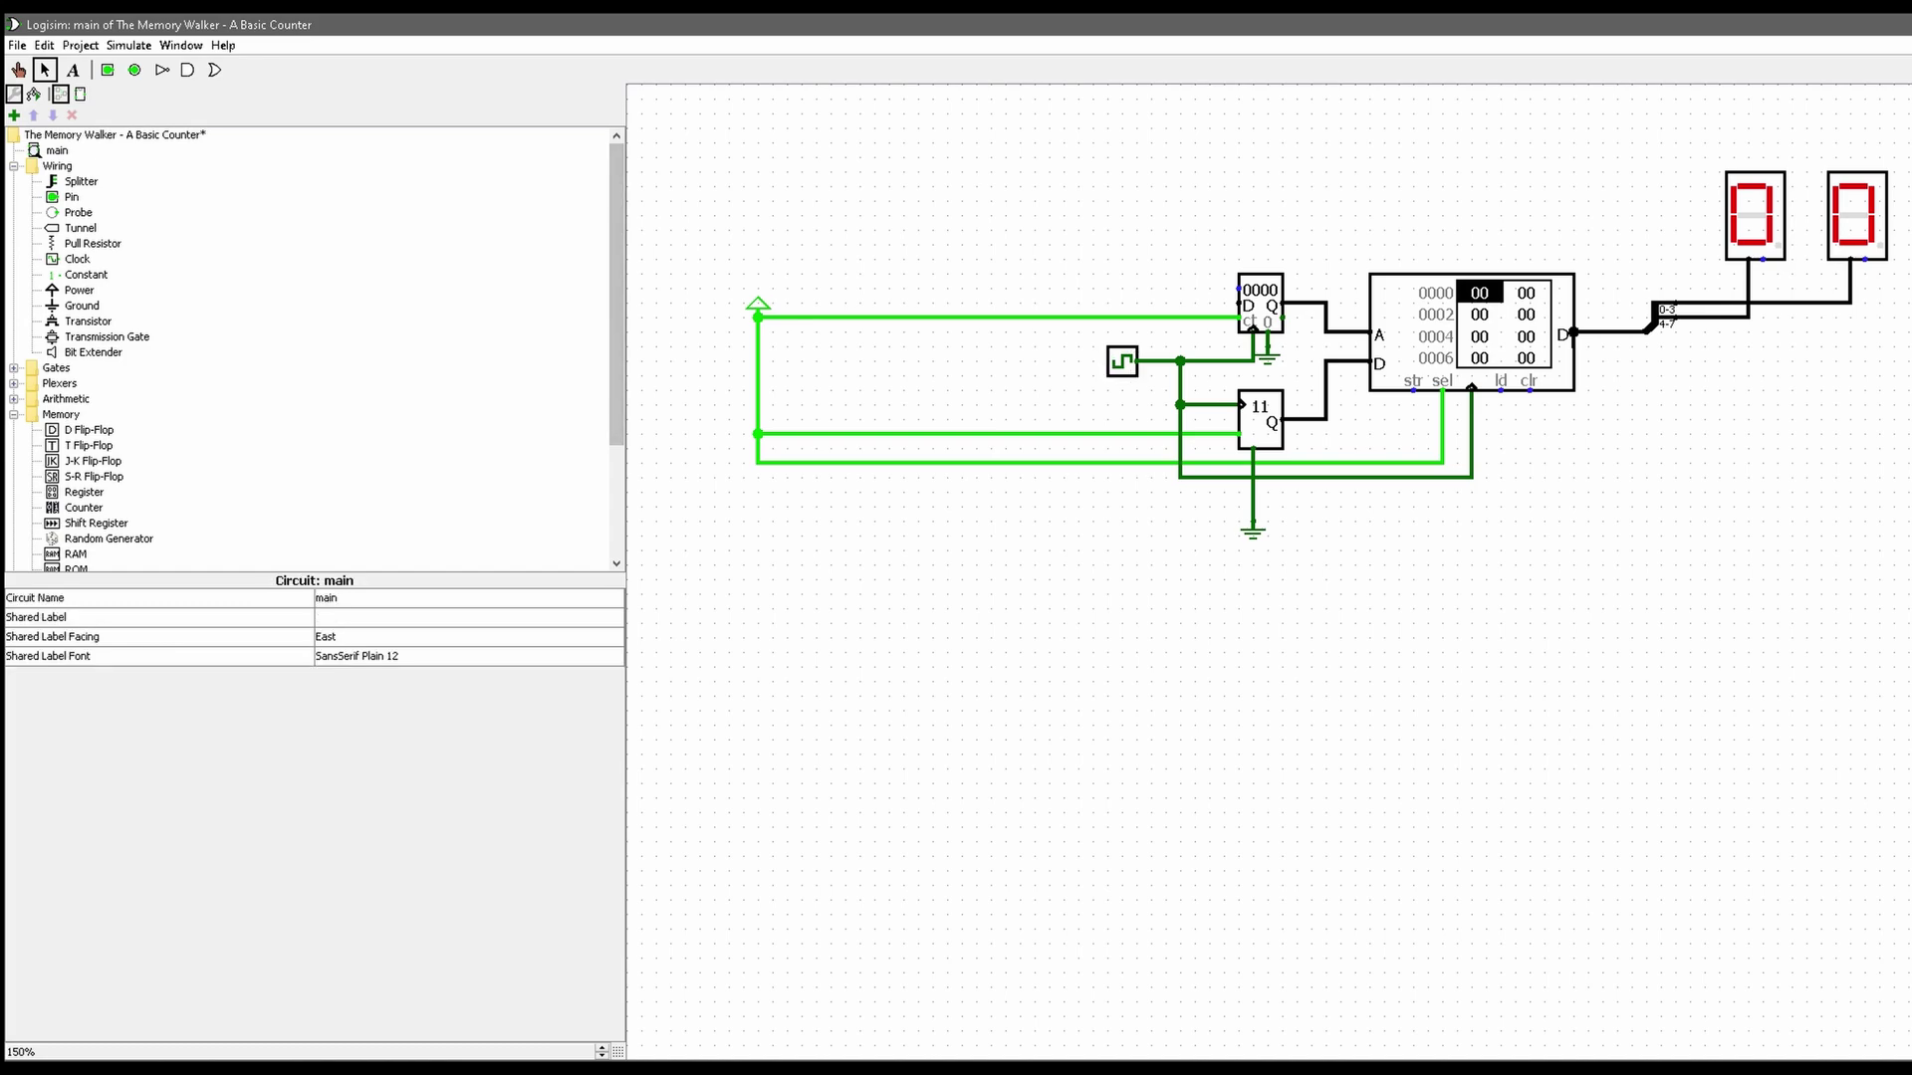
key("ctrl+t")
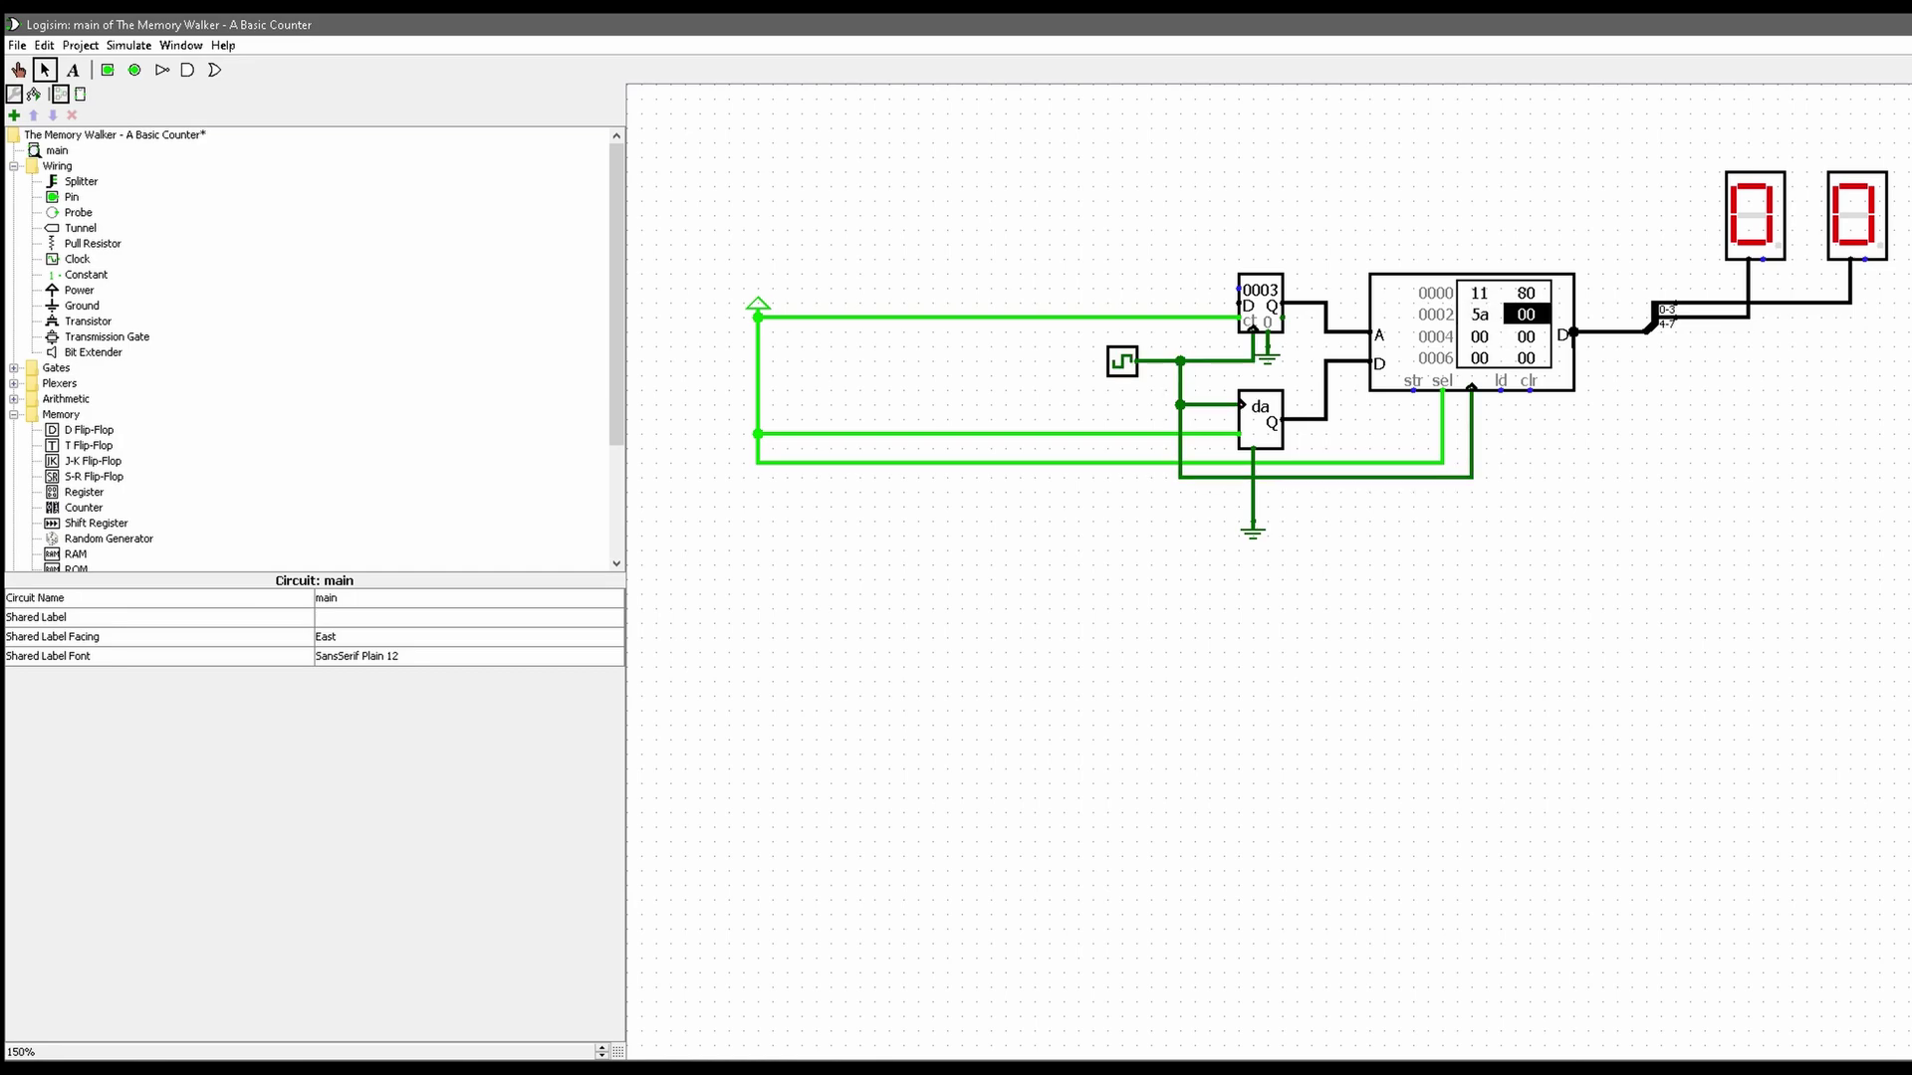
key("ctrl+r")
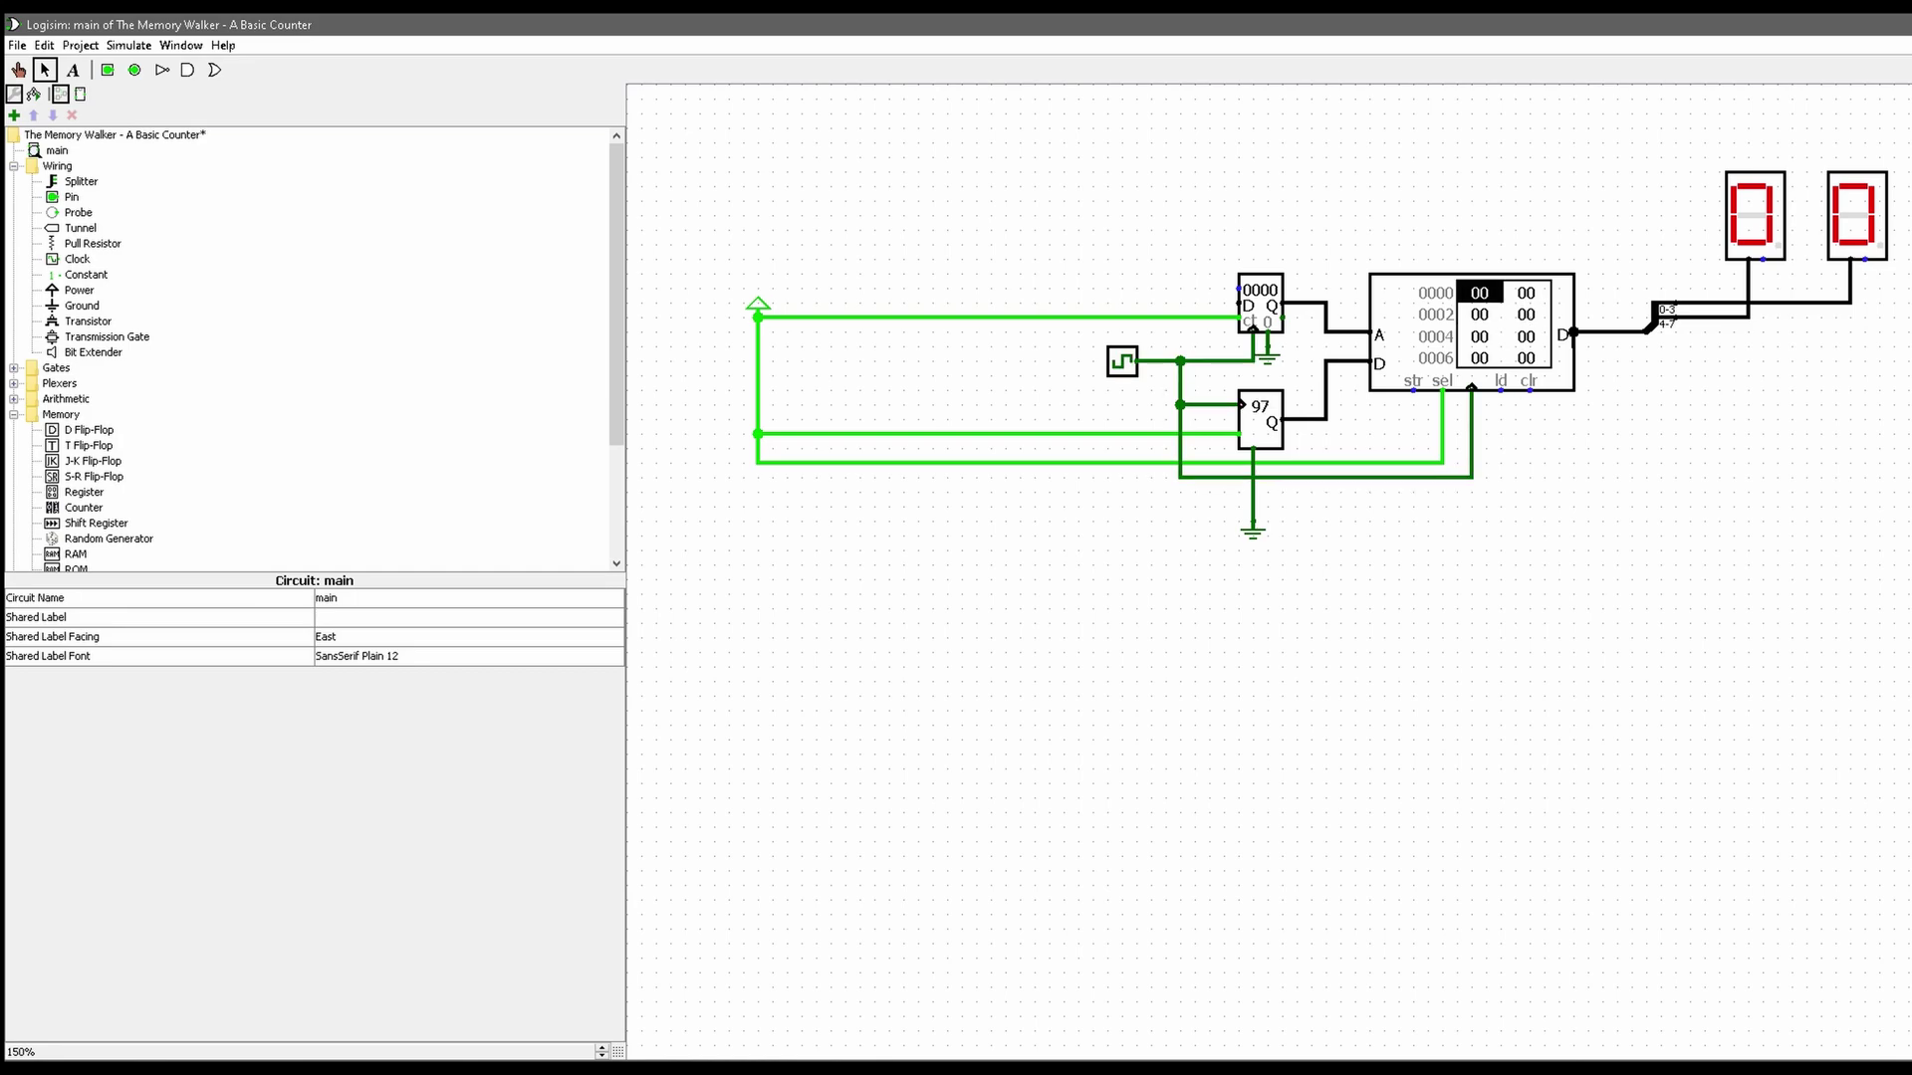
left_click(1424, 336)
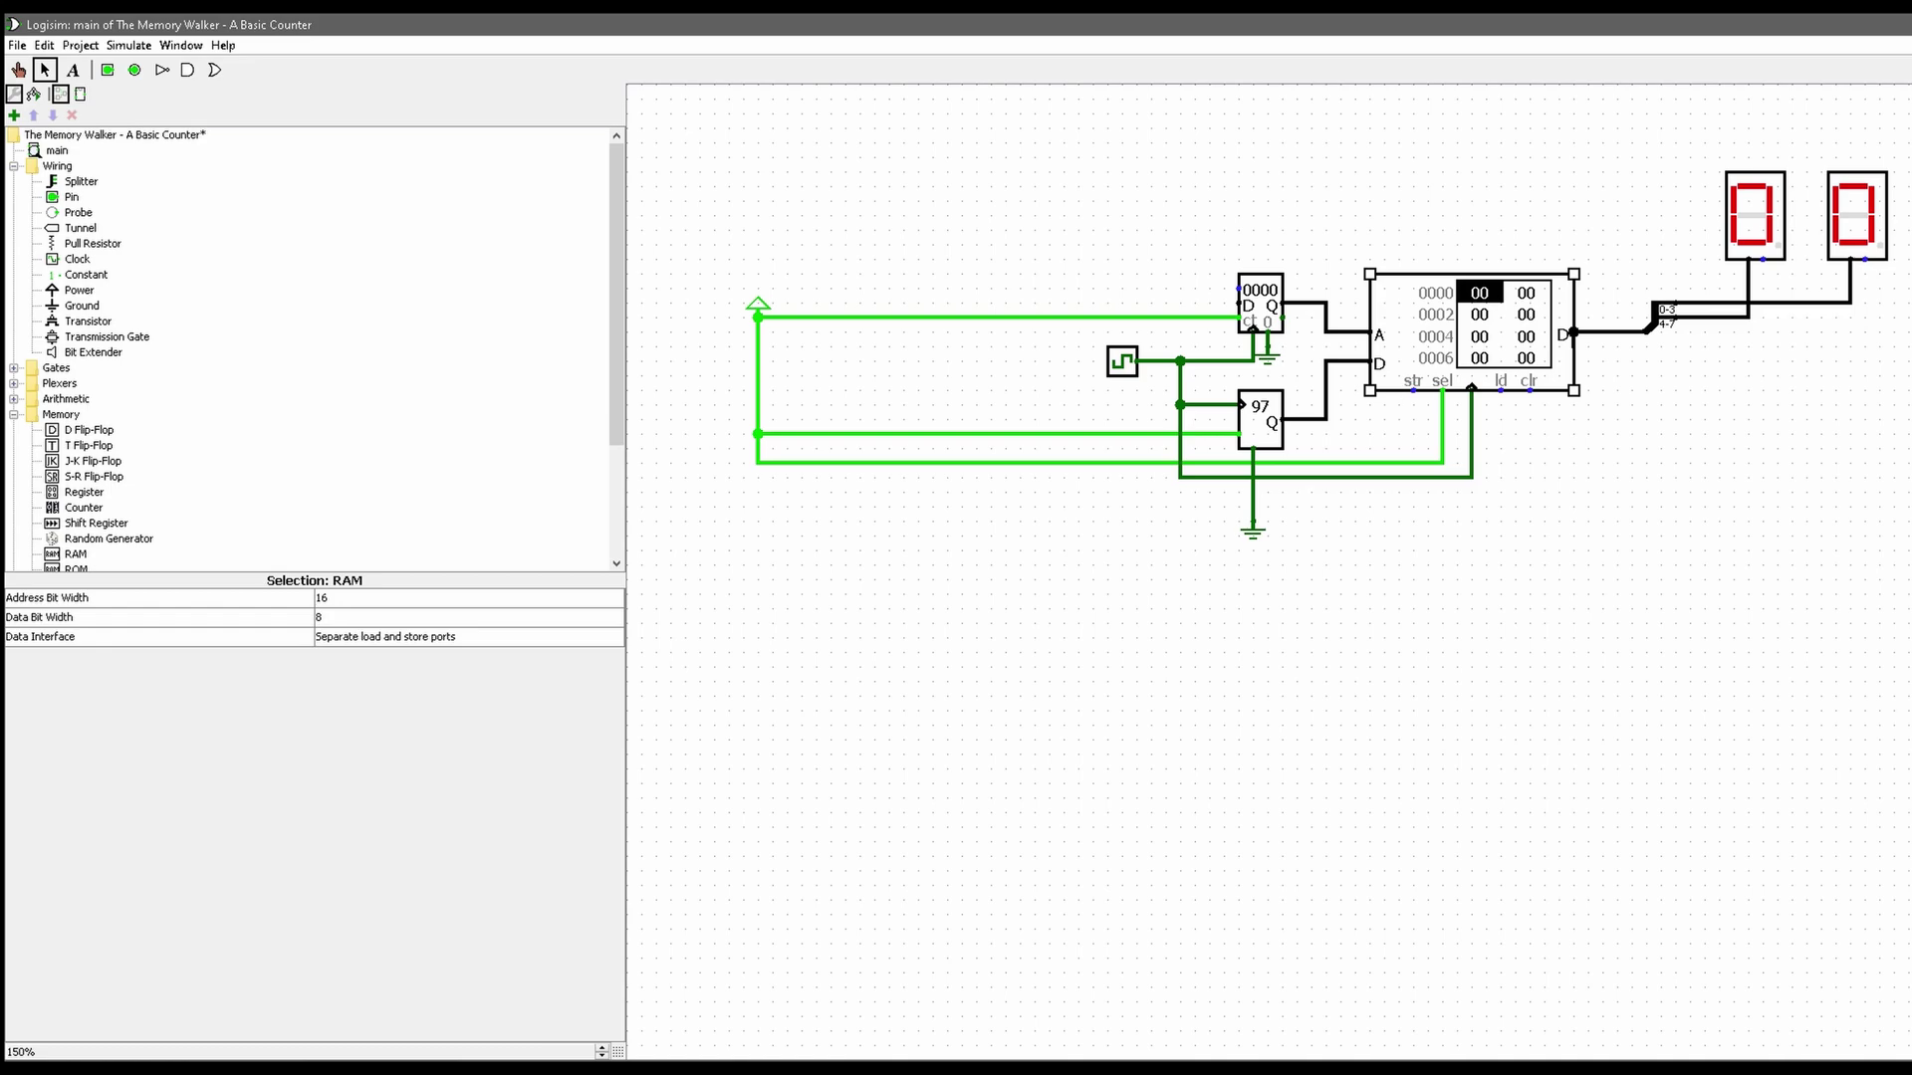
- Set the Clock's High Duration and Low Duration to 2 ticks each
left_click(1122, 361)
left_click(418, 617)
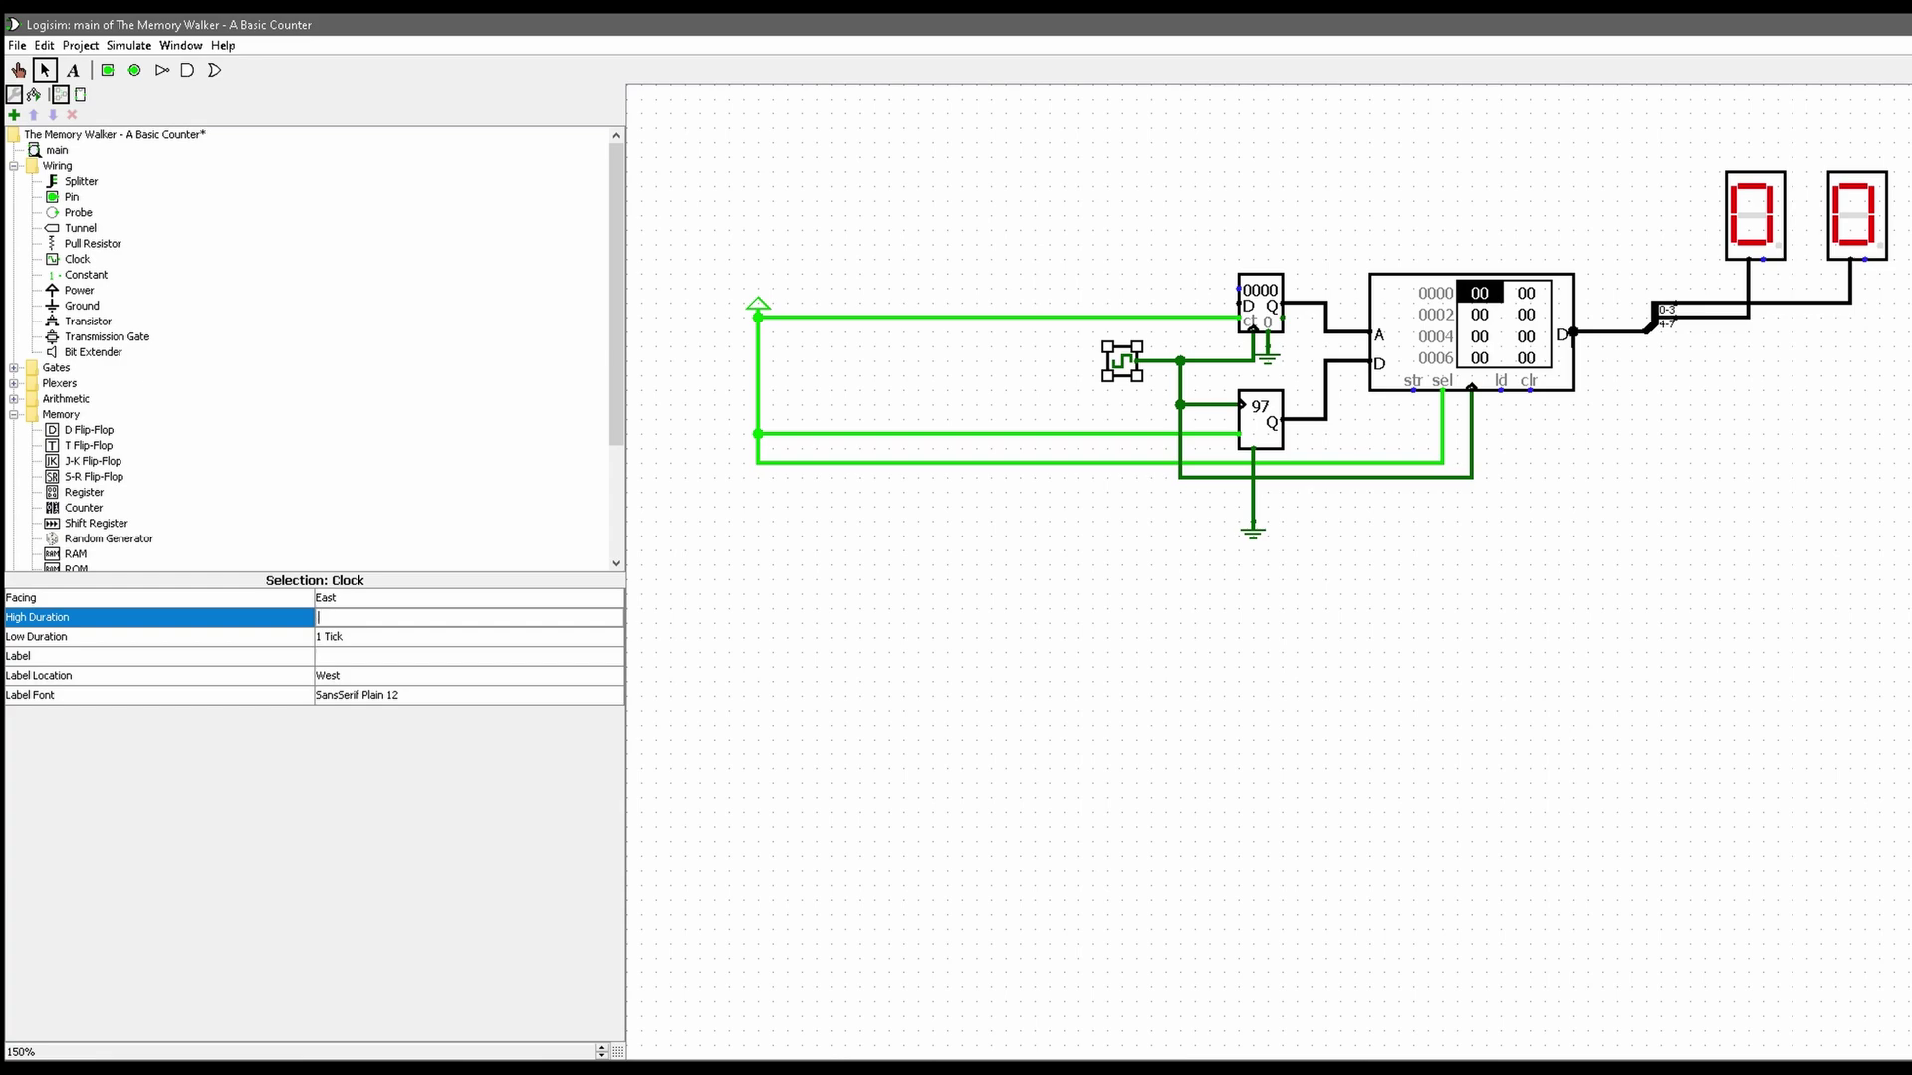
key("BackSpace")
type("2")
key("Return")
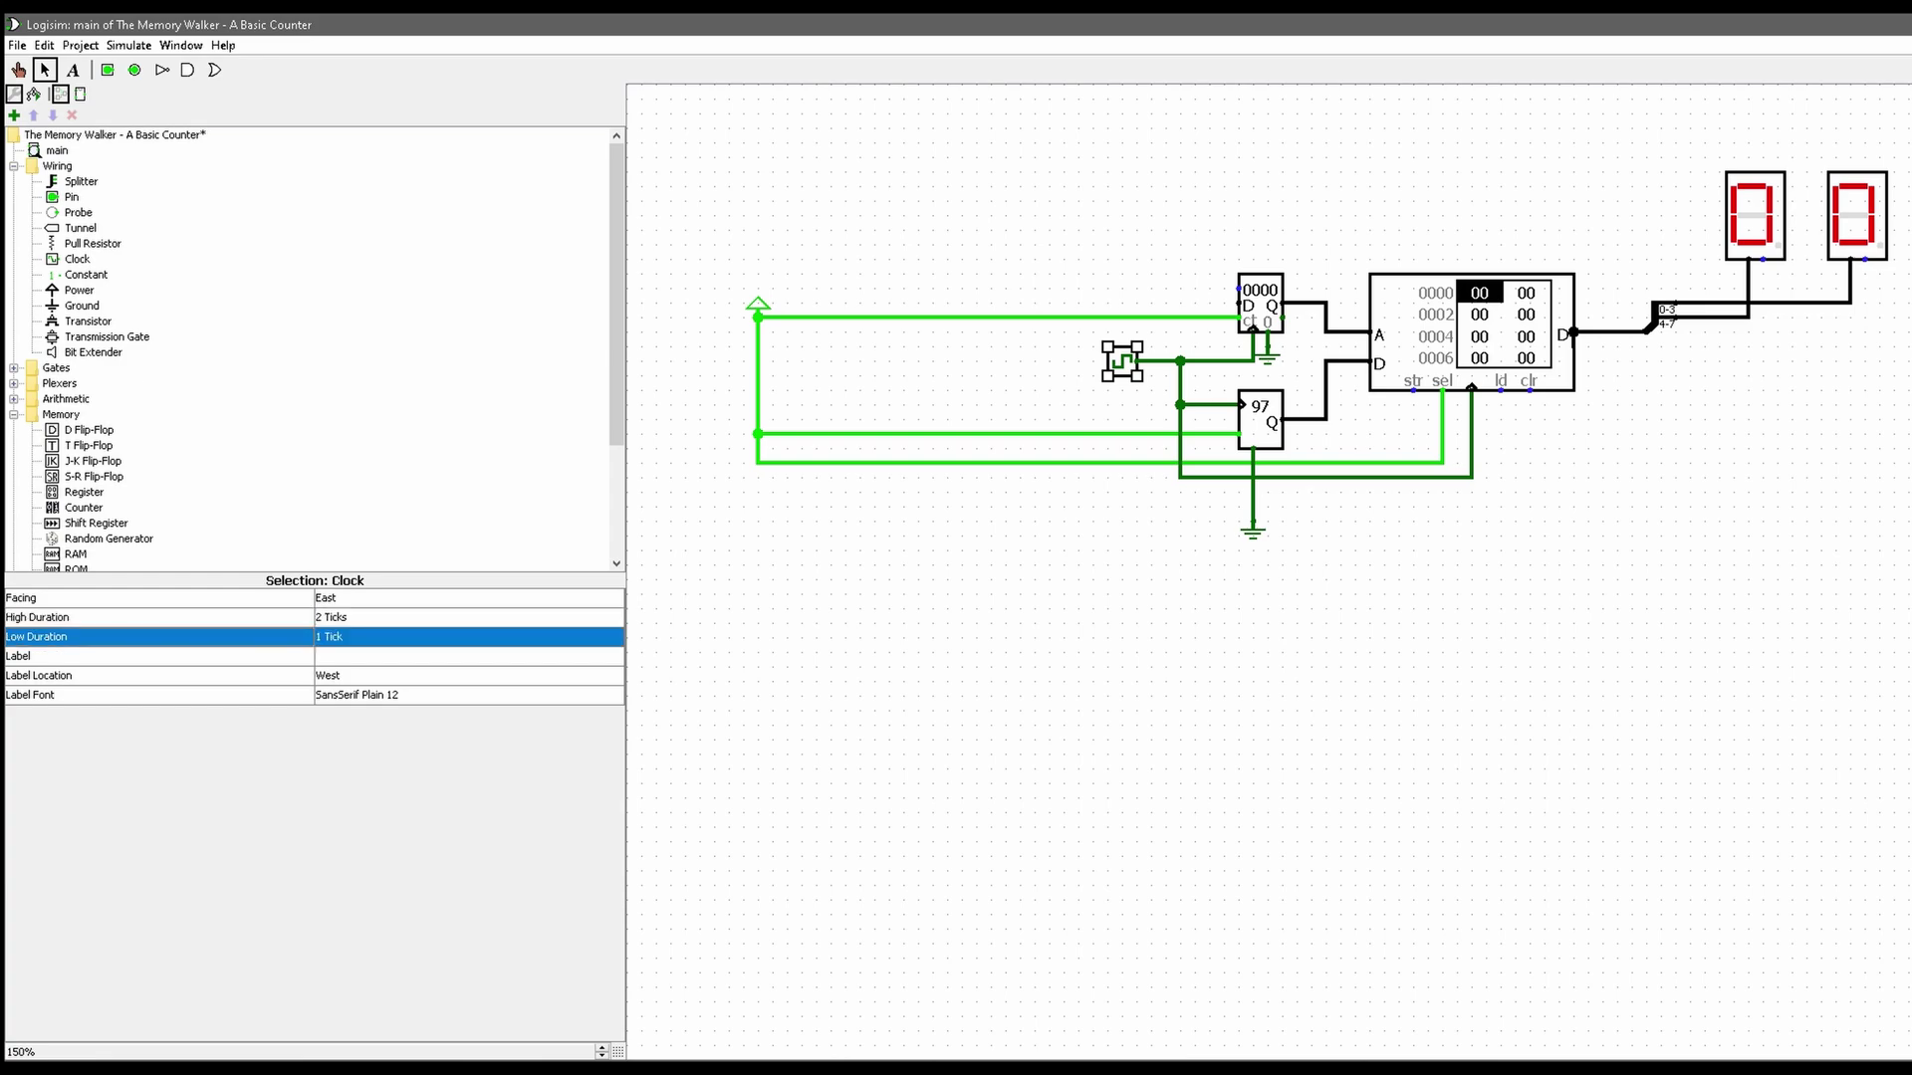
left_click(419, 637)
type("2")
key("BackSpace")
key("BackSpace")
type("2")
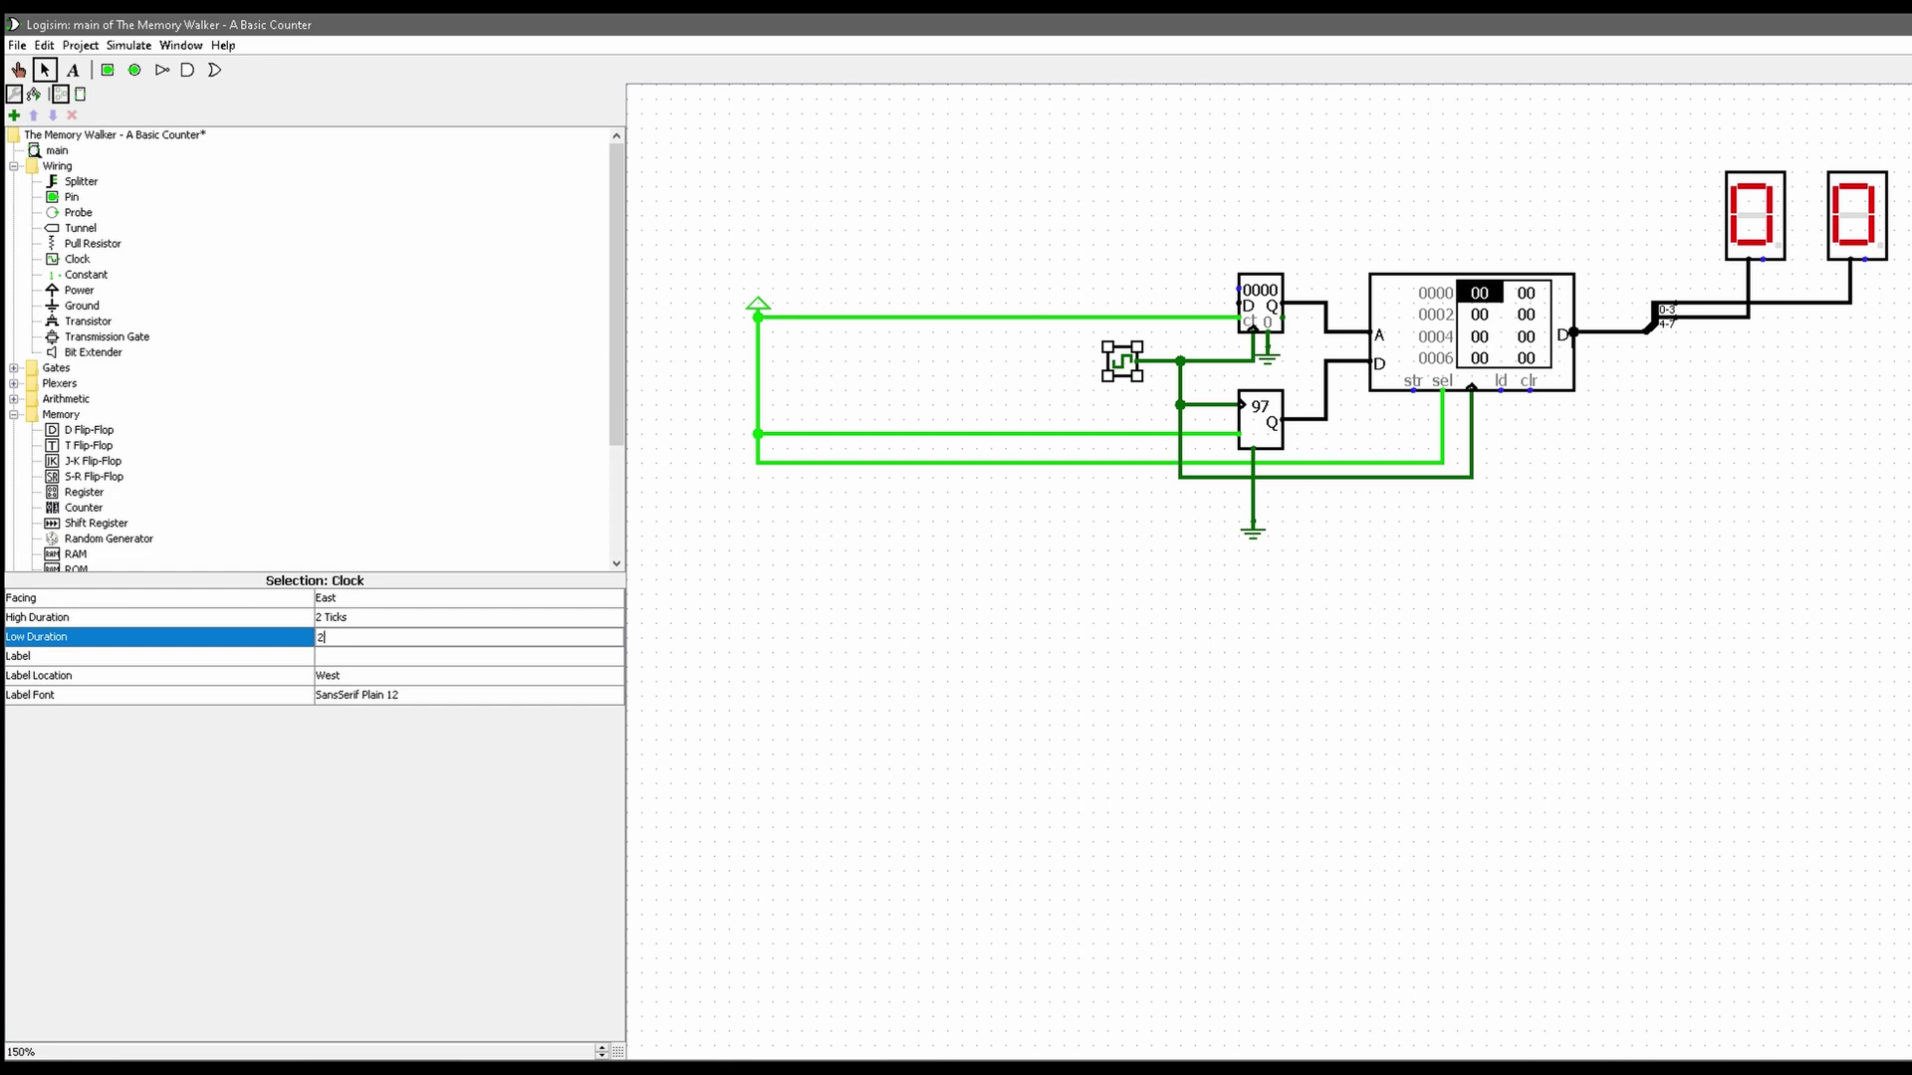
key("Return")
left_click(936, 378)
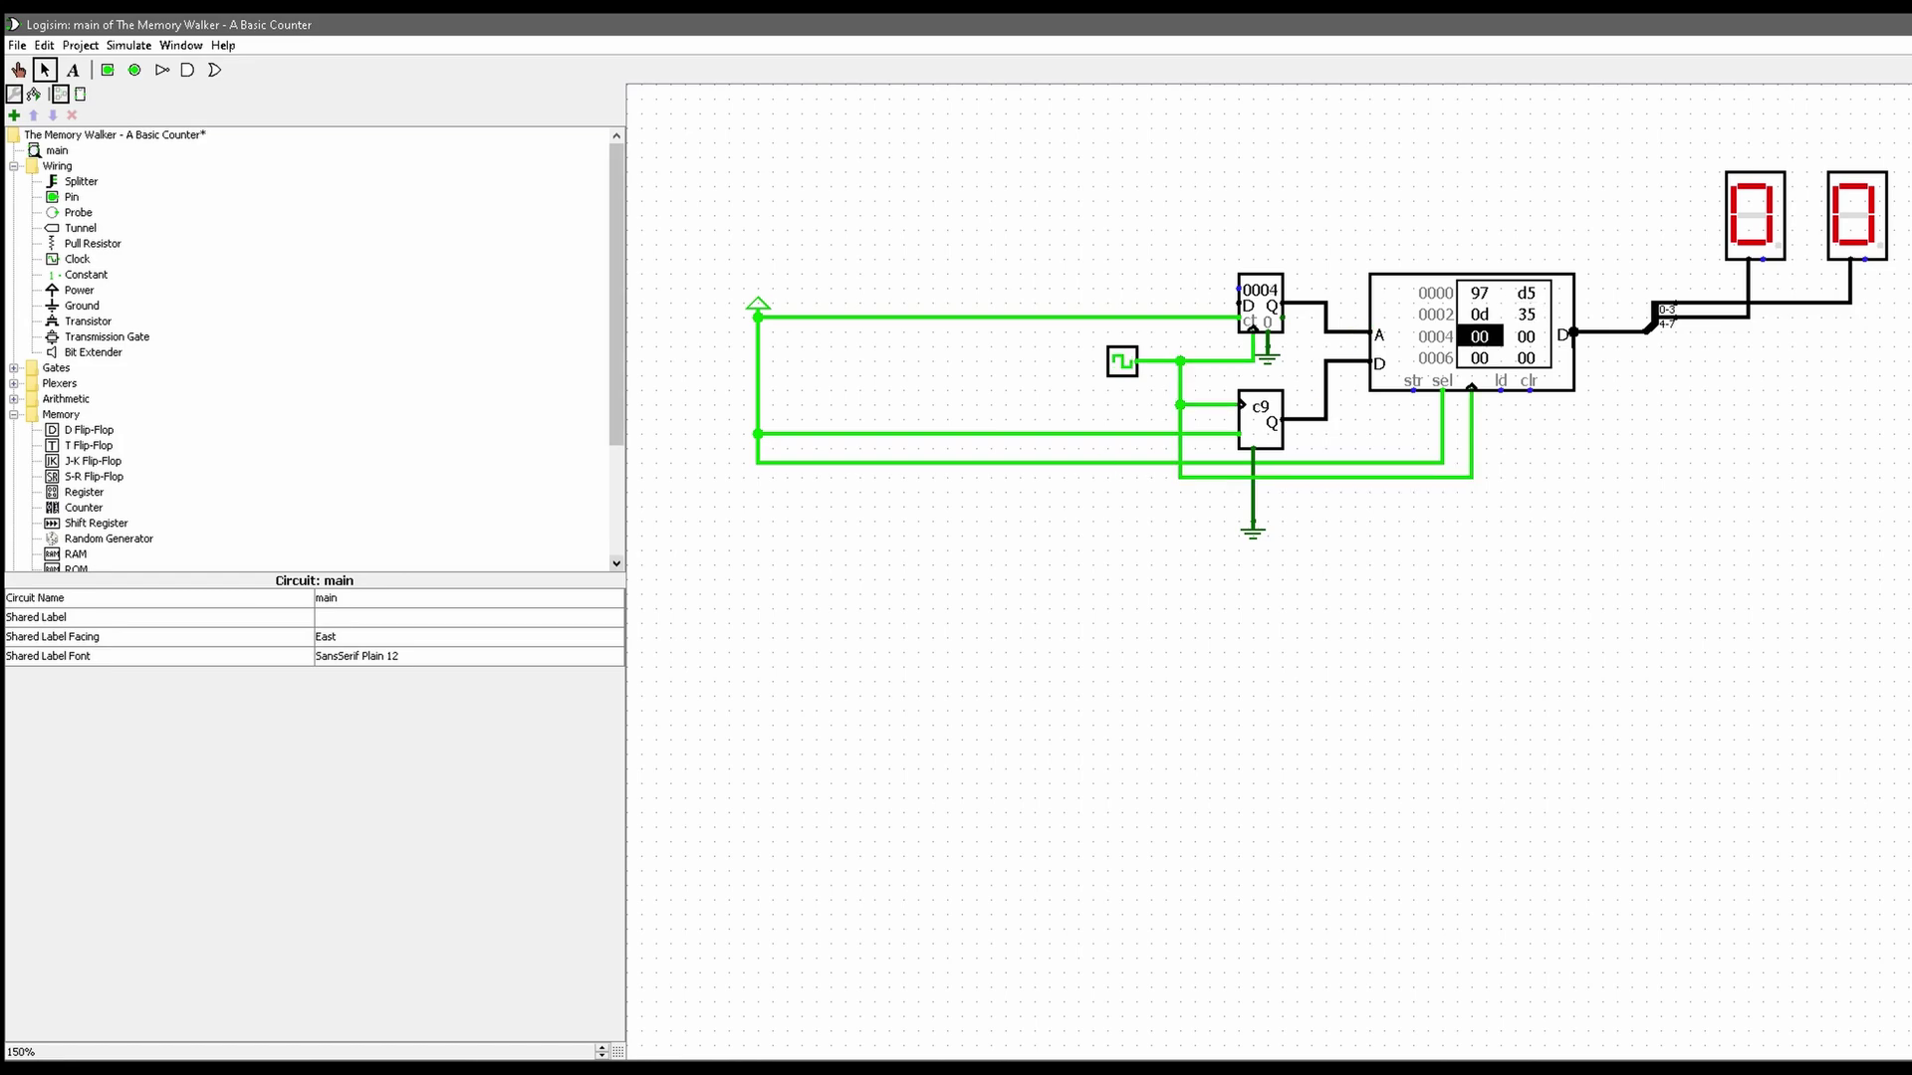
- Examine how the Clock drives the RAM while the simulation ticks, and reset the simulation
left_click(1472, 333)
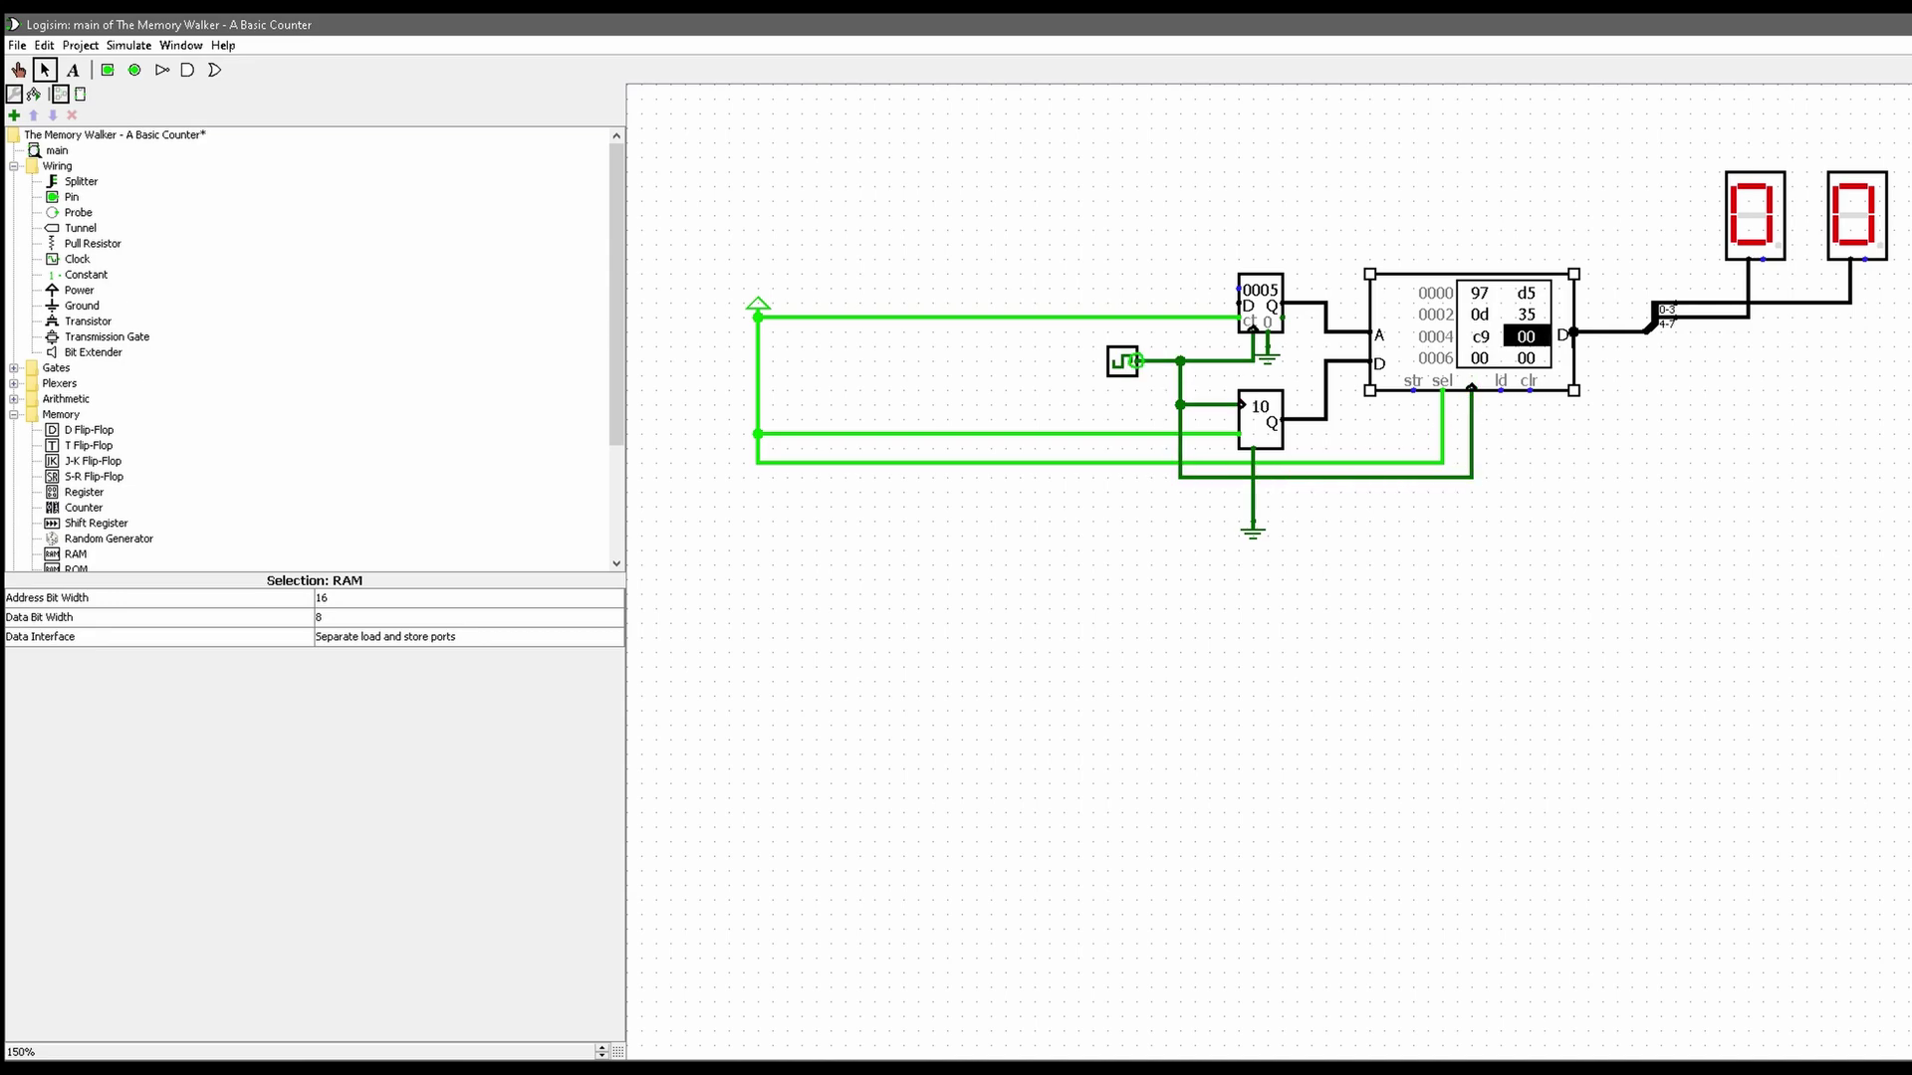
left_click(1134, 362)
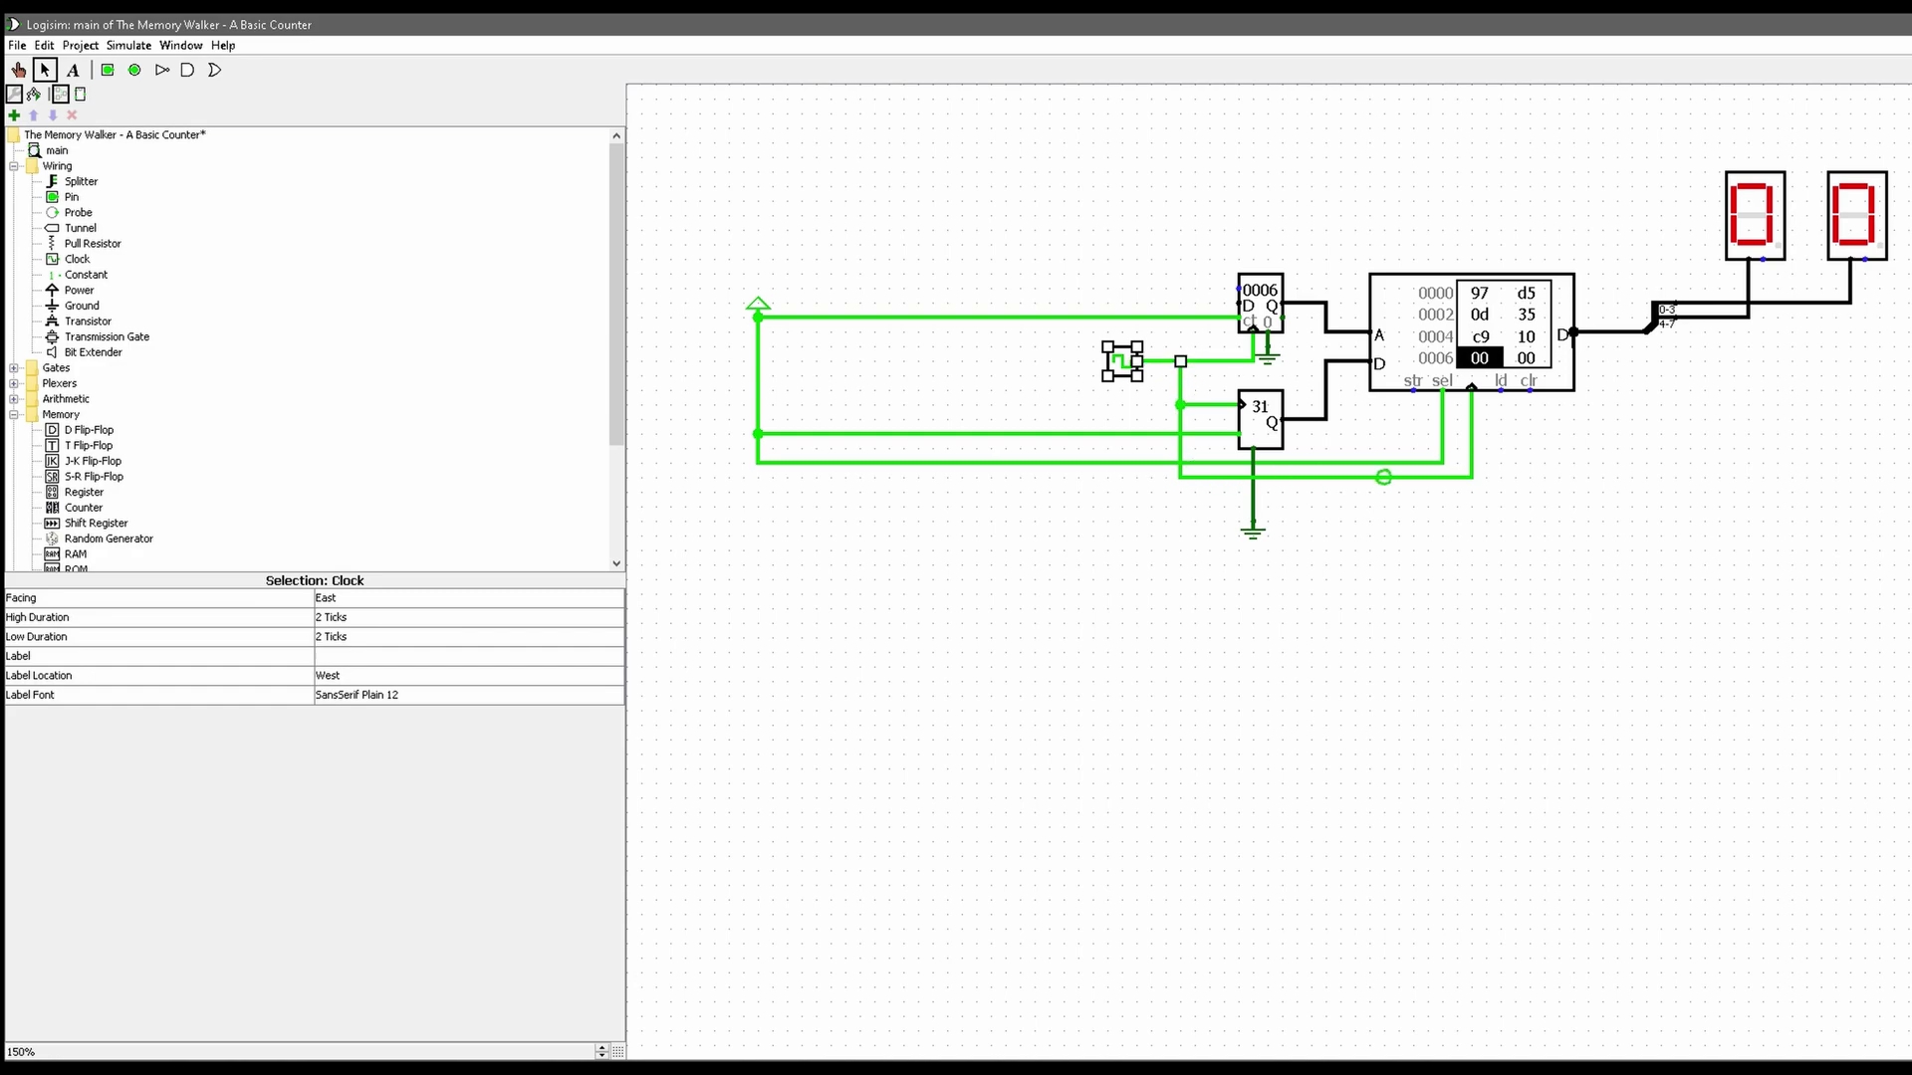
left_click(1117, 627)
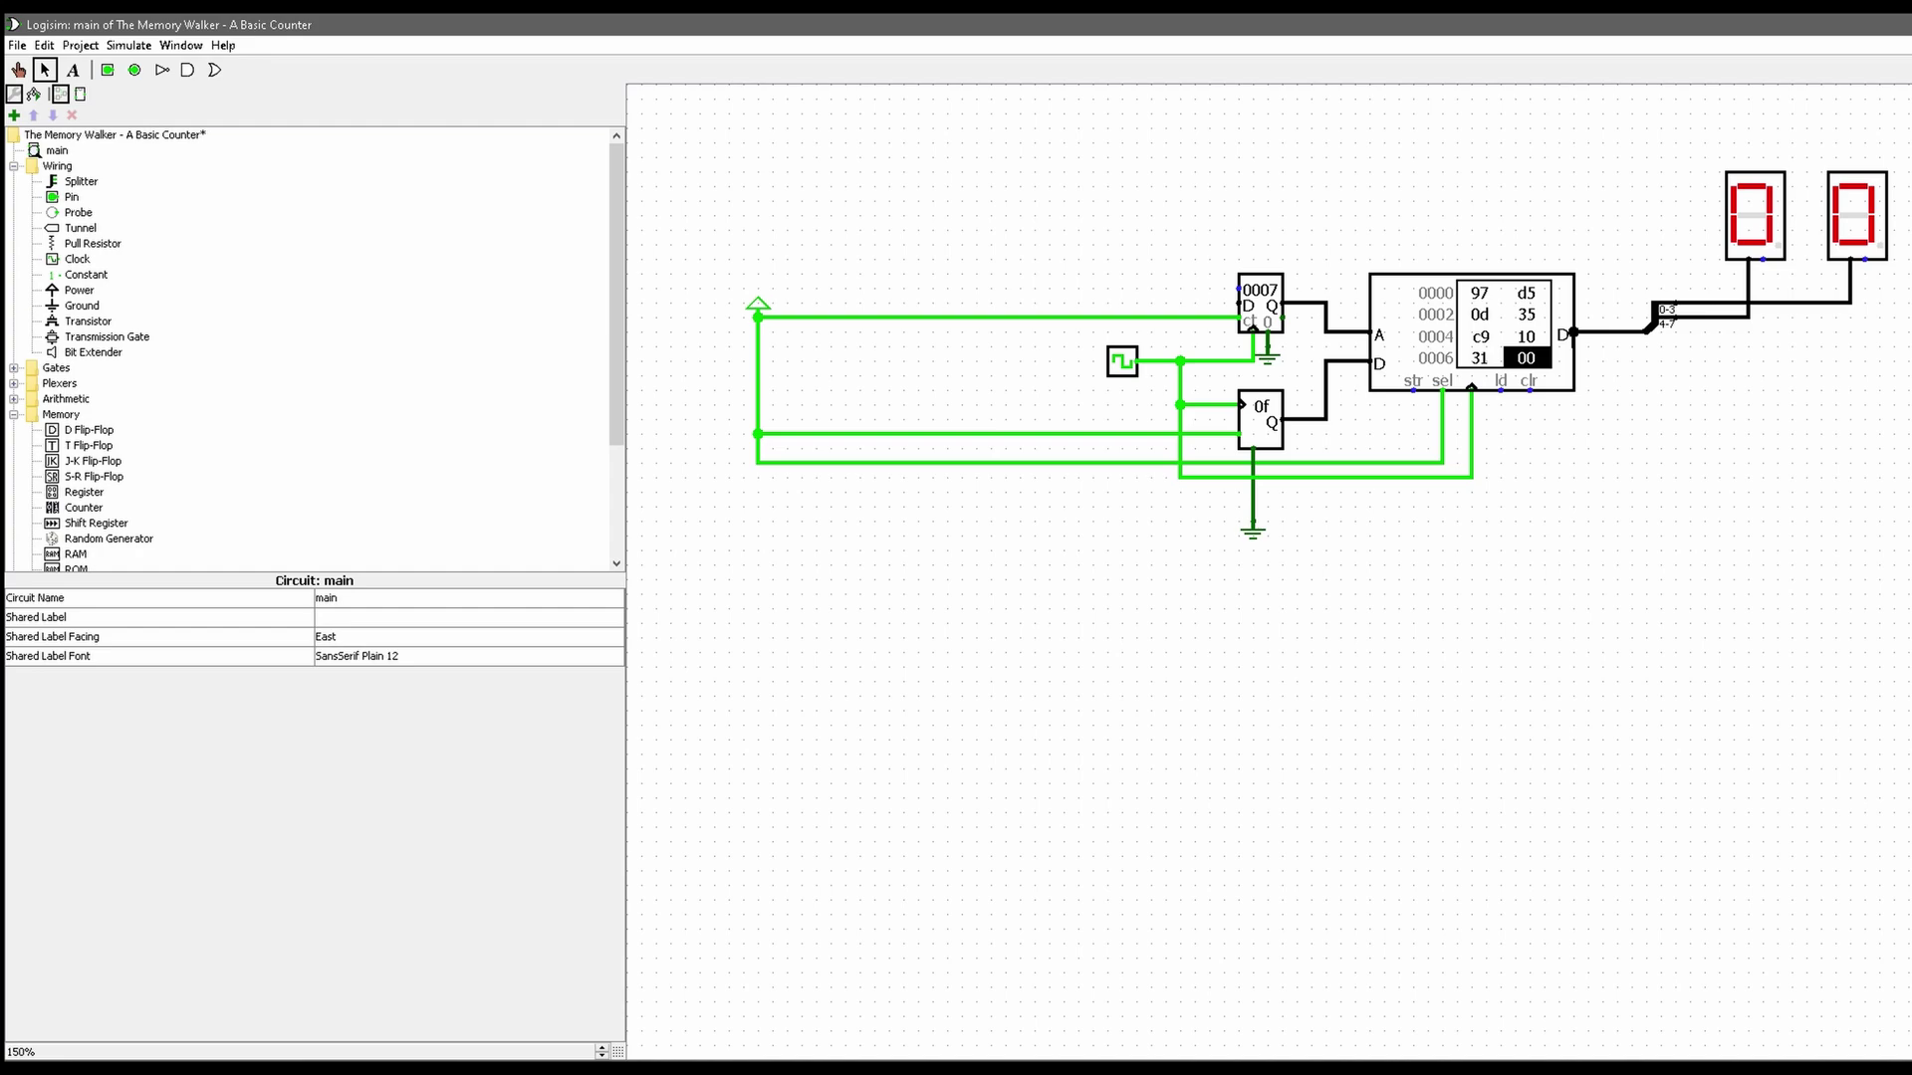
left_click(1444, 335)
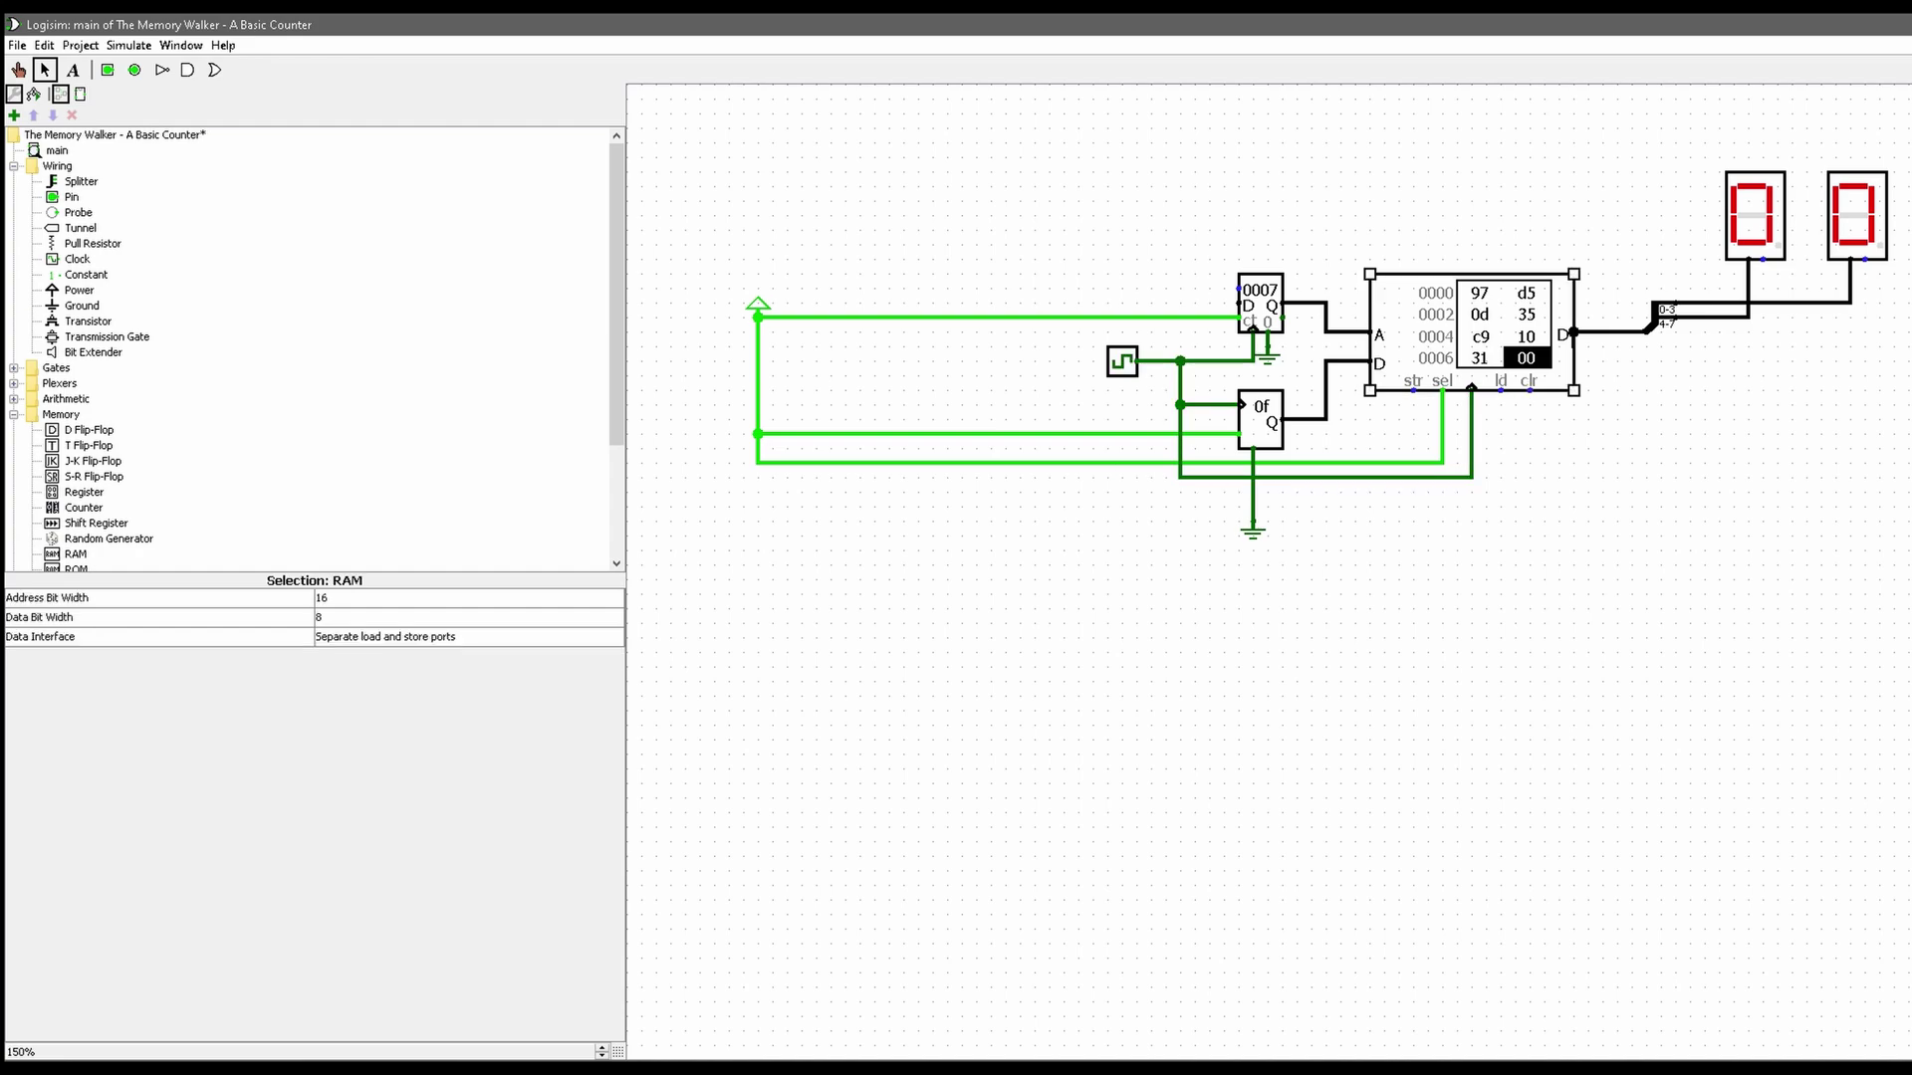
key("ctrl+r")
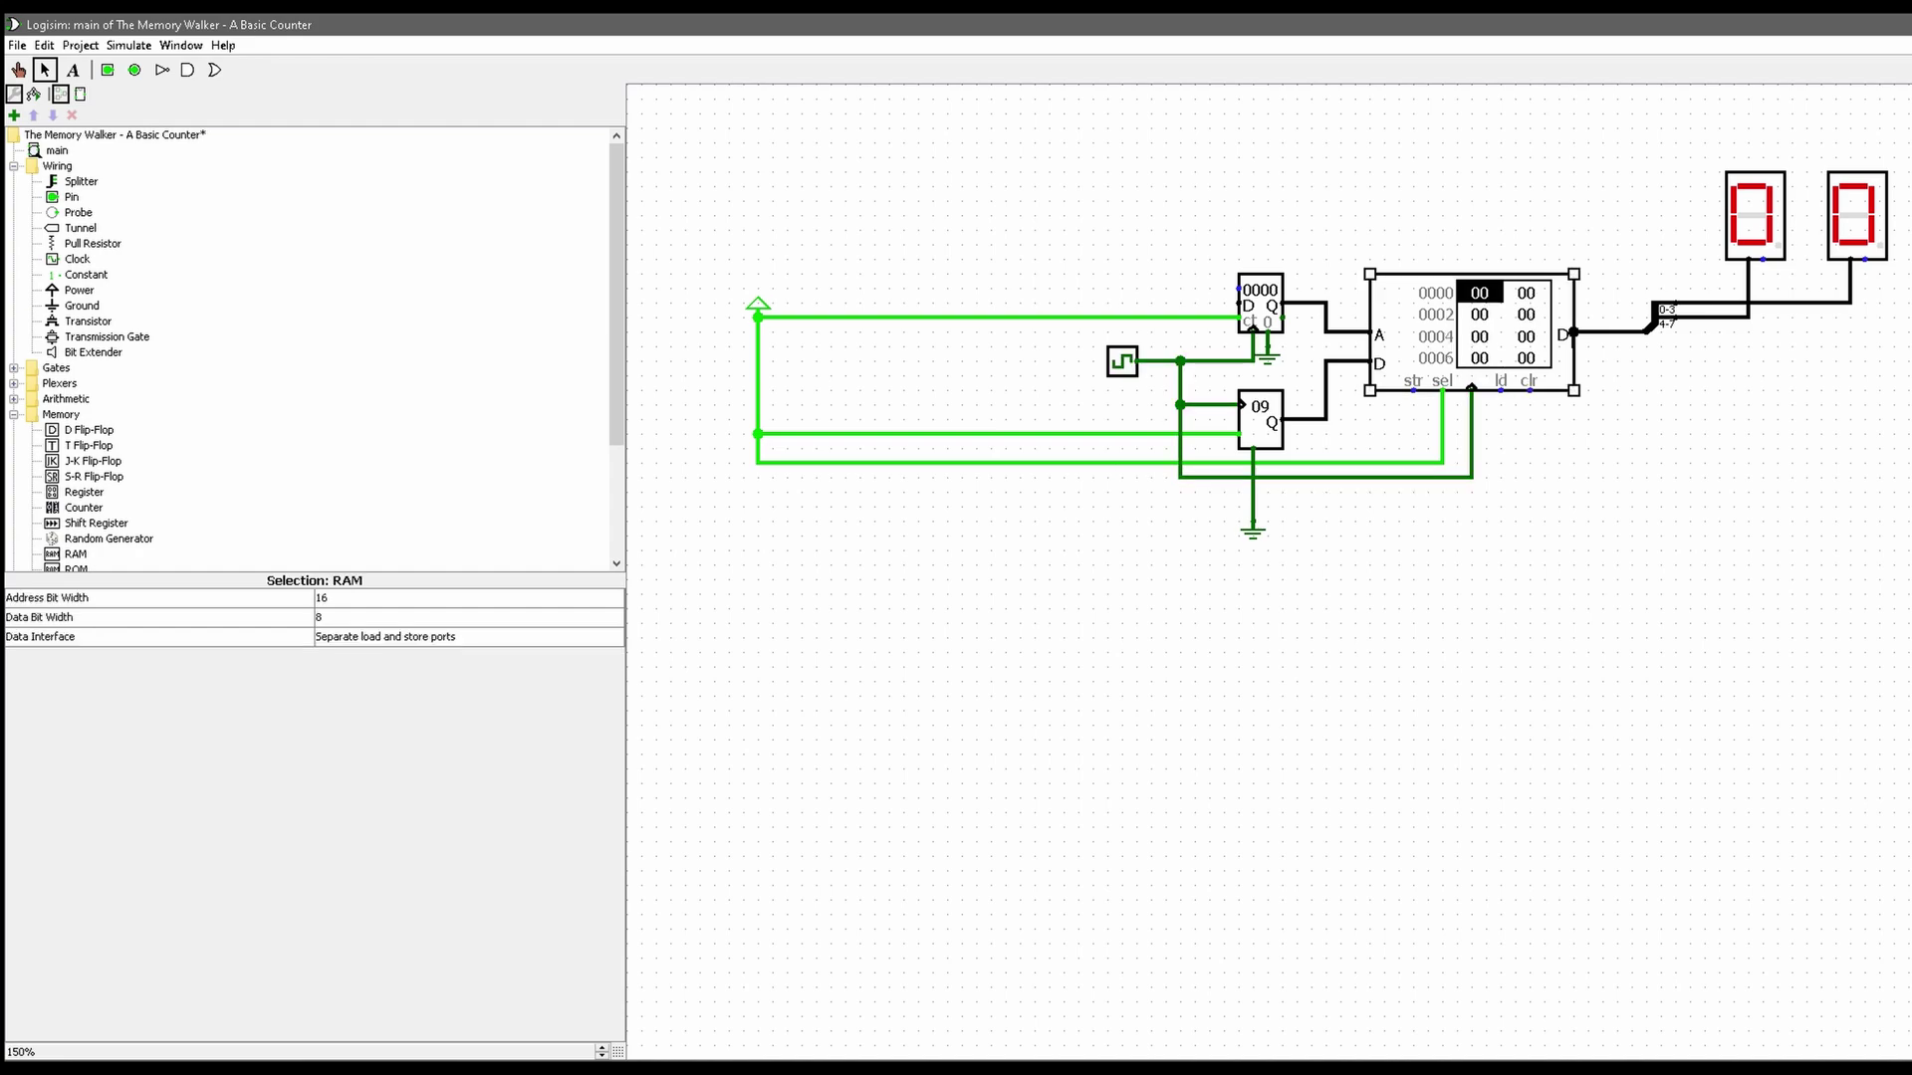
- Place a second Clock below the circuit and move the RAM's clock input from the first Clock's wire to this new Clock
left_click(86, 274)
left_click(77, 259)
left_click(1136, 550)
left_click(1180, 474)
key("Delete")
mouse_move(1471, 478)
left_mouse_down()
mouse_move(1384, 549)
mouse_move(1152, 550)
left_mouse_up()
left_click(1136, 551)
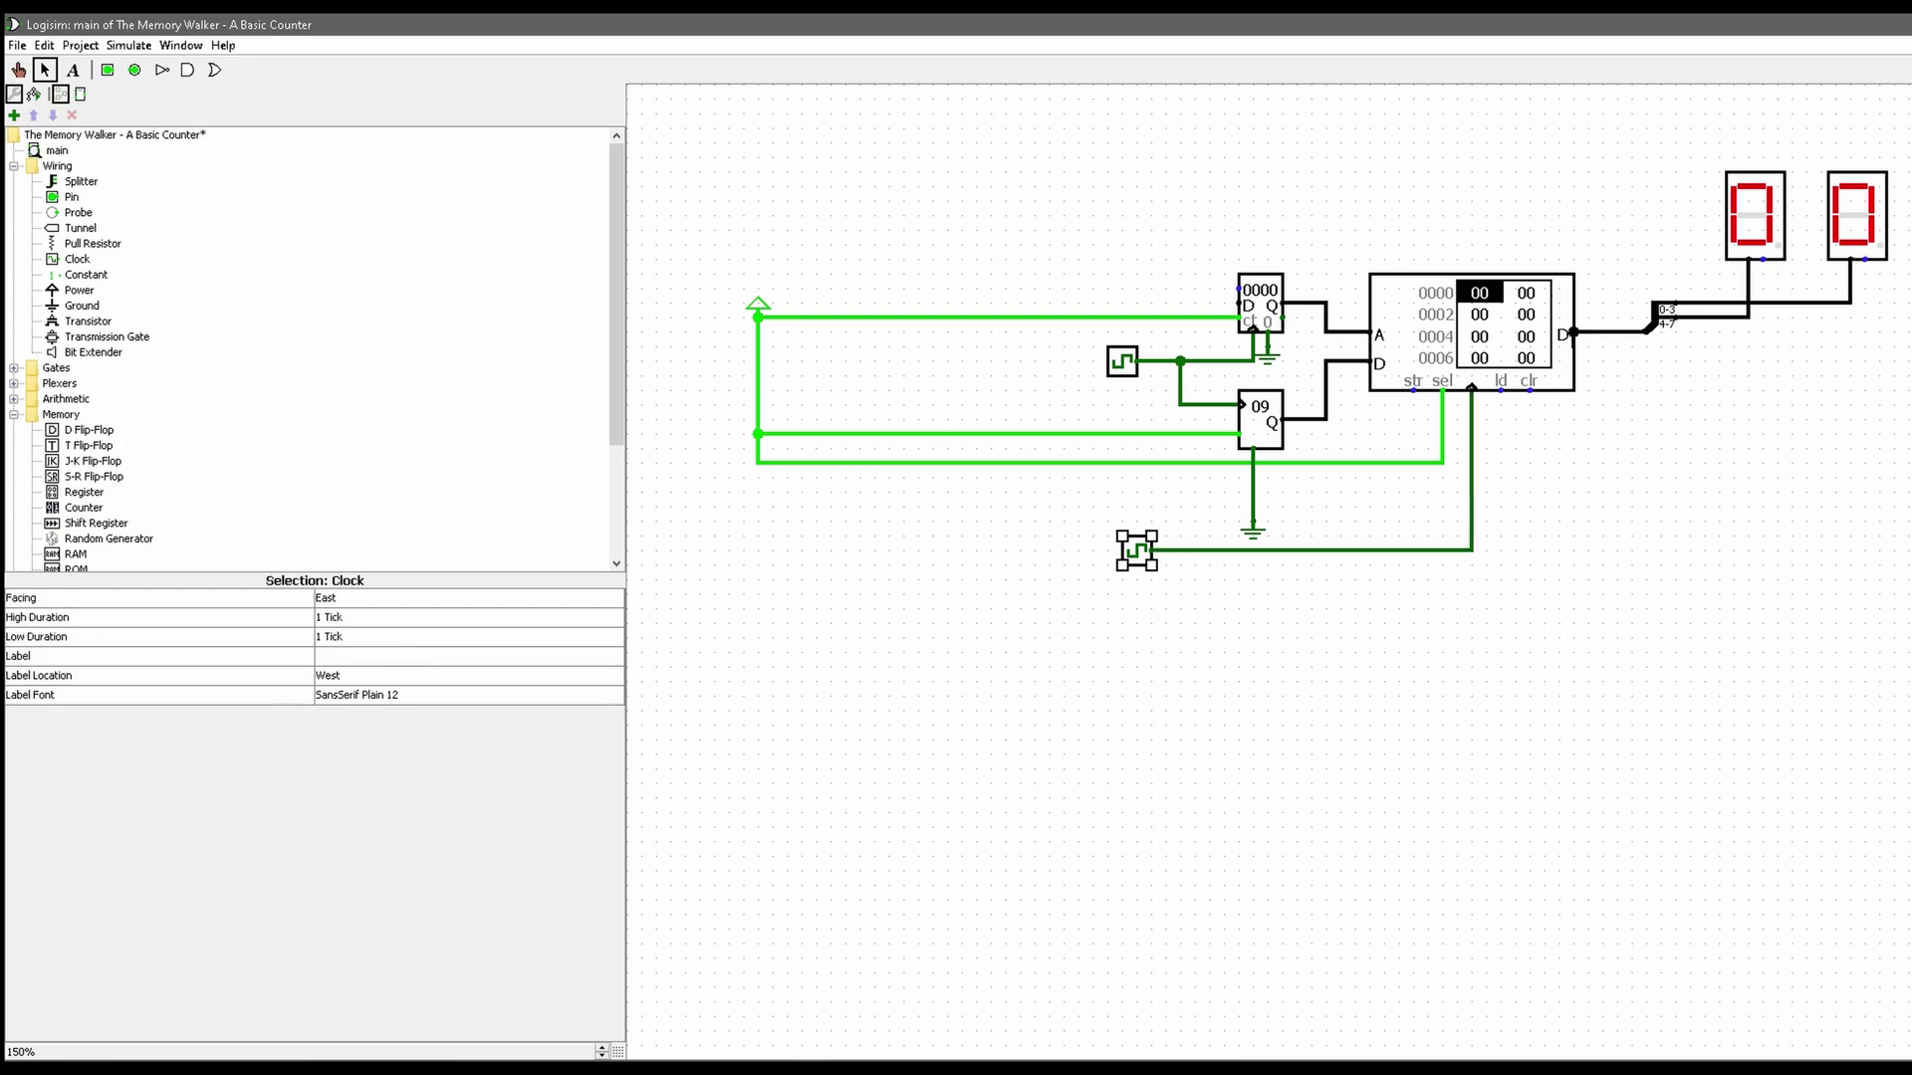
key("Escape")
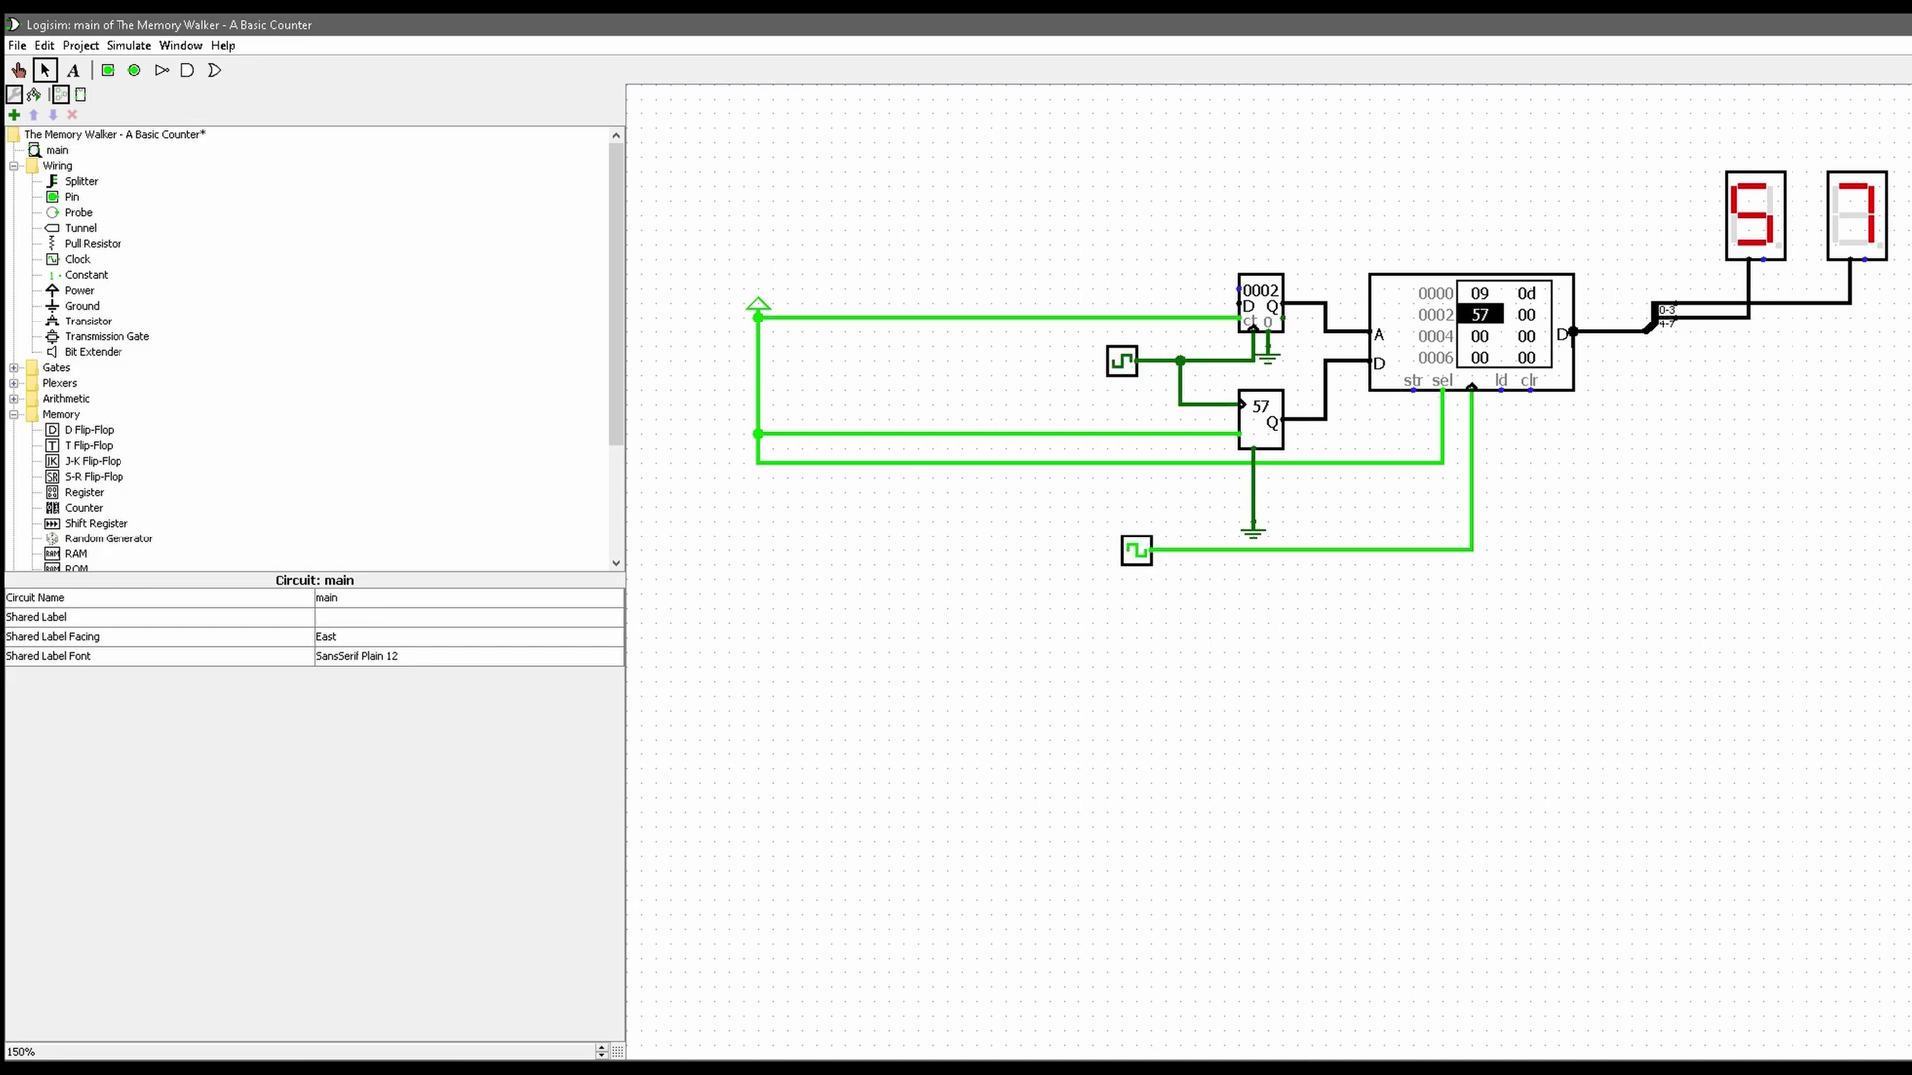
- Examine both Clocks' durations, the RAM, the Random Generator and the Power source while the clock ticks run
left_click(1123, 362)
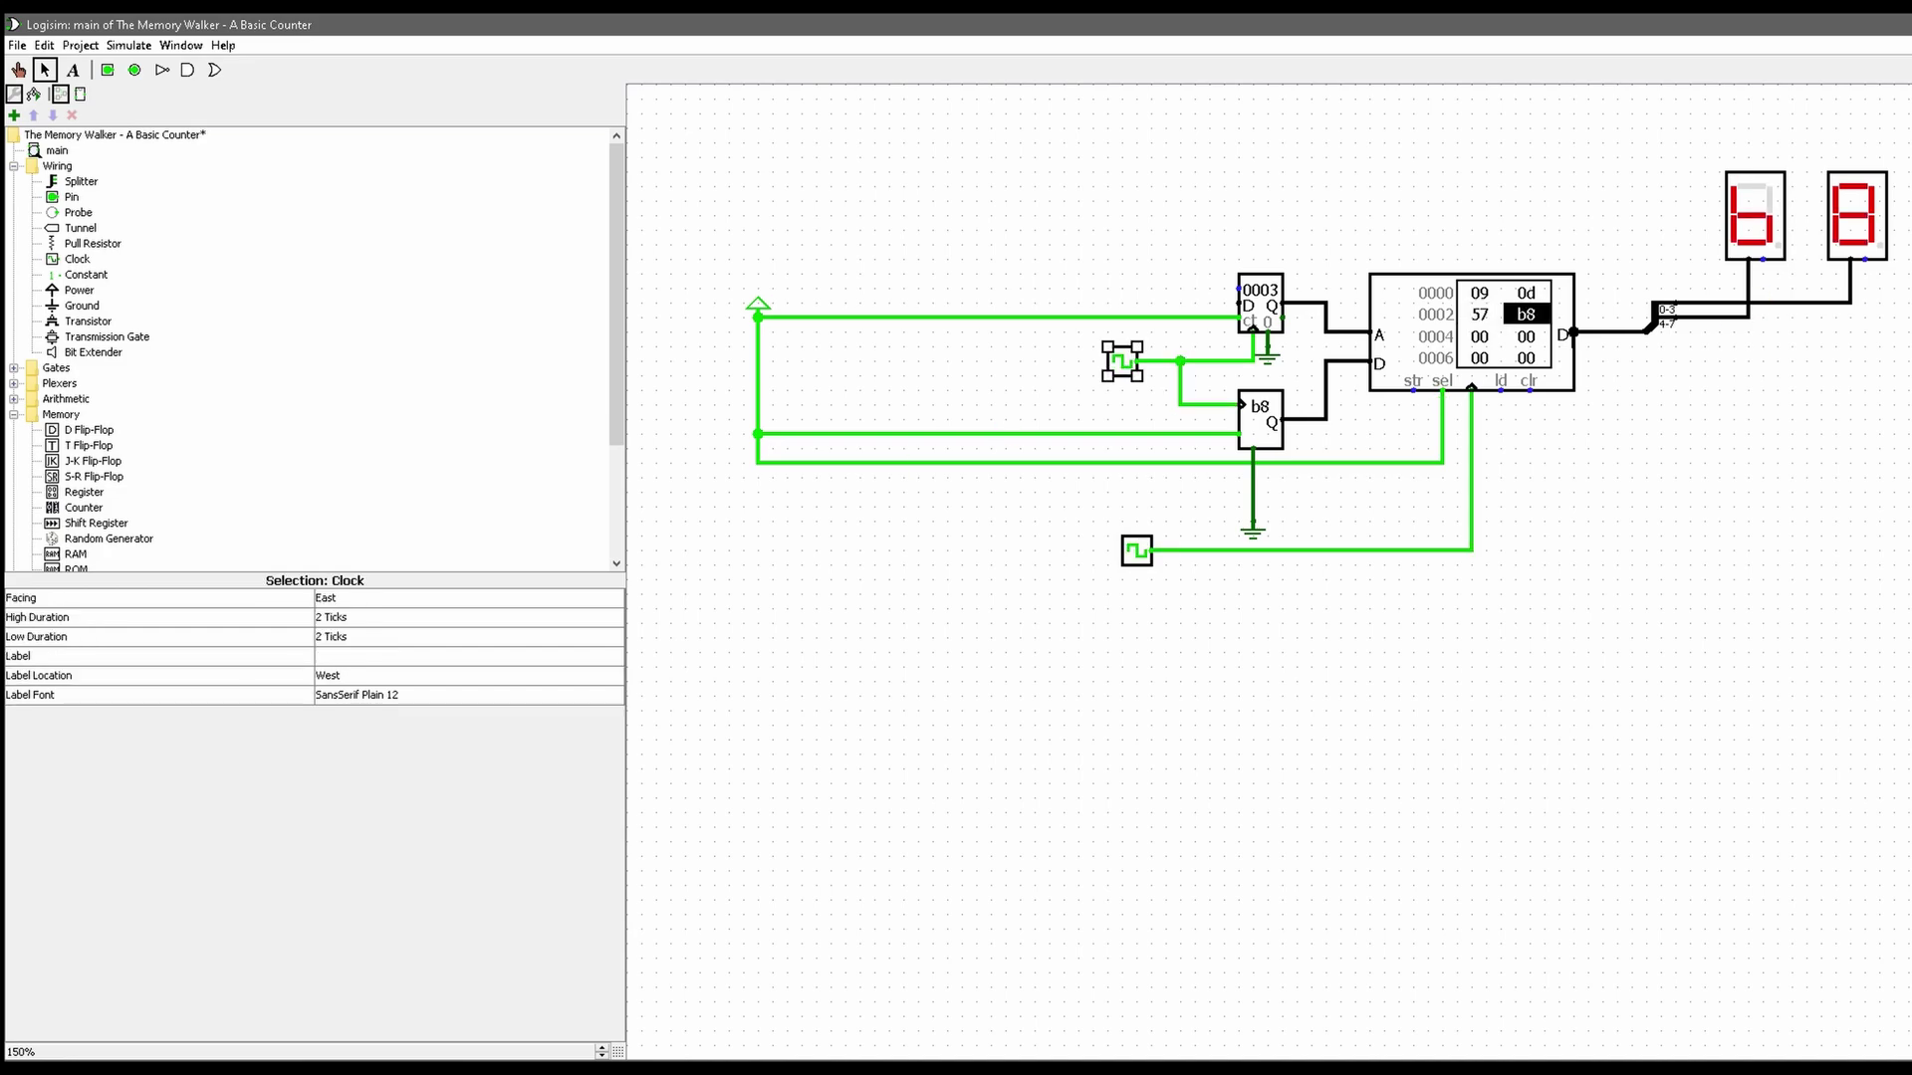
left_click(1136, 551)
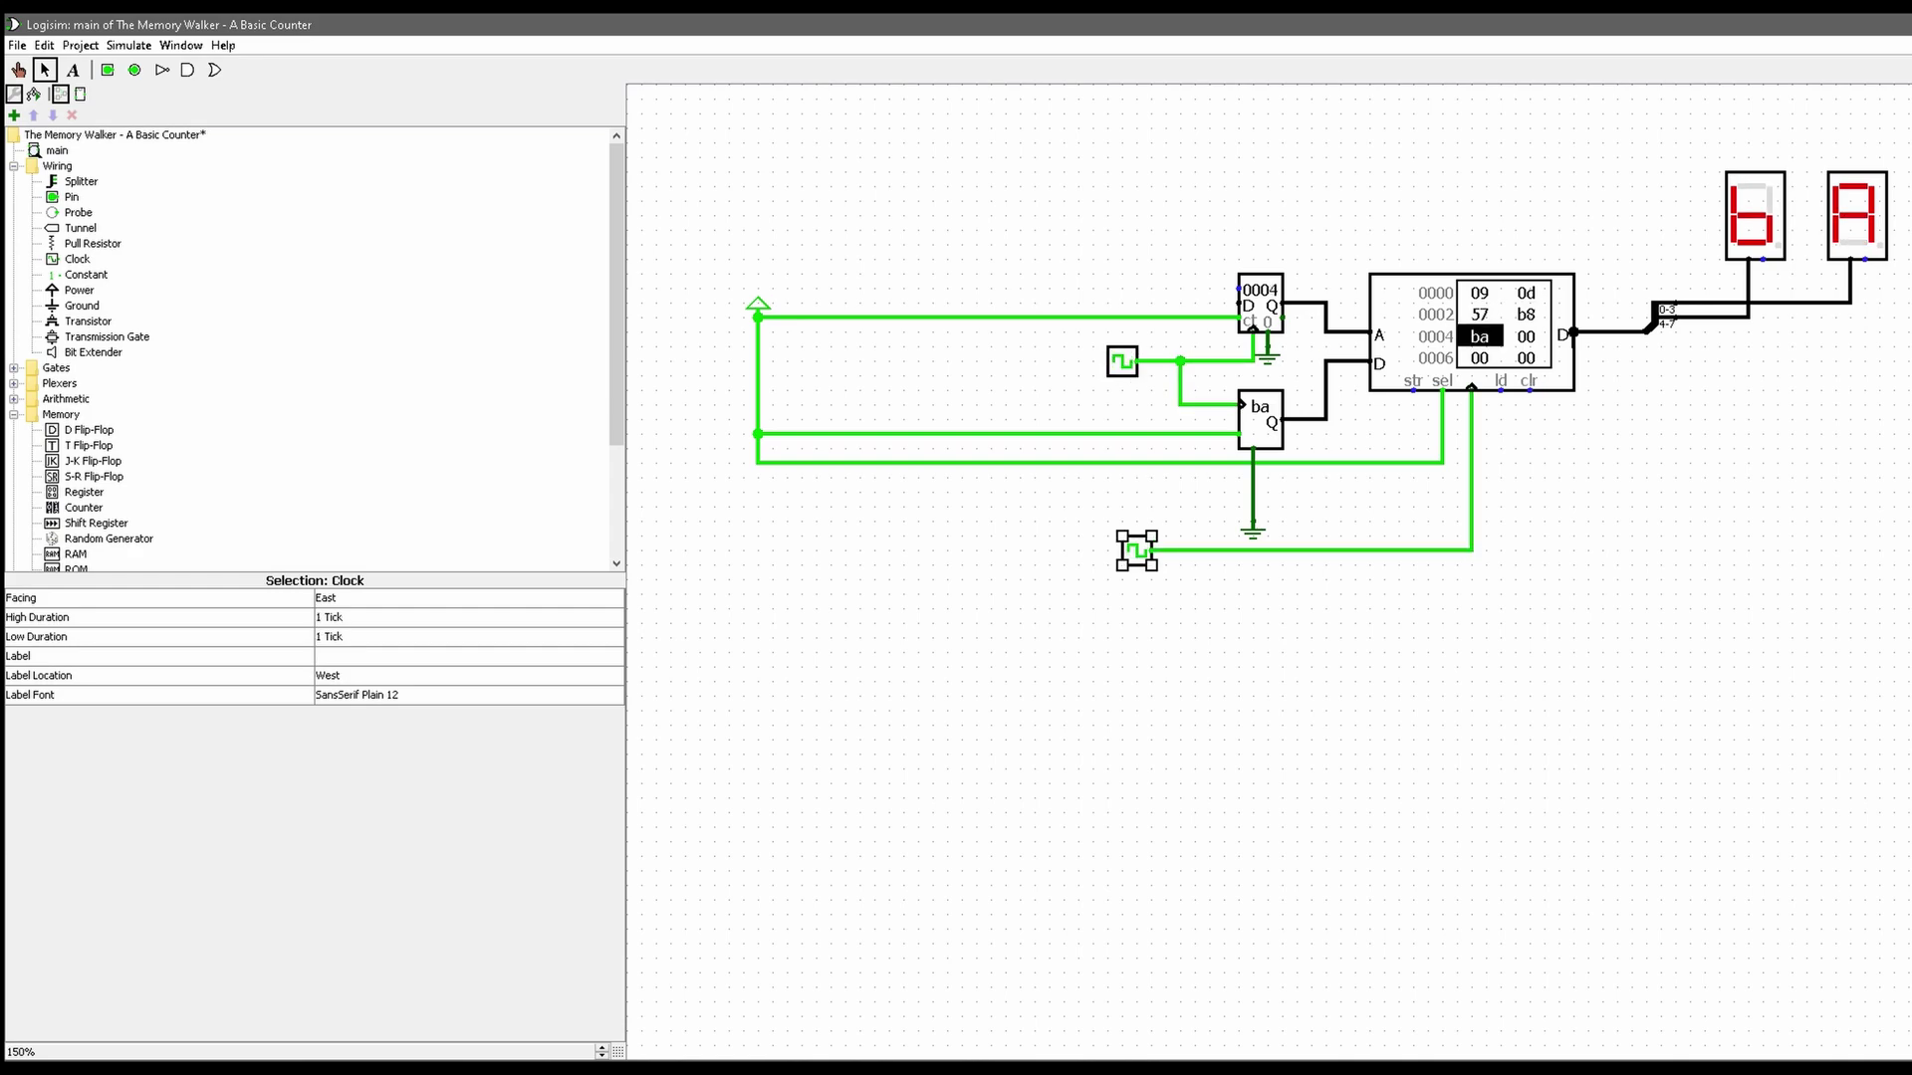
left_click(1472, 332)
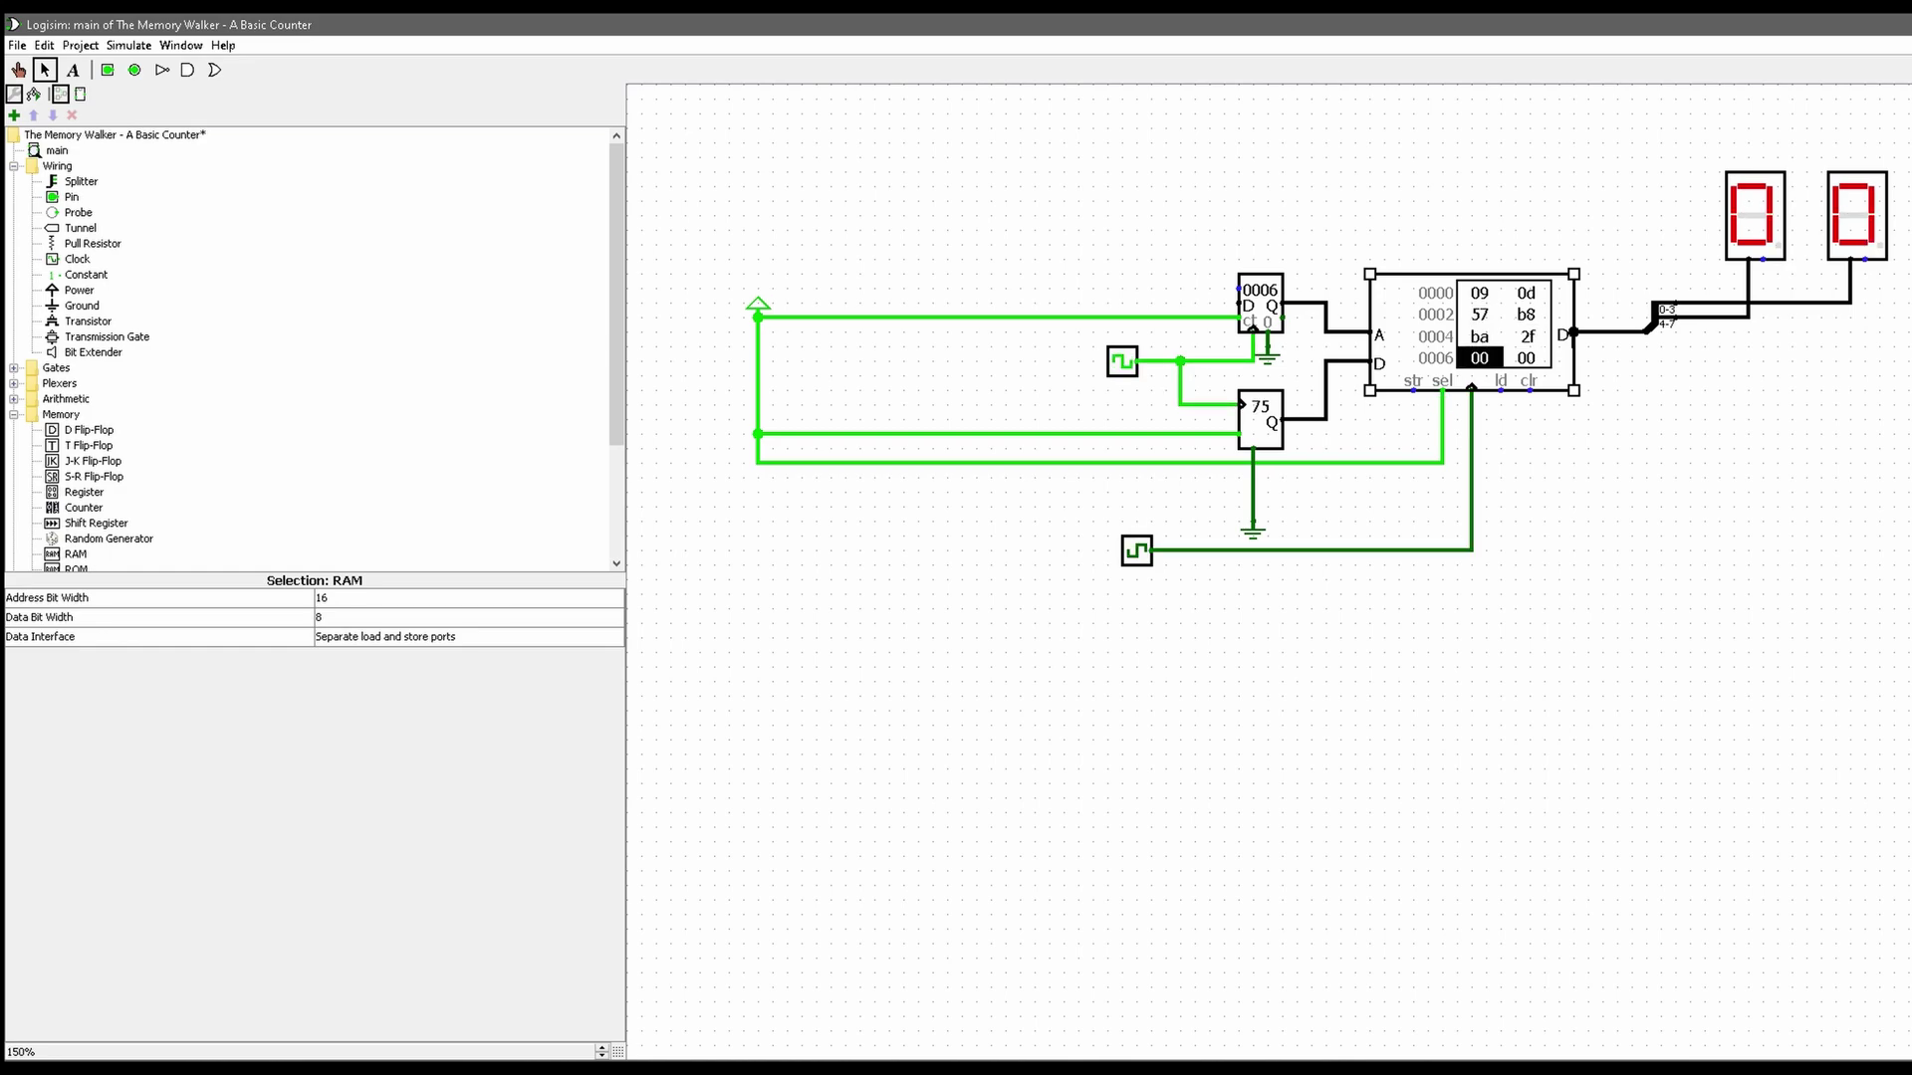
left_click(1252, 443)
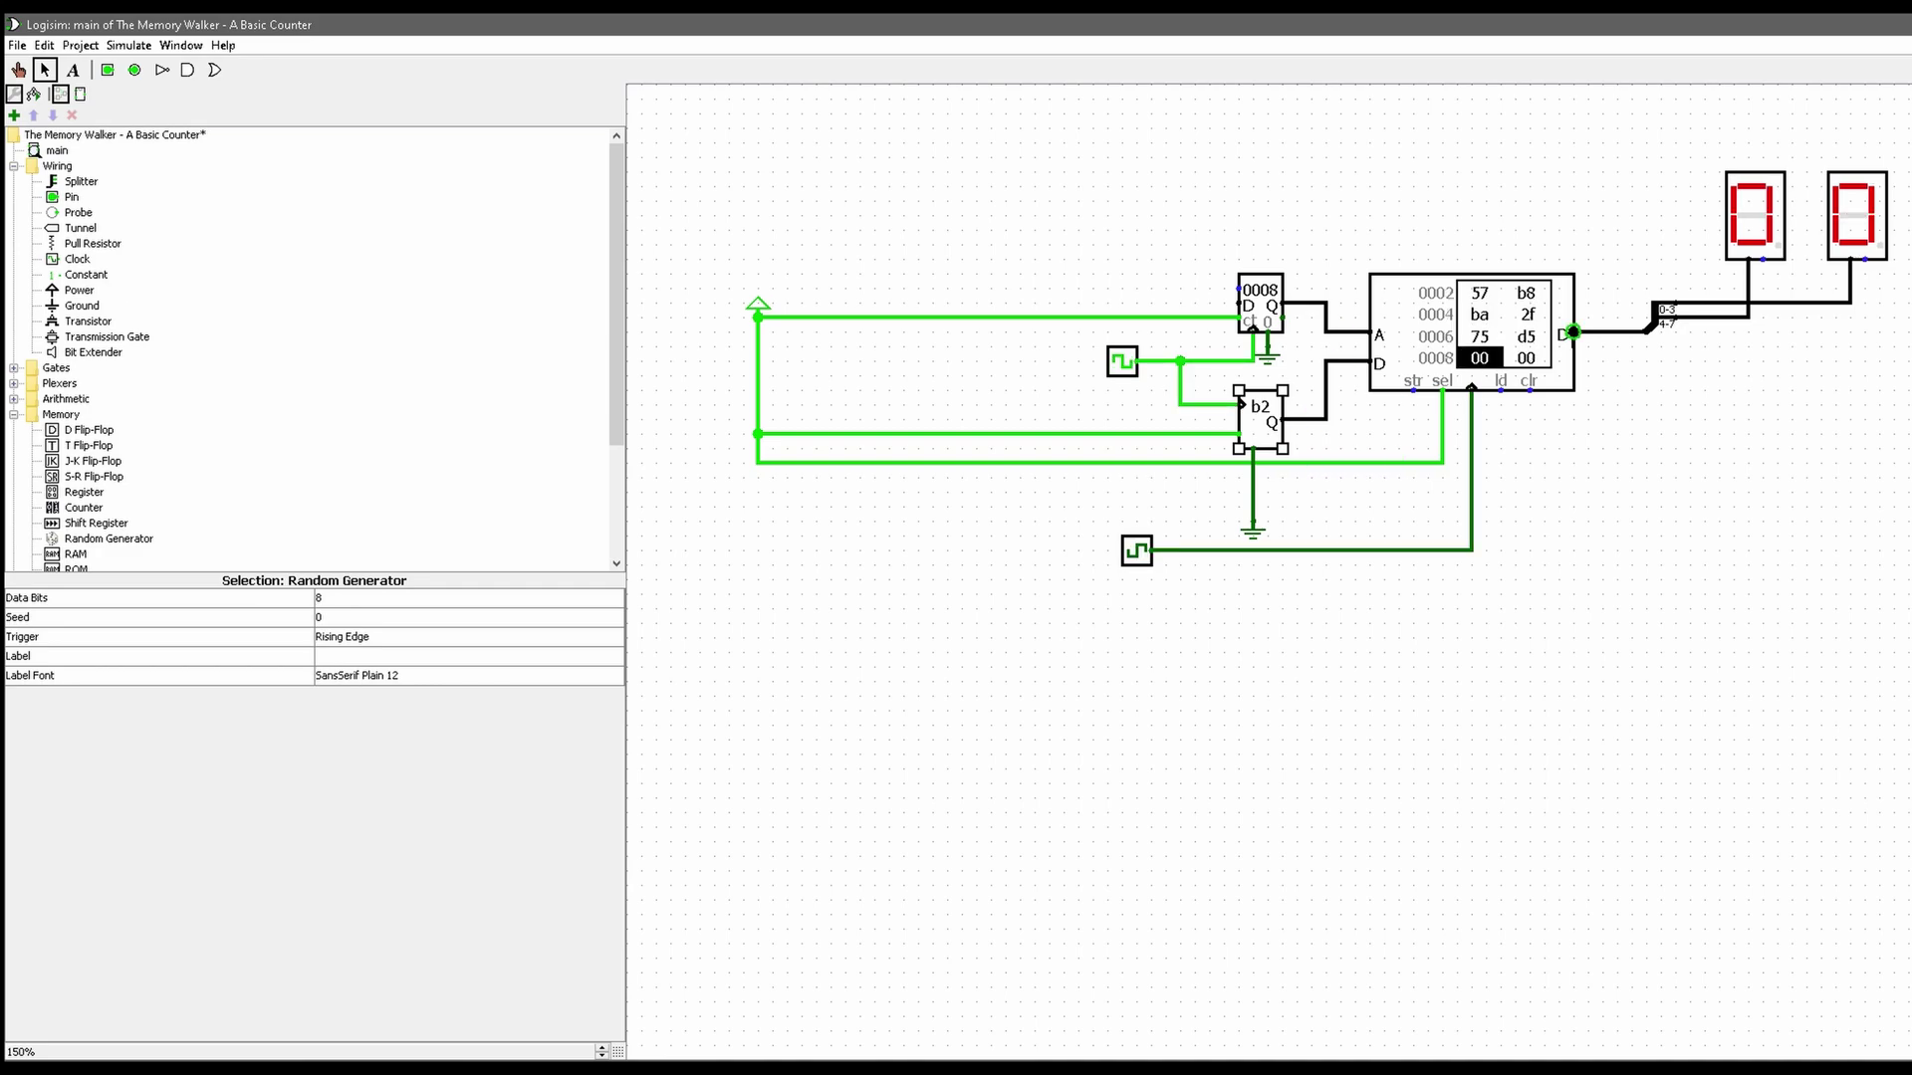
left_click(1122, 361)
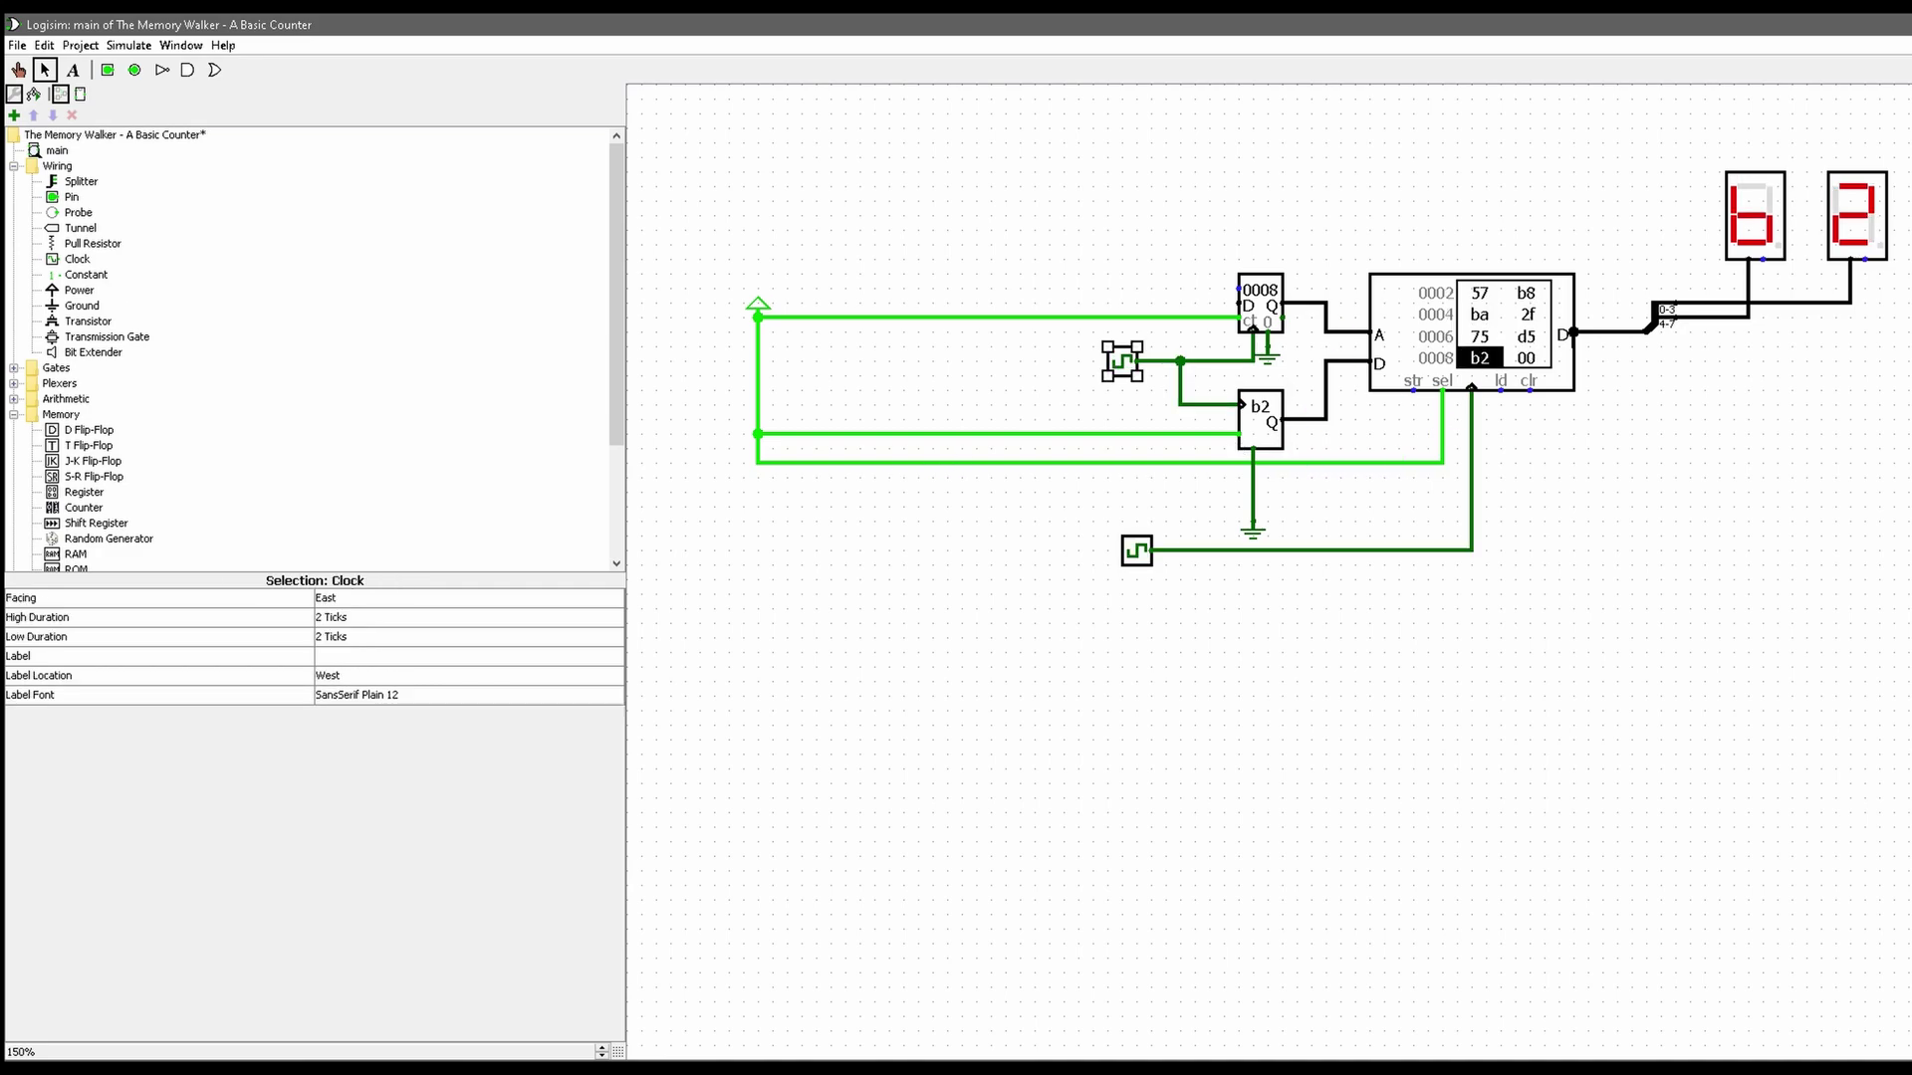
left_click(1471, 332)
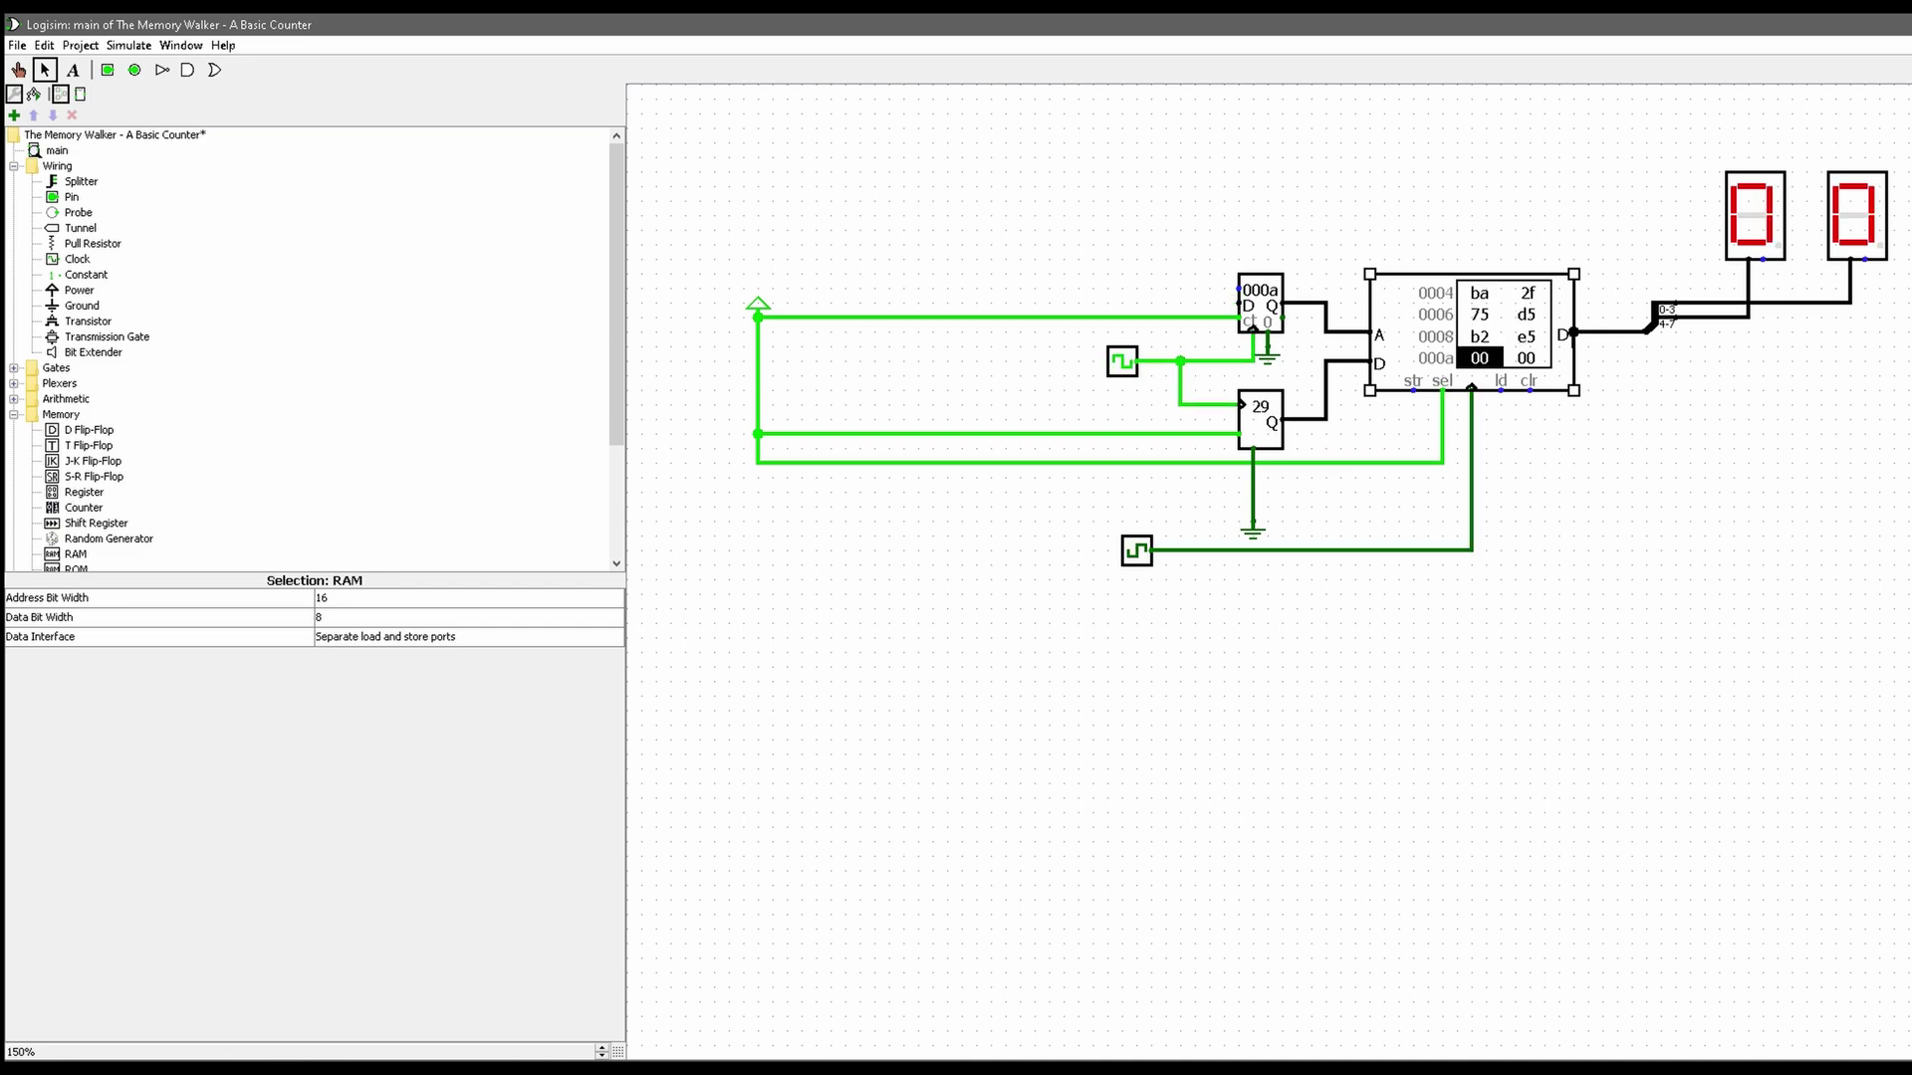
left_click(1151, 551)
left_click(1471, 333)
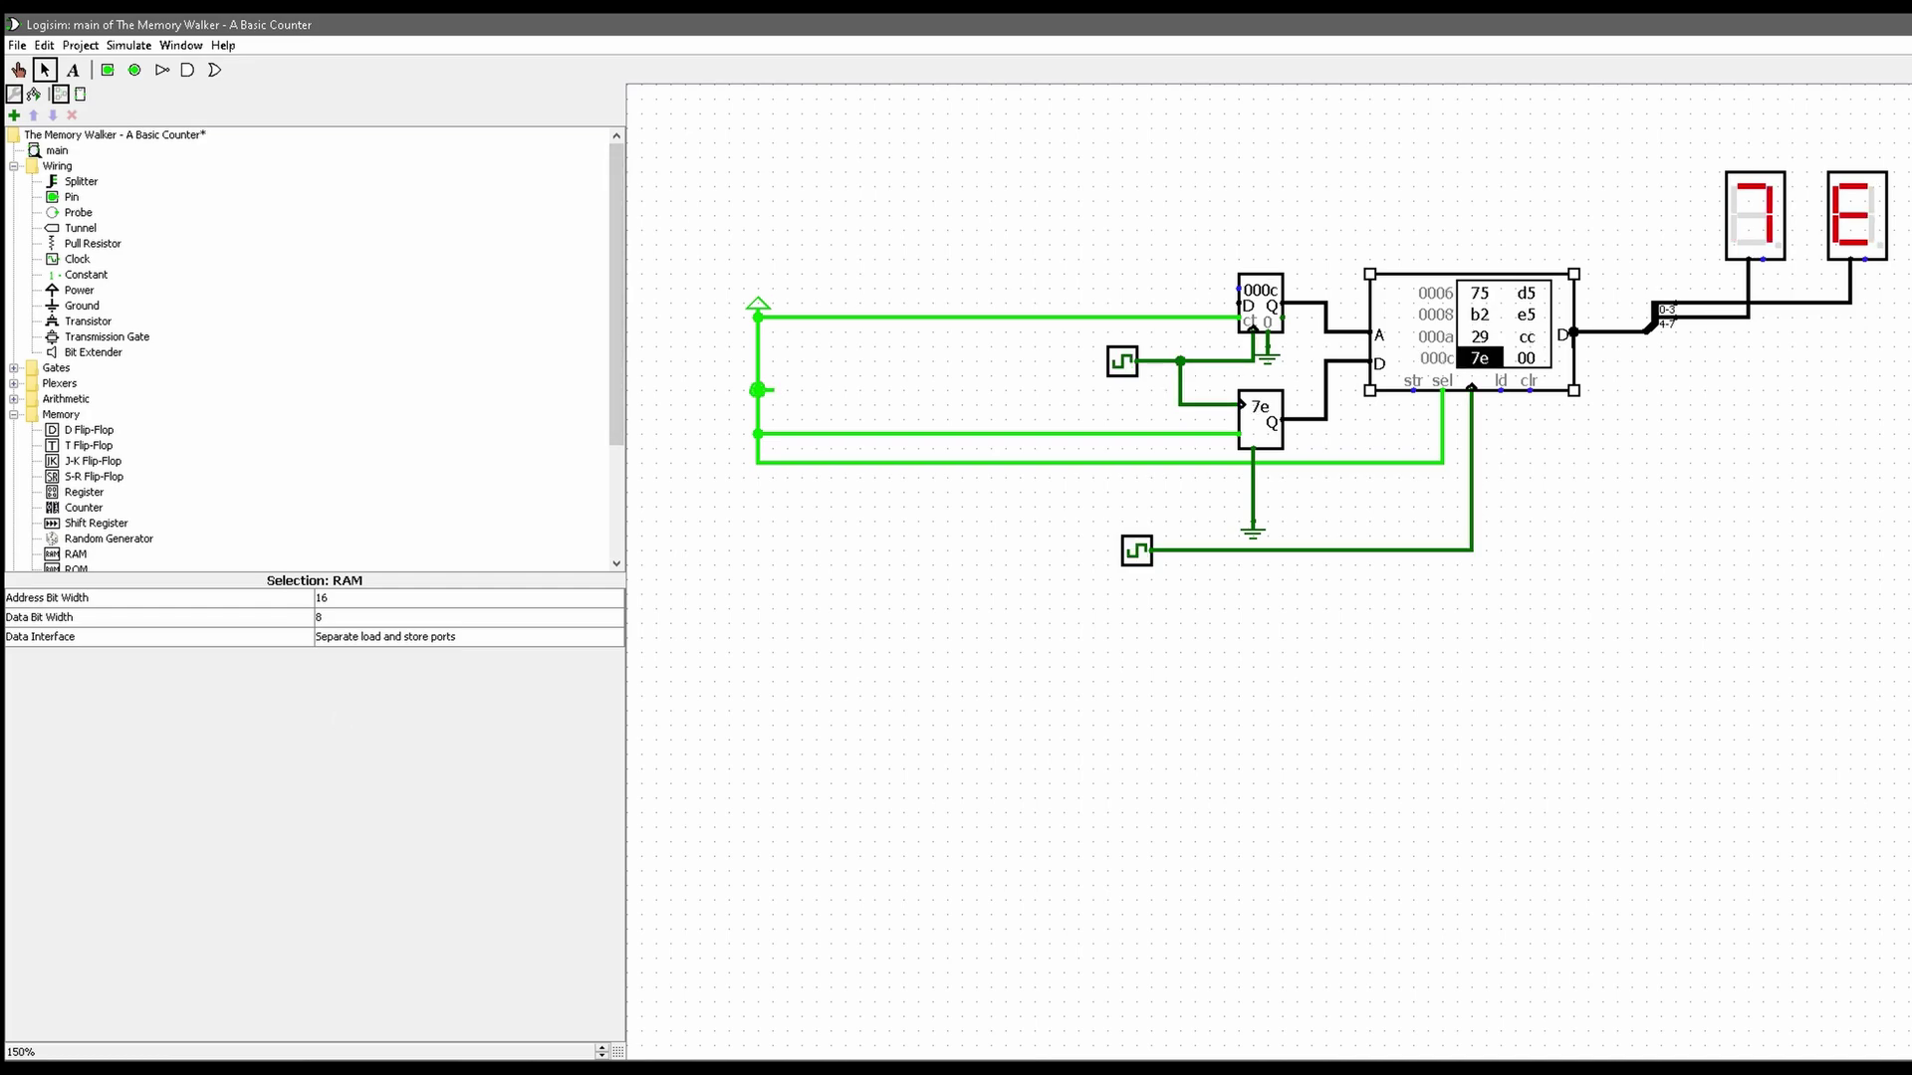
mouse_move(758, 306)
left_mouse_down()
mouse_move(832, 322)
mouse_move(759, 302)
left_mouse_up()
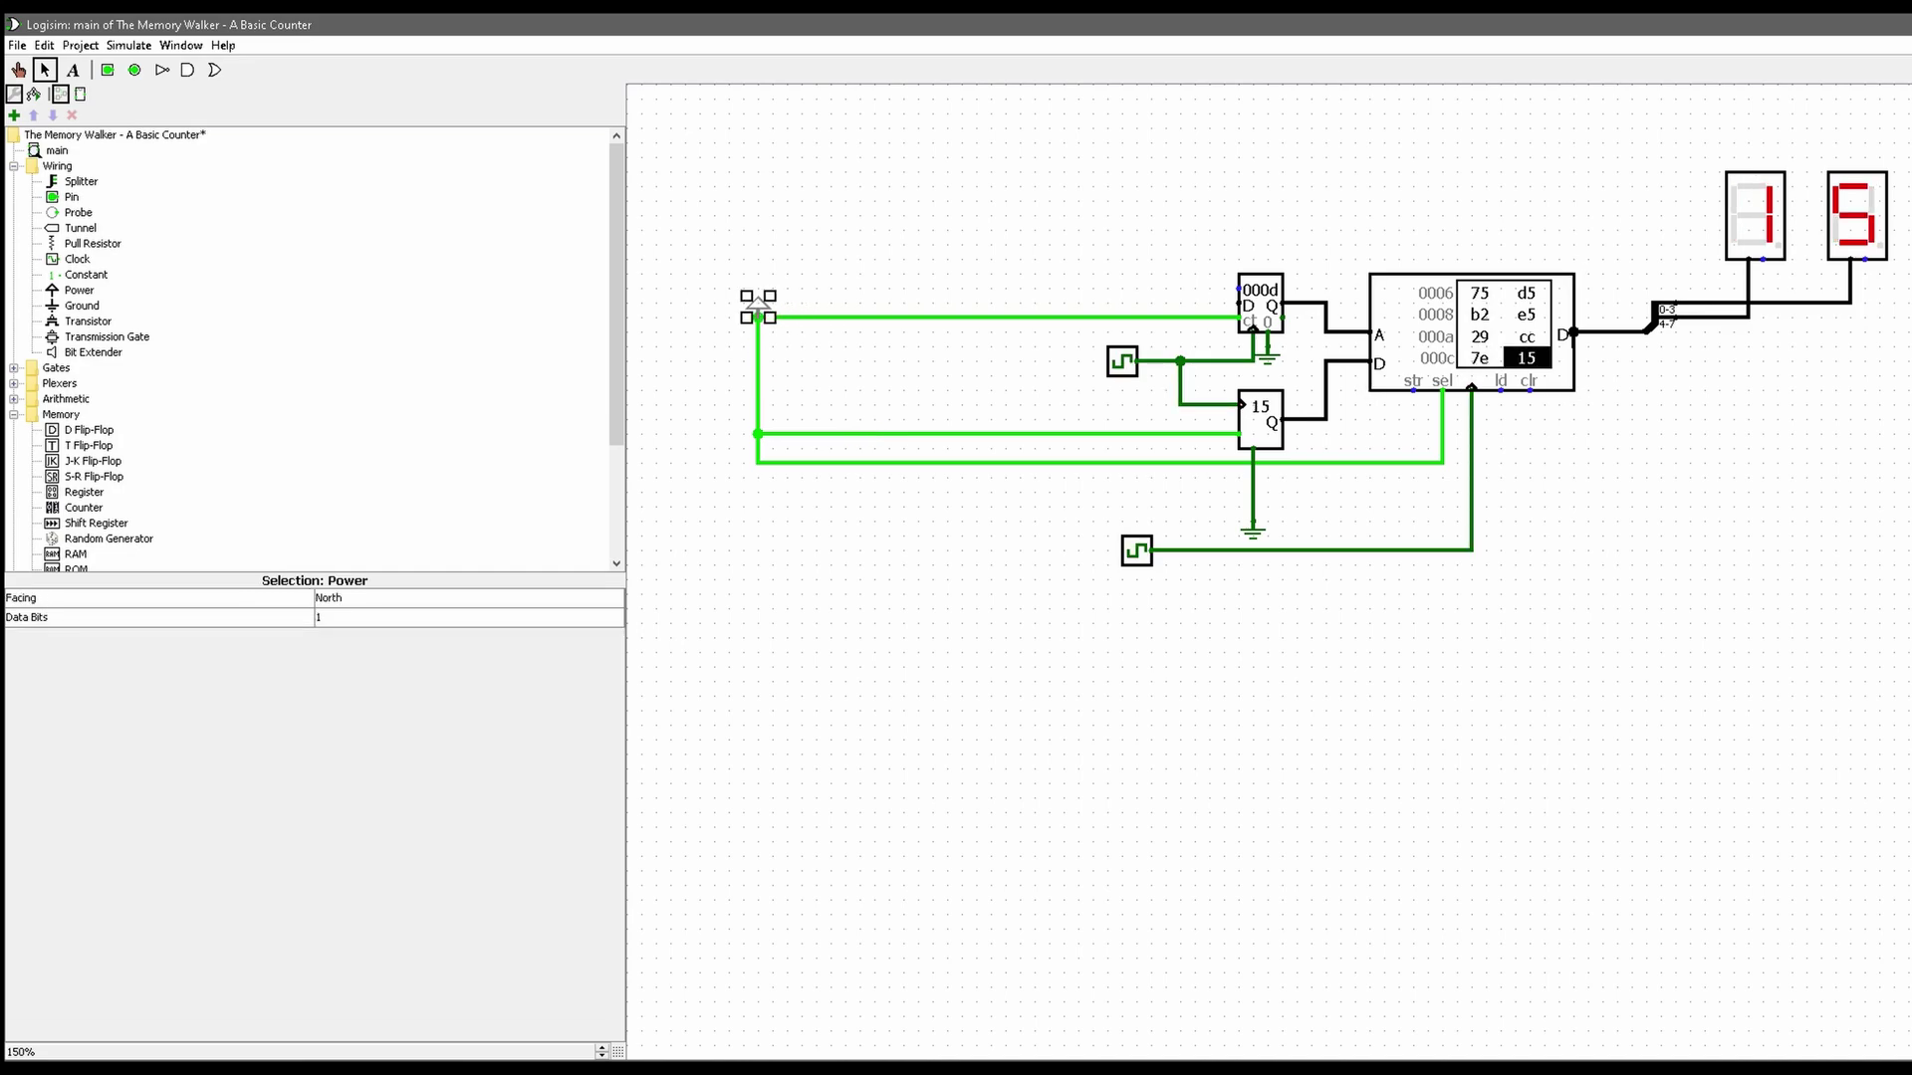
left_click(837, 373)
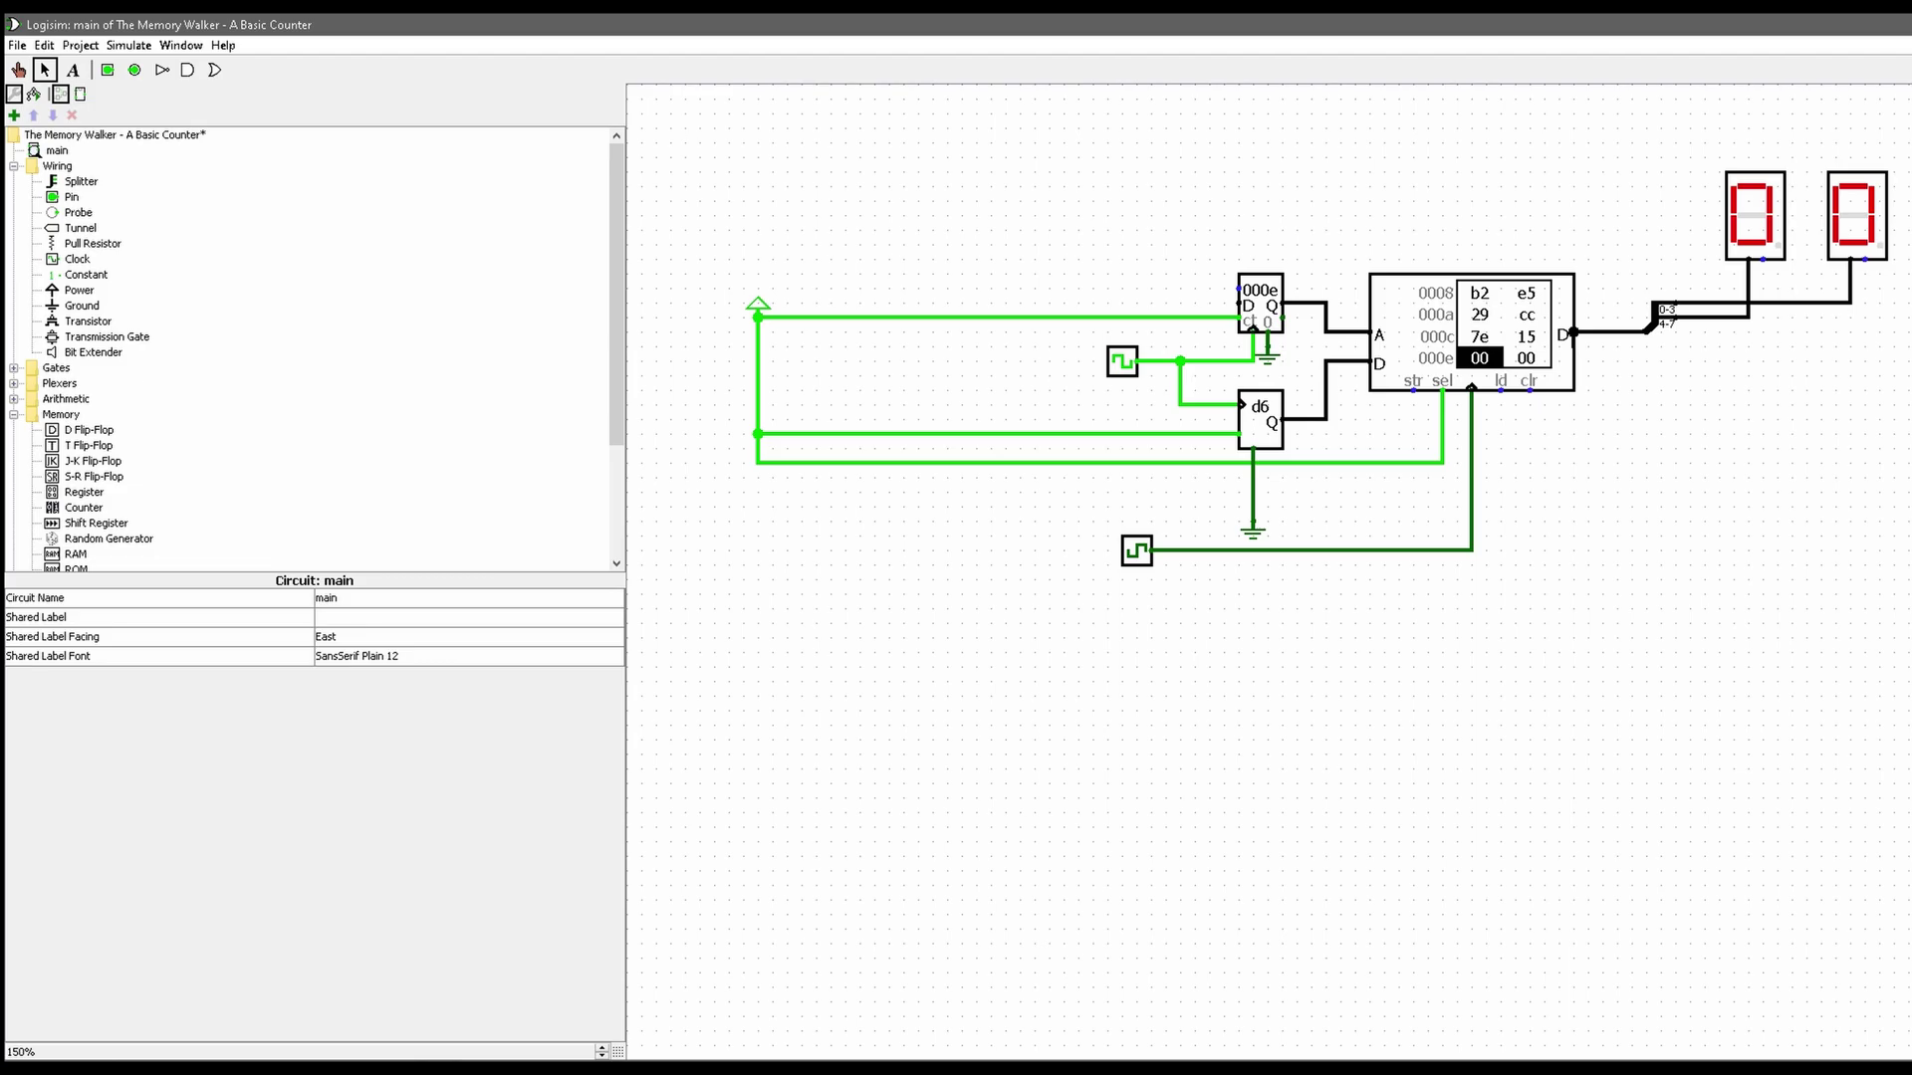